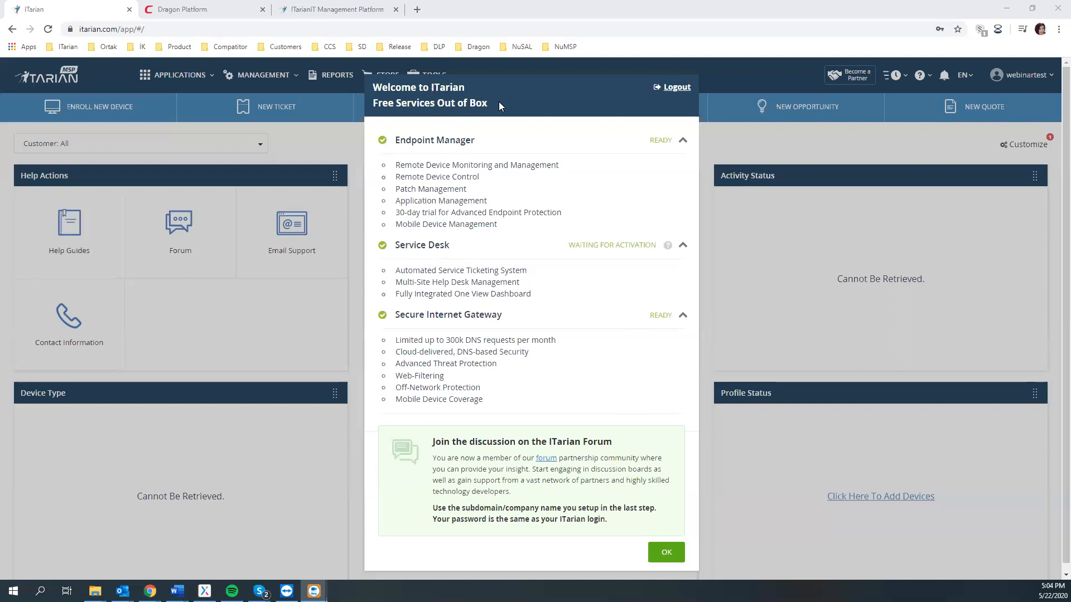
# Check the Service Desk activation status in the welcome summary and dismiss the summary.
pyautogui.moveTo(394, 245); pyautogui.dragTo(453, 252)
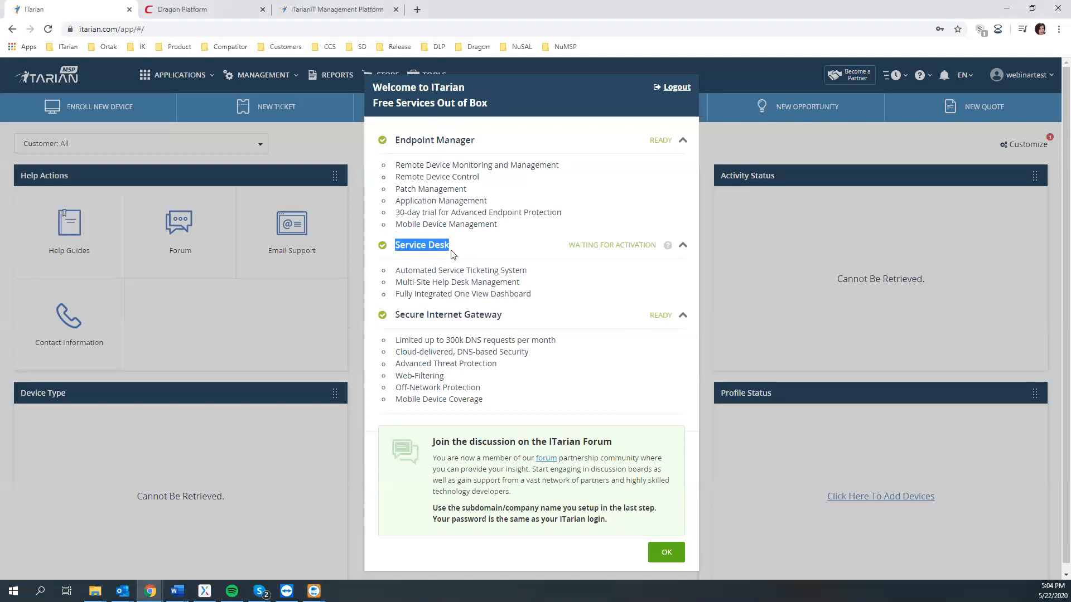
pyautogui.moveTo(566, 246); pyautogui.dragTo(665, 250)
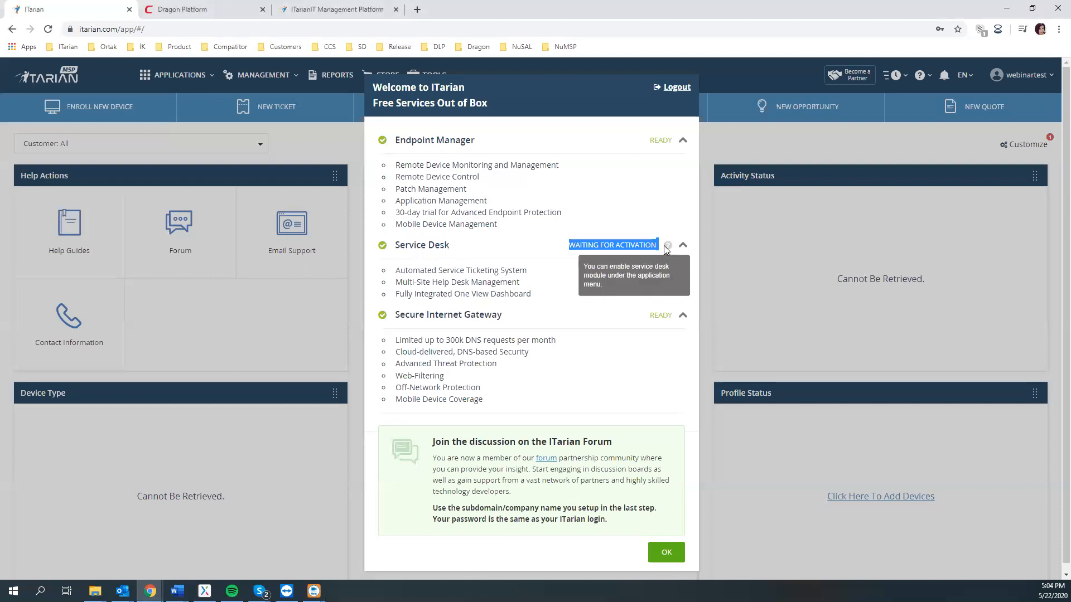
pyautogui.click(665, 554)
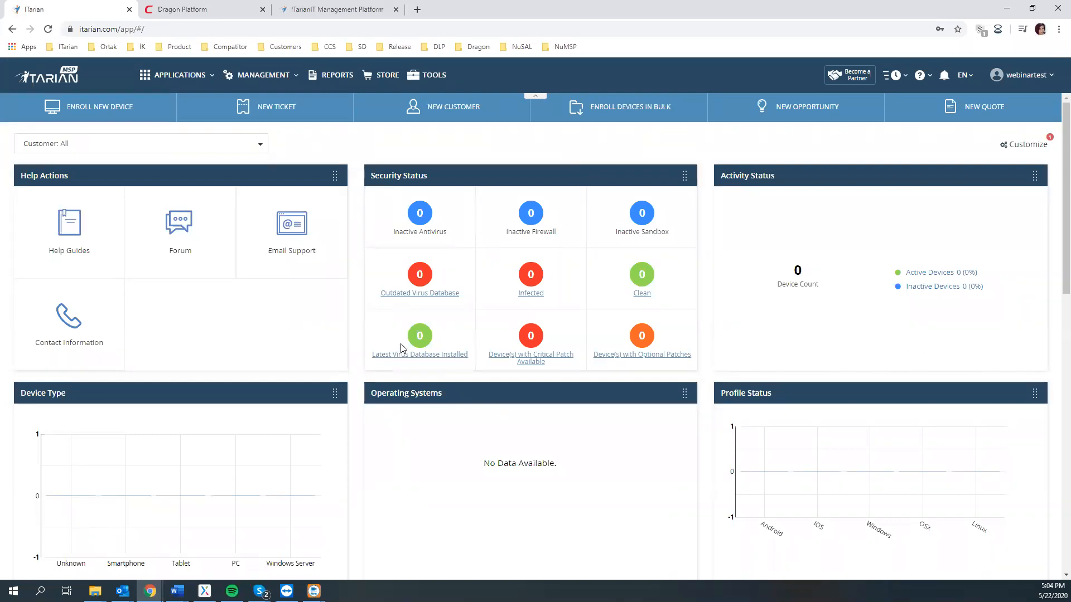
# Try to open the Service Desk application, read the enablement notice and proceed to the Store.
pyautogui.click(203, 78)
pyautogui.moveTo(193, 78)
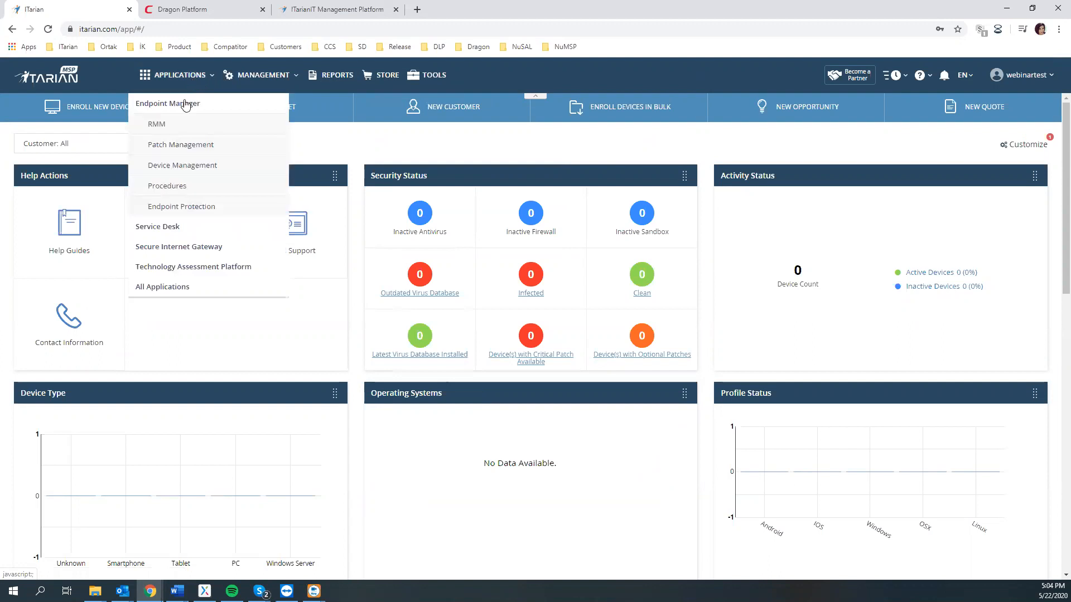
pyautogui.click(169, 231)
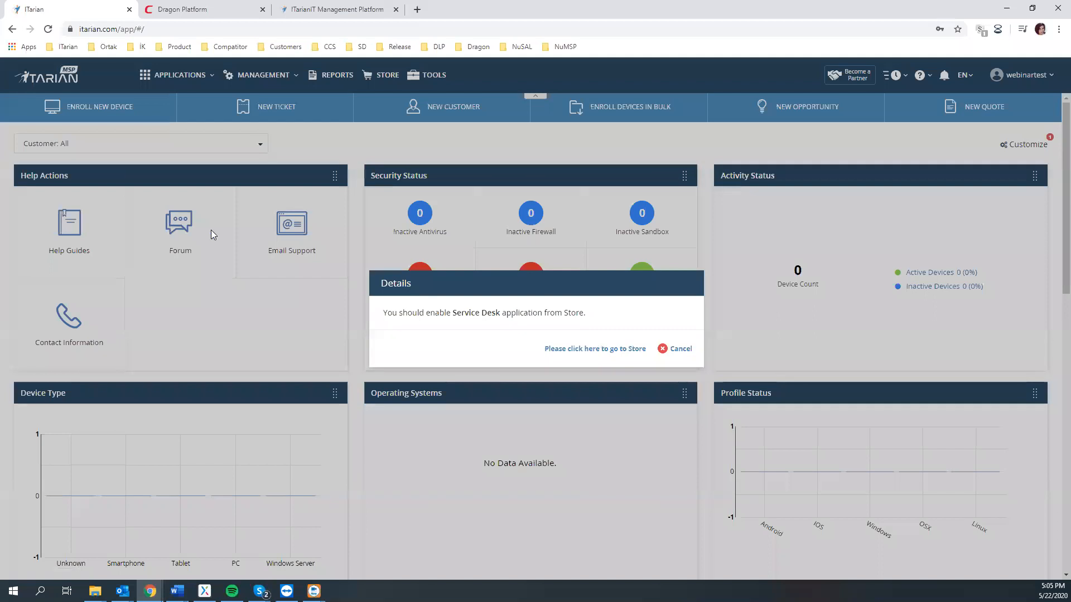
pyautogui.moveTo(383, 312); pyautogui.dragTo(595, 315)
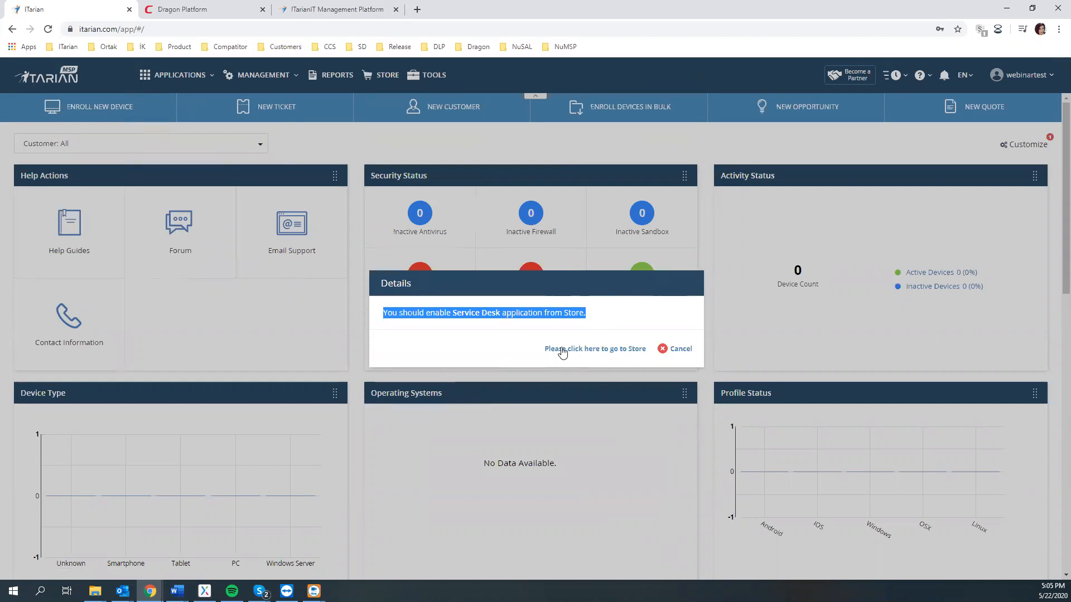
pyautogui.click(597, 351)
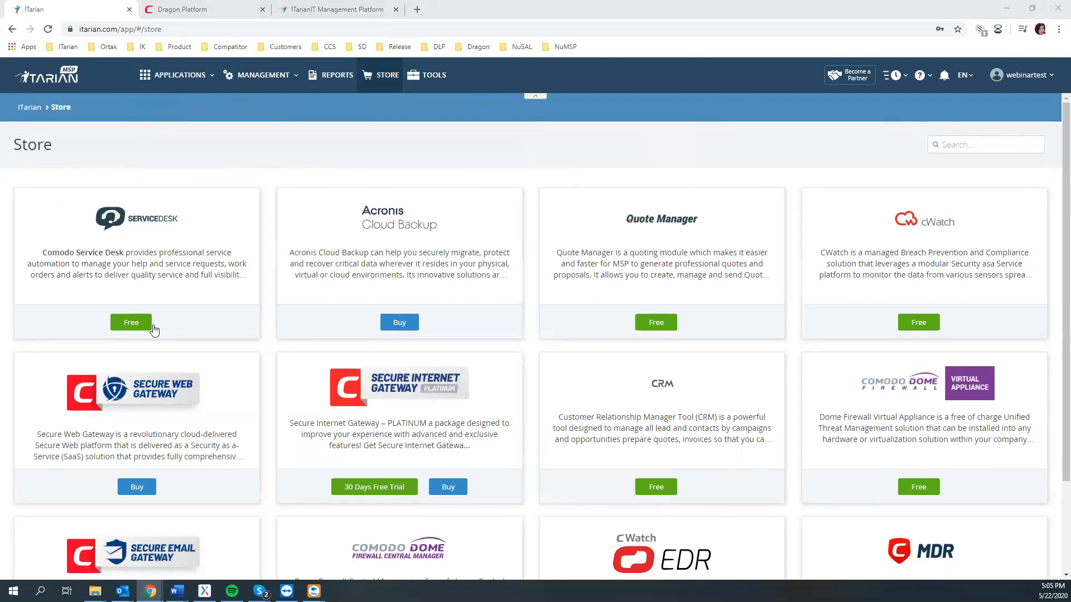
# Activate the free Service Desk application, accepting its End User License/Service Agreement, and check its entry among the applications.
pyautogui.click(132, 324)
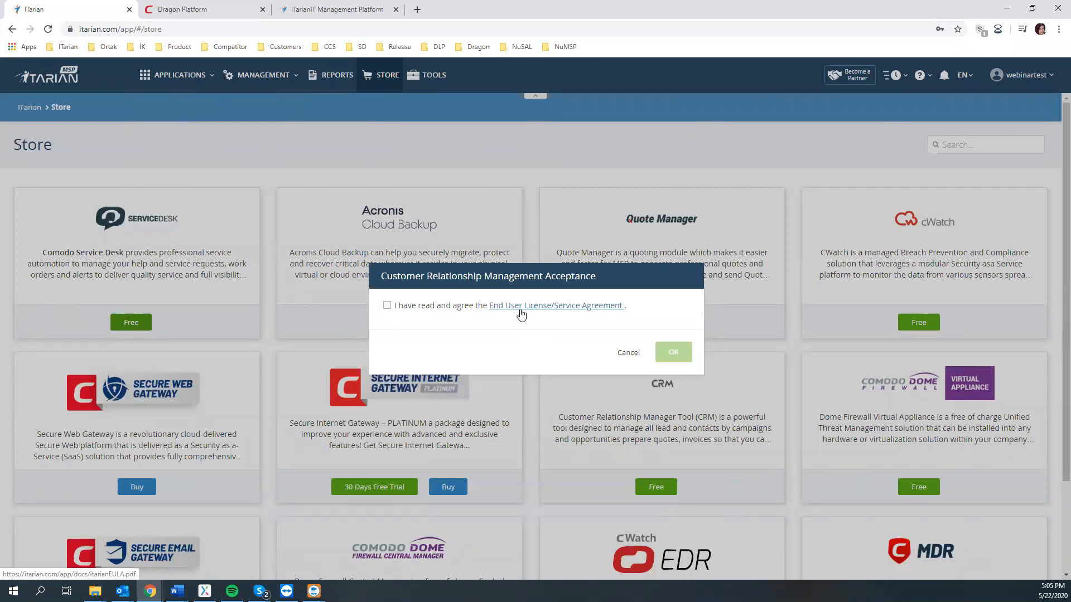
pyautogui.doubleClick(412, 327)
pyautogui.click(387, 306)
pyautogui.click(666, 353)
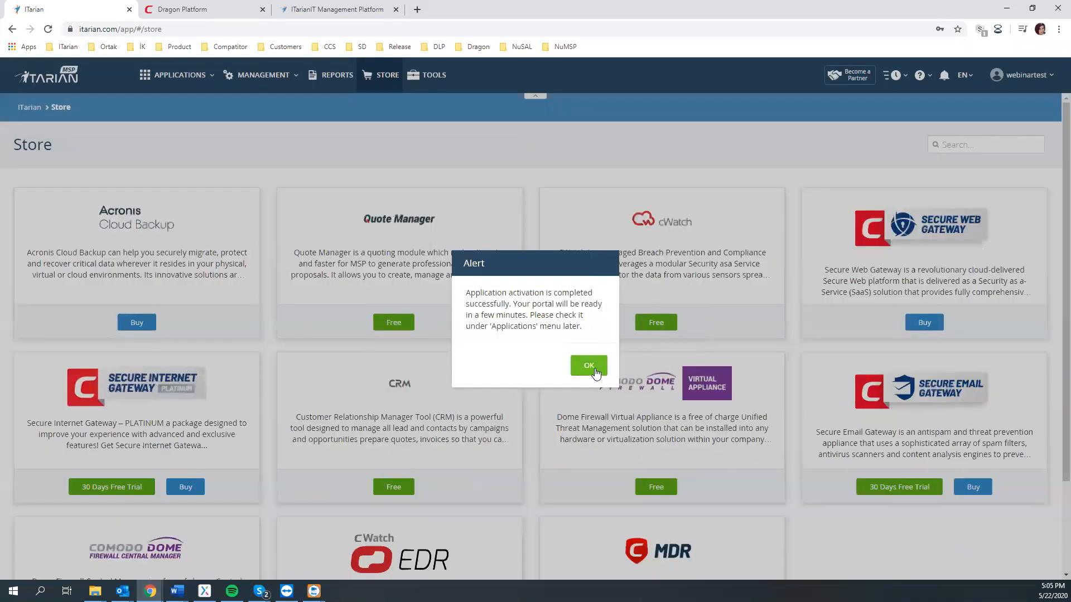
pyautogui.click(579, 367)
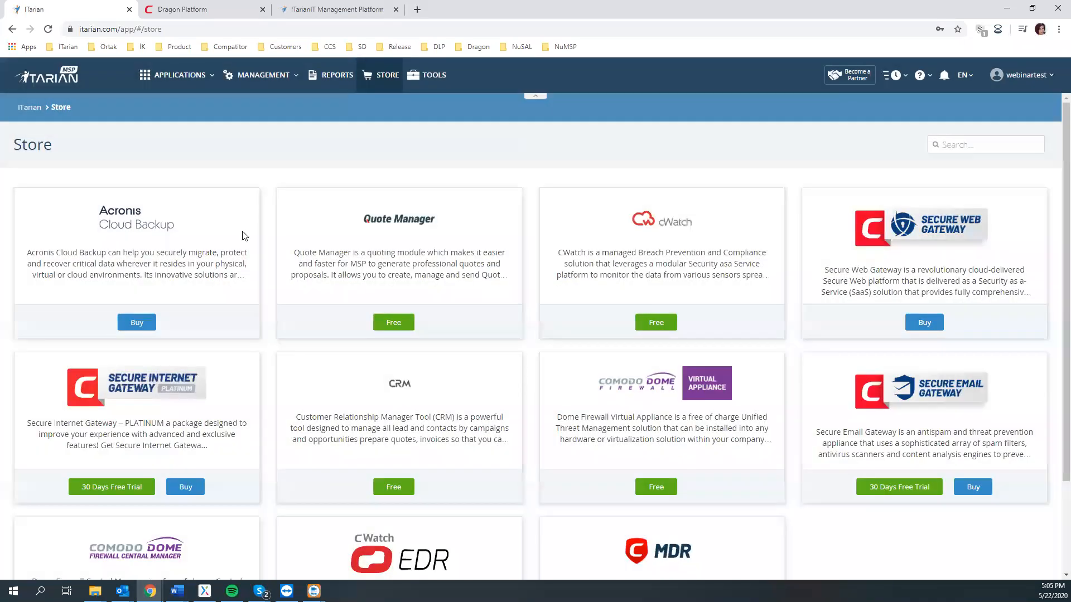
pyautogui.click(193, 80)
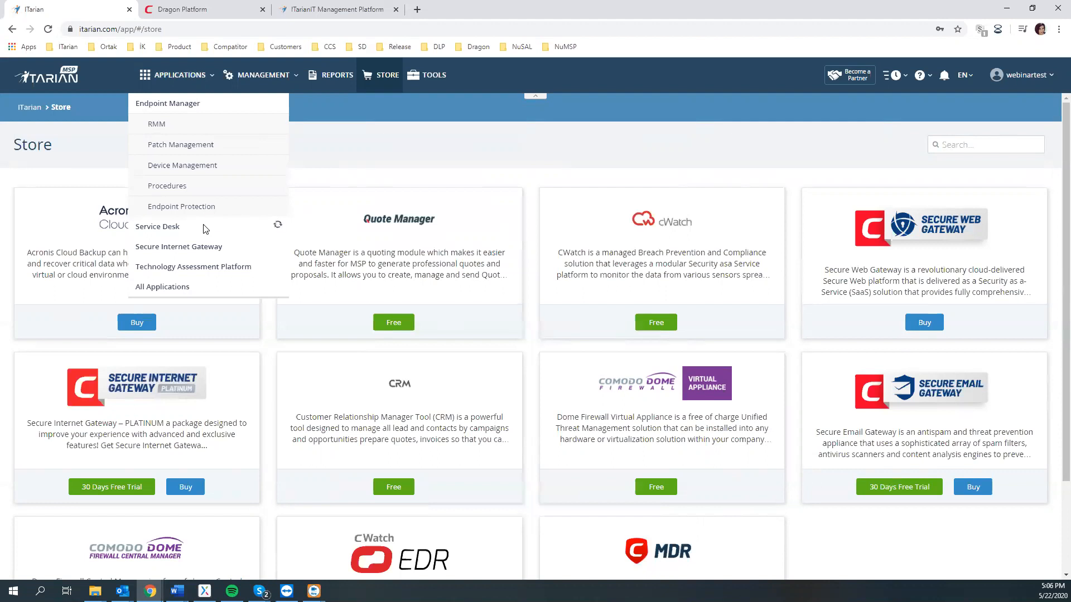
# Switch to the Dragon Platform site and view the monitors of the zcy configuration profile in Endpoint Manager.
pyautogui.click(217, 10)
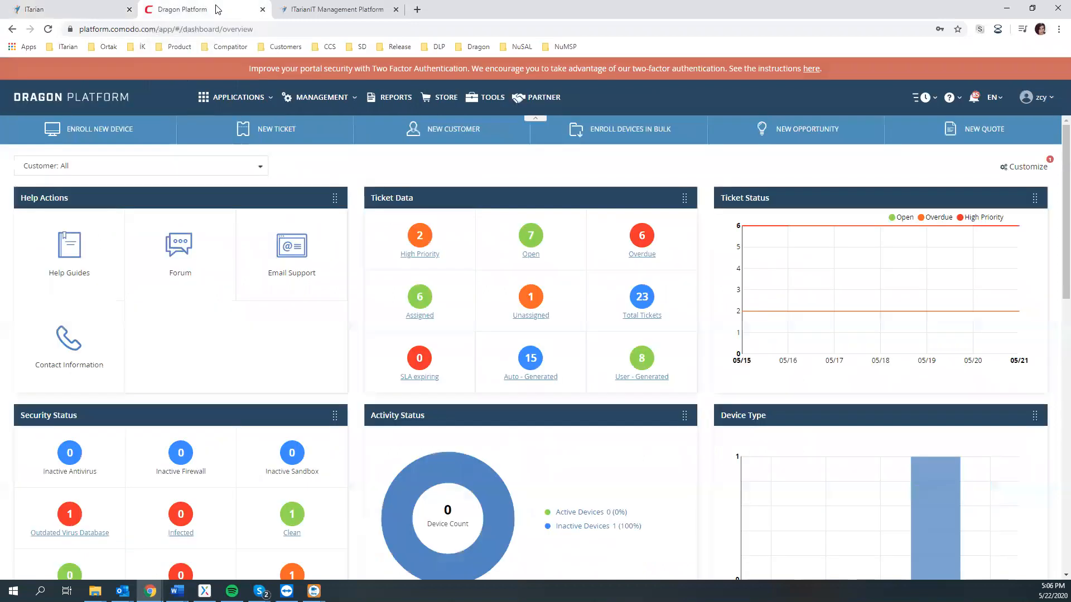
pyautogui.moveTo(244, 99)
pyautogui.click(226, 134)
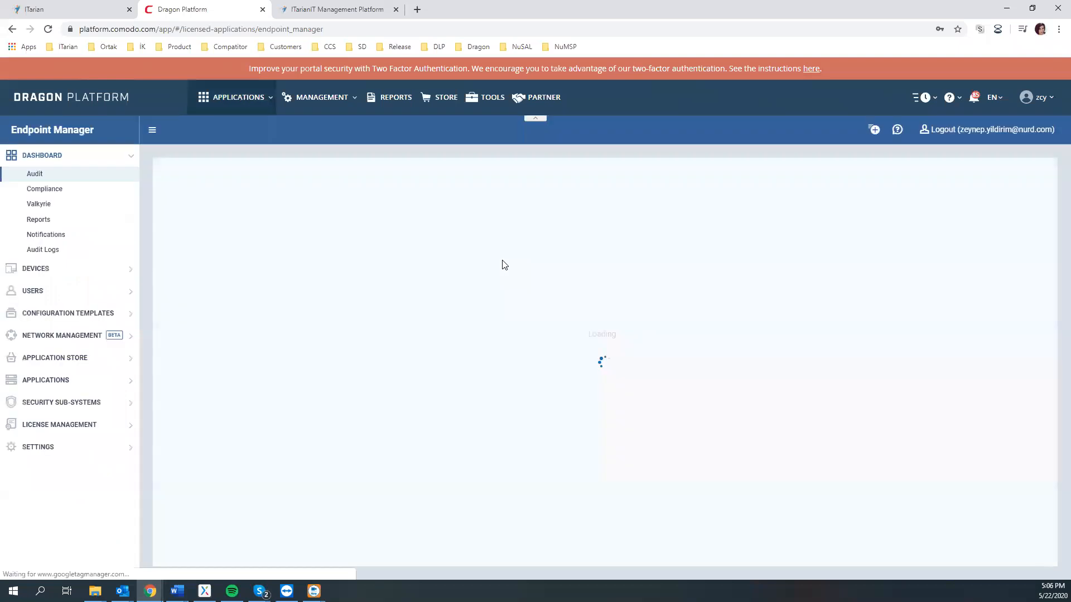
pyautogui.click(35, 269)
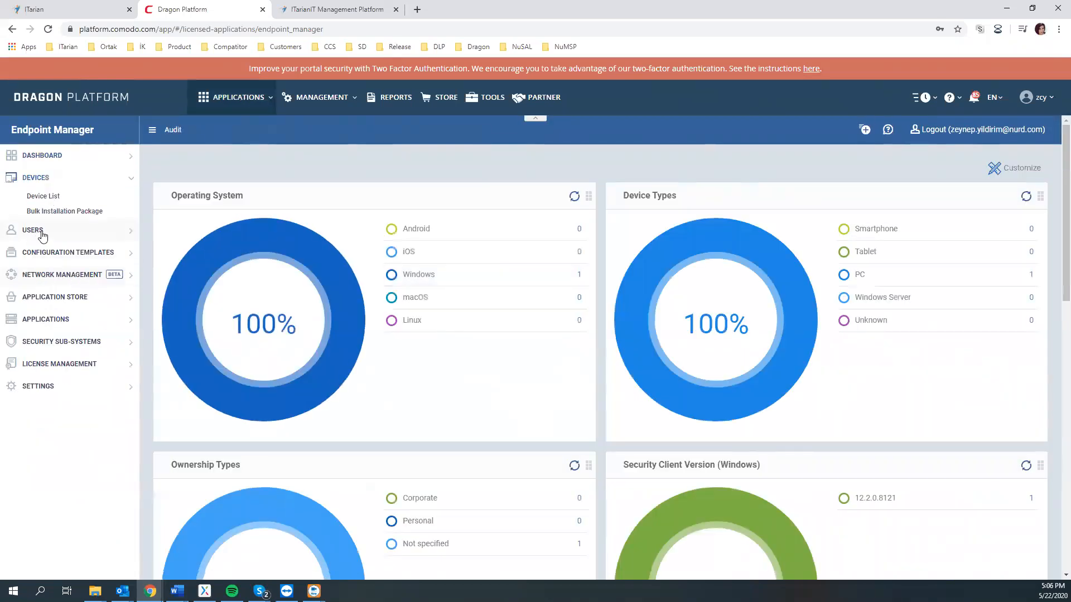
pyautogui.click(44, 253)
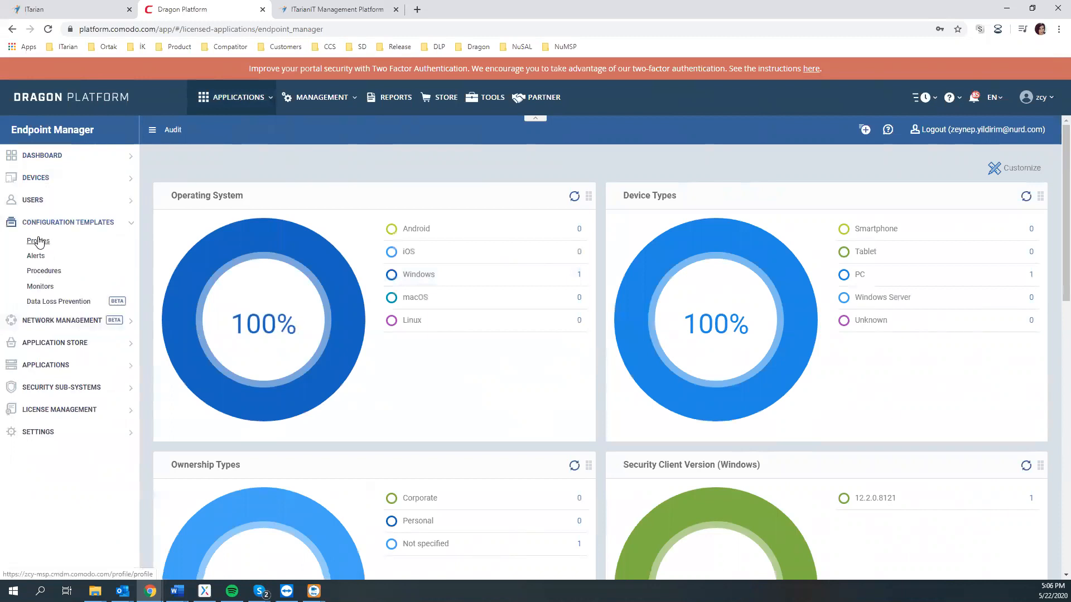
pyautogui.click(37, 241)
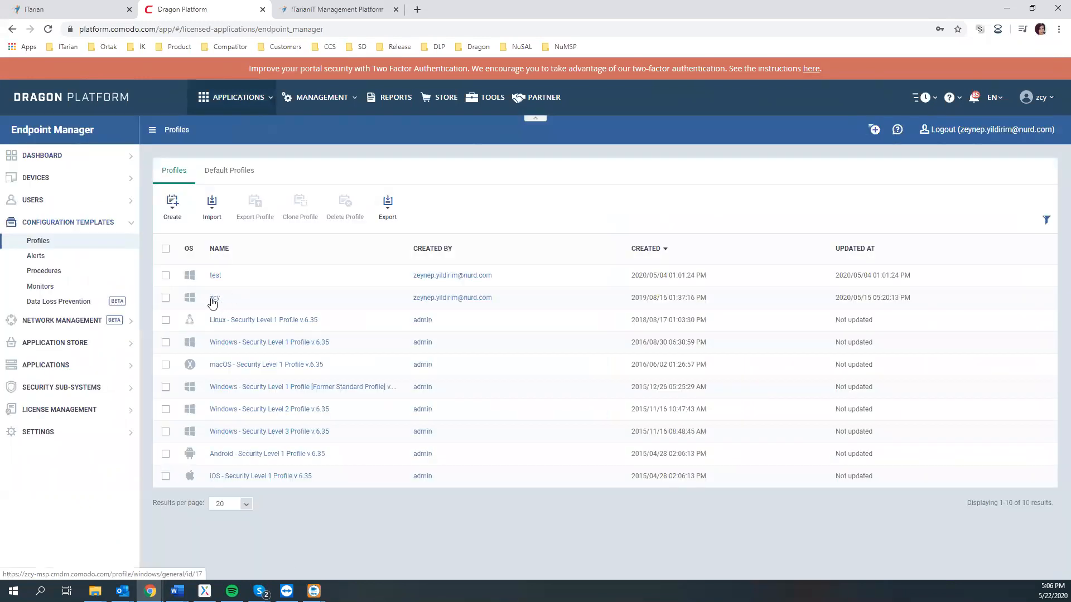
pyautogui.click(214, 299)
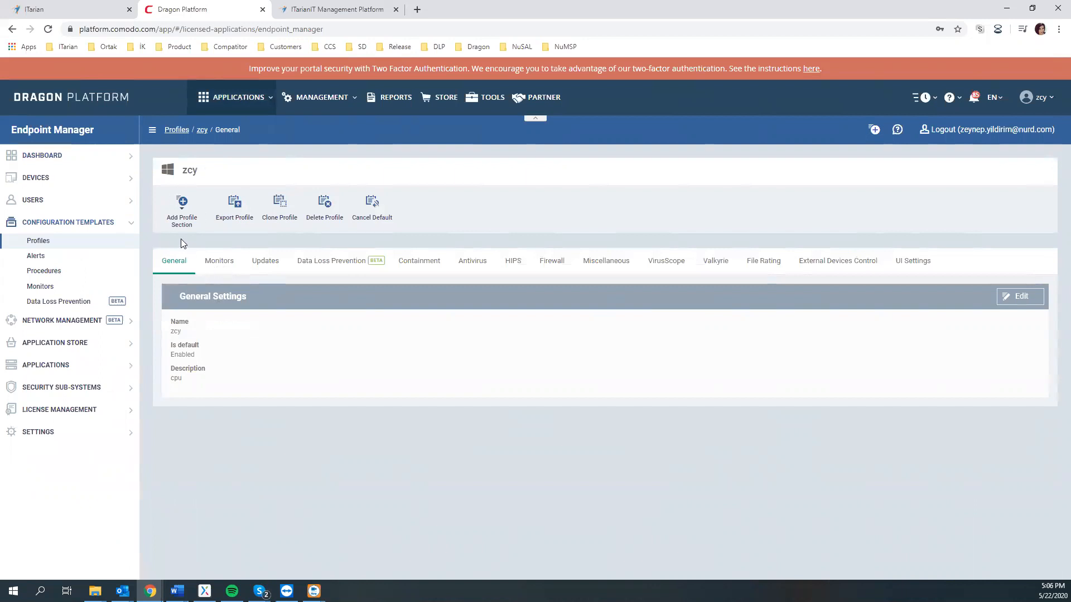
pyautogui.click(220, 261)
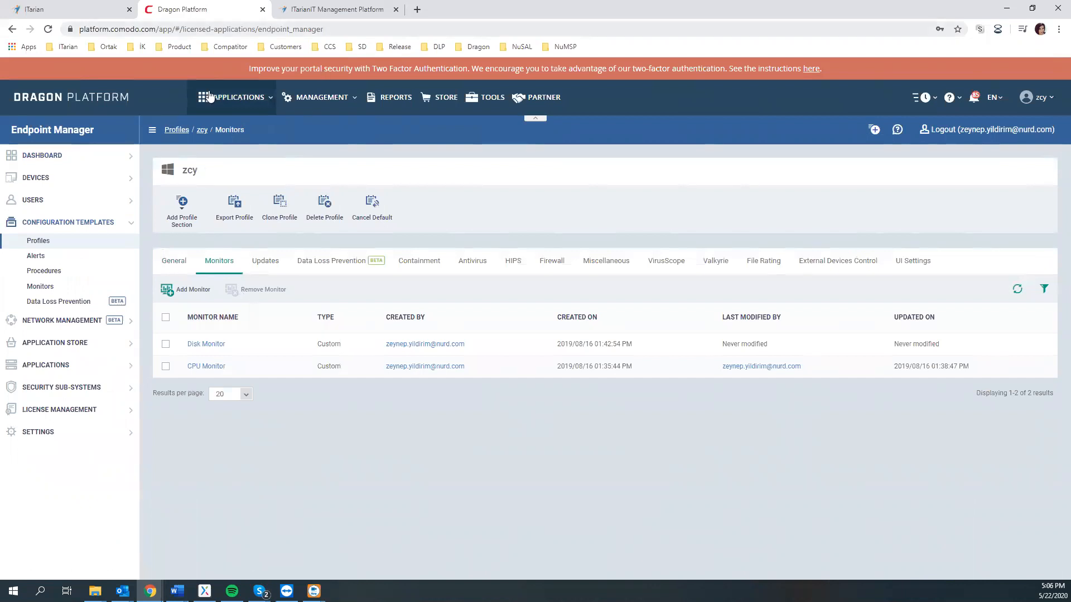
# Go to Service Desk and open the CPU Monitor ticket #20 from My Tickets to view its ticket information.
pyautogui.click(226, 97)
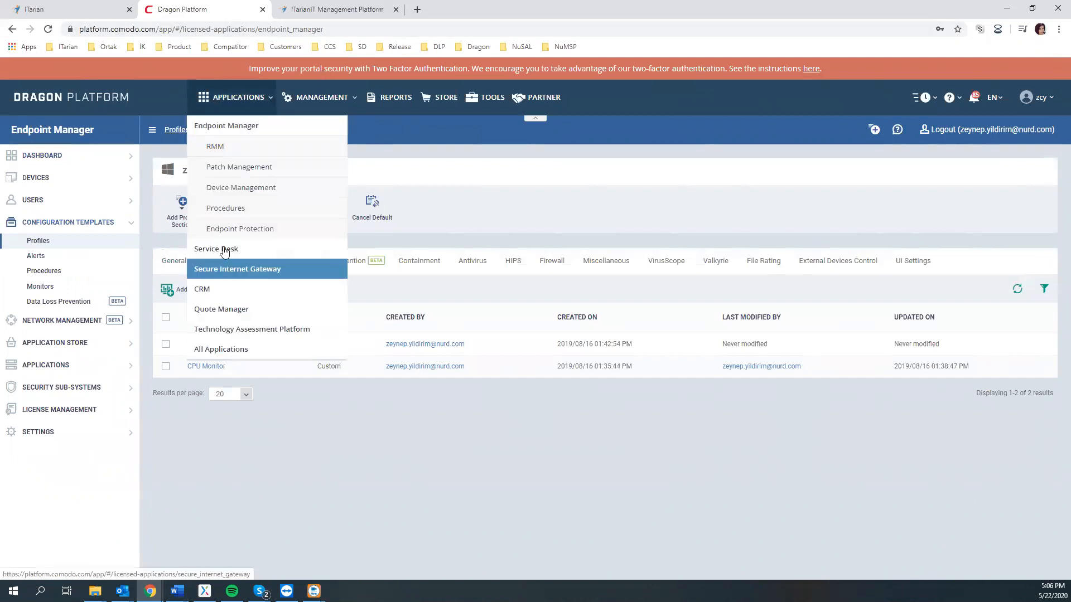
pyautogui.click(223, 248)
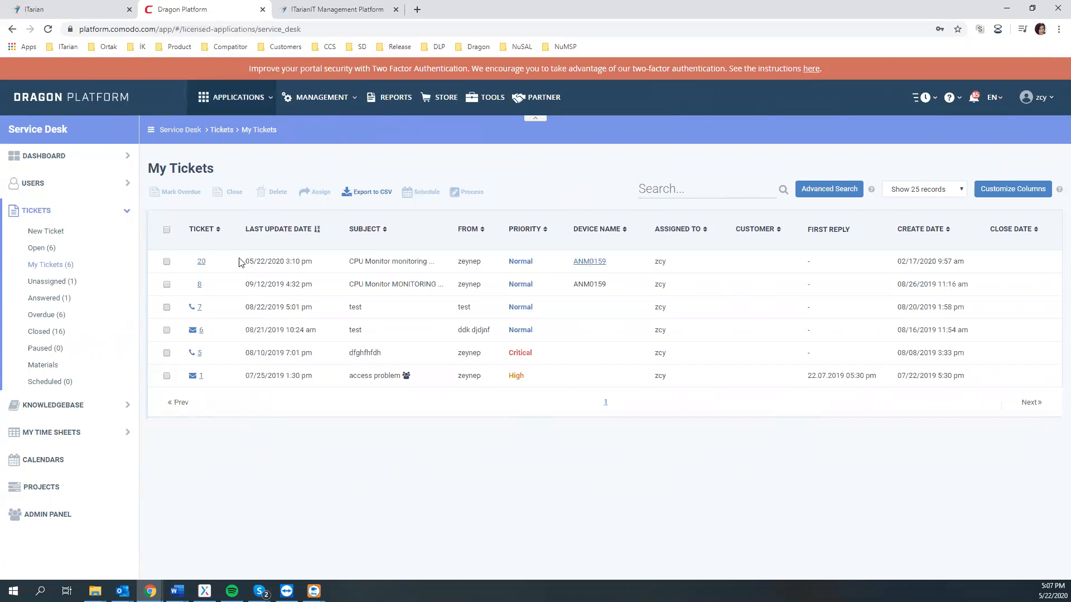
pyautogui.click(202, 262)
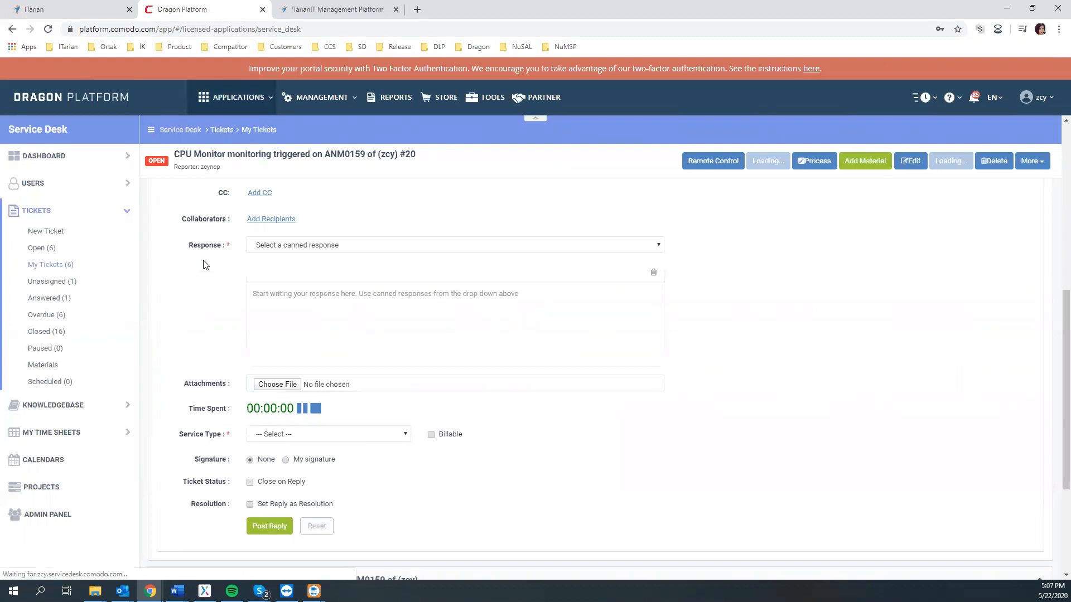
pyautogui.scroll(7, 241, 258)
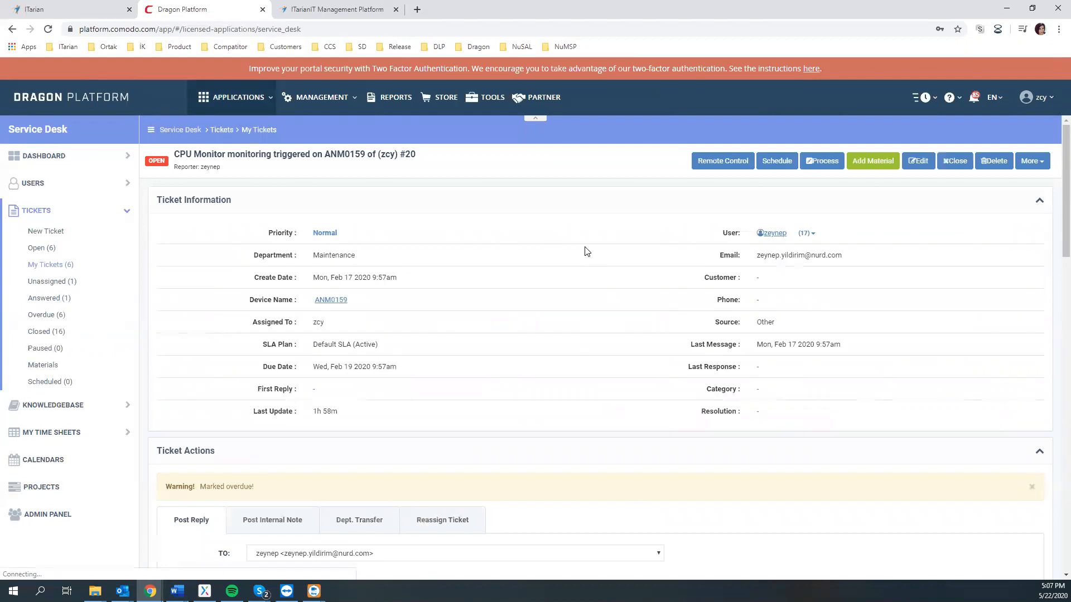
# Examine ticket #20's requester ticket links, the add/edit materials form and the additional ticket actions.
pyautogui.click(812, 236)
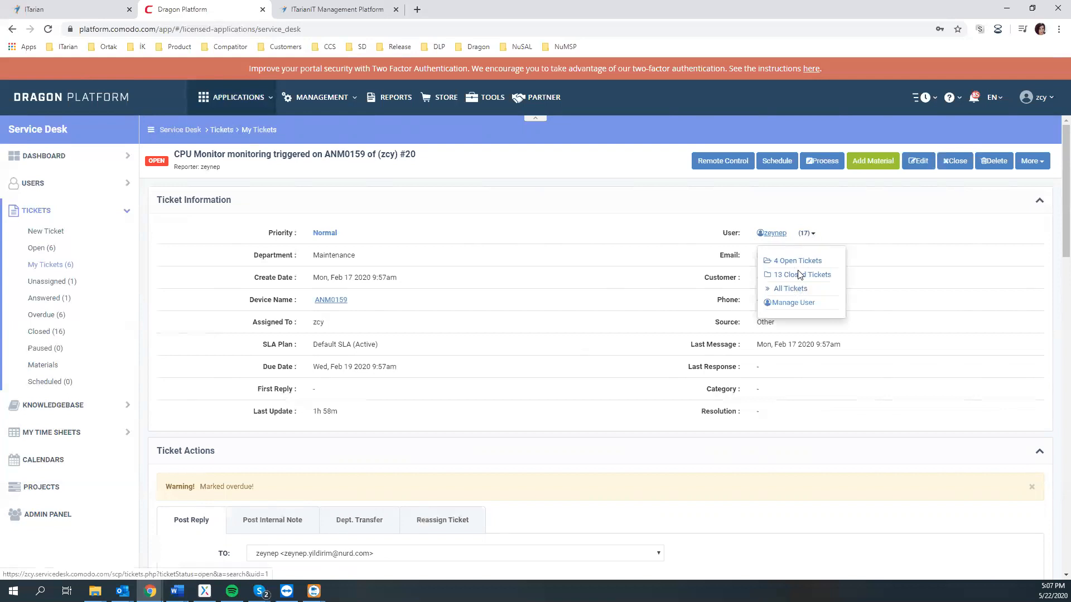
pyautogui.click(699, 243)
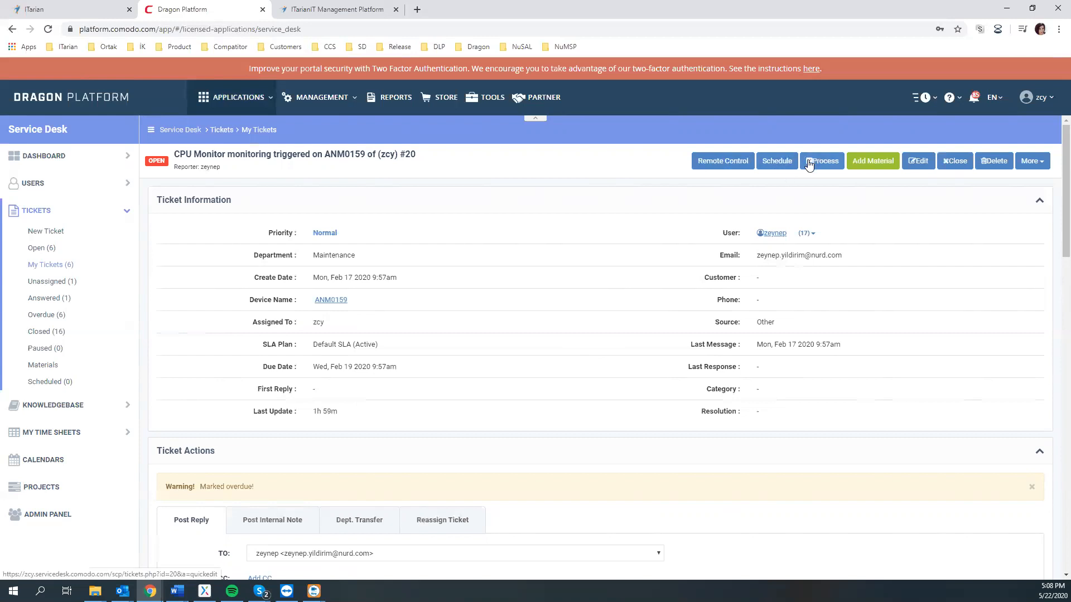
pyautogui.click(857, 161)
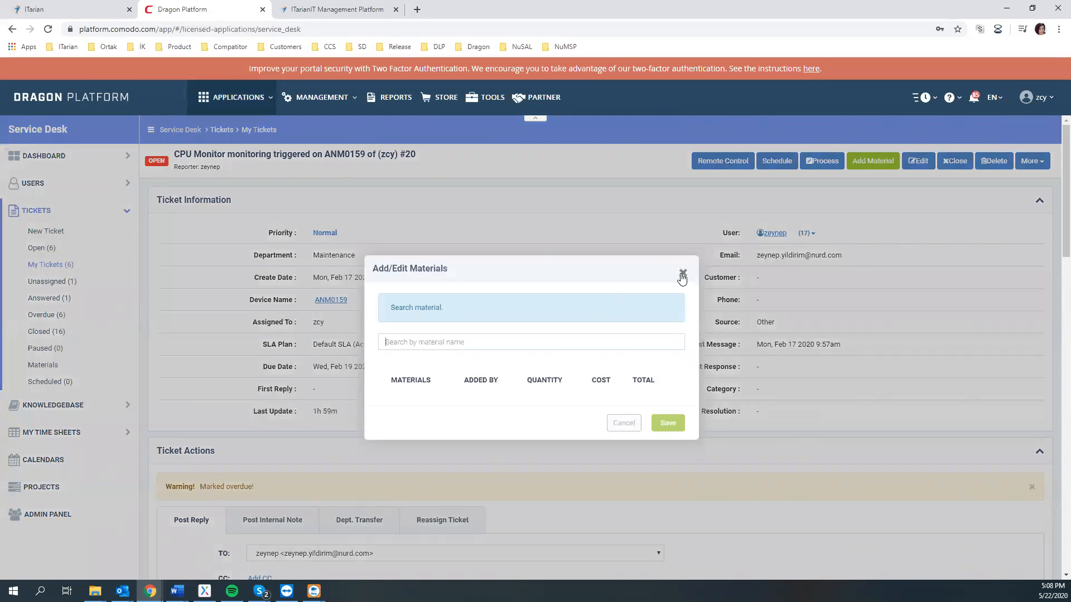
pyautogui.click(681, 276)
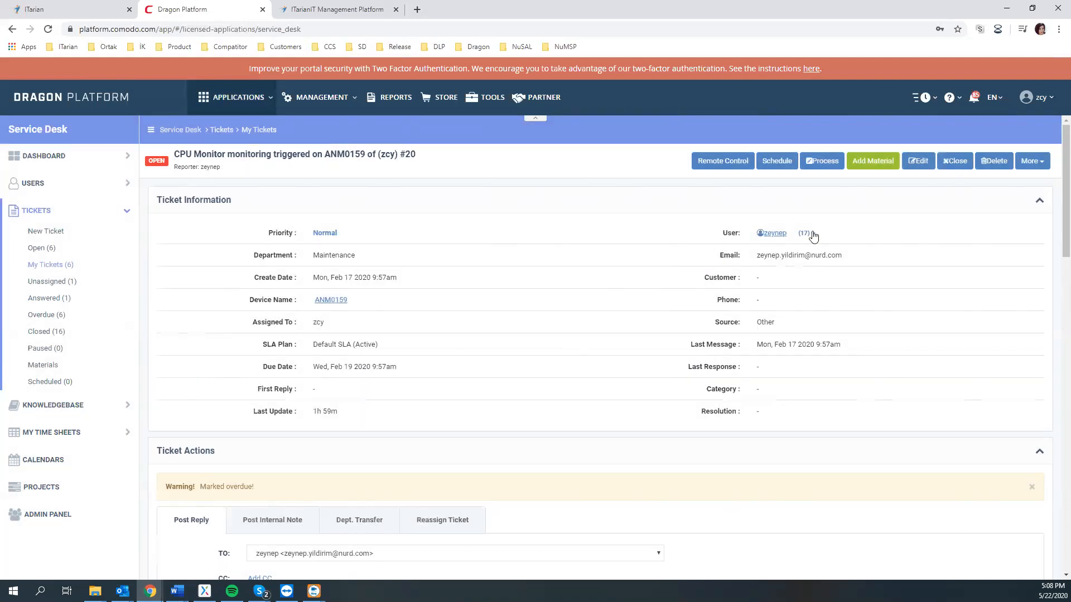
pyautogui.click(1028, 165)
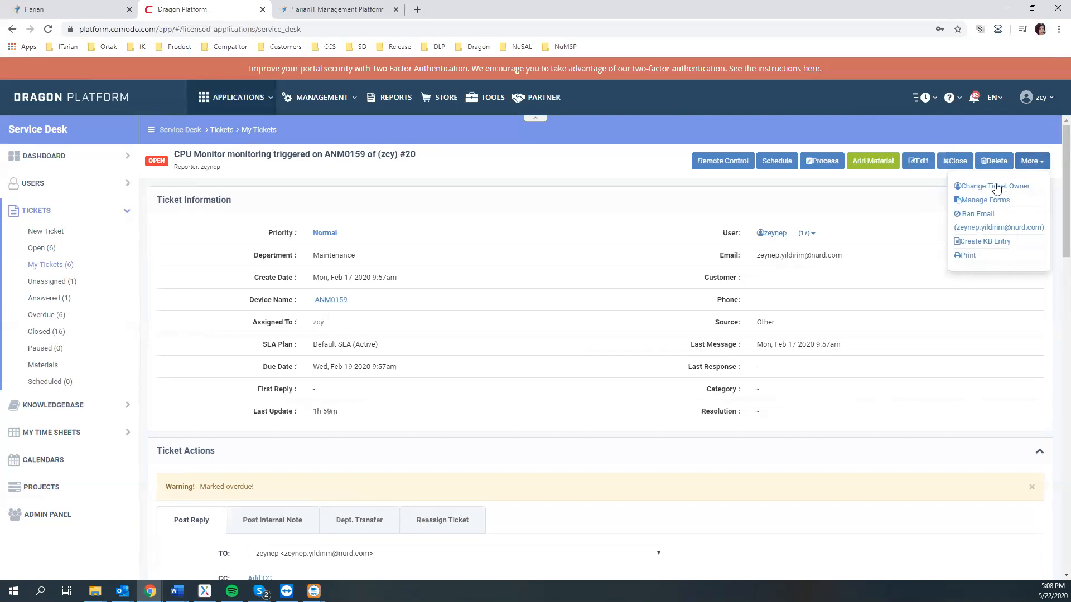
pyautogui.click(564, 163)
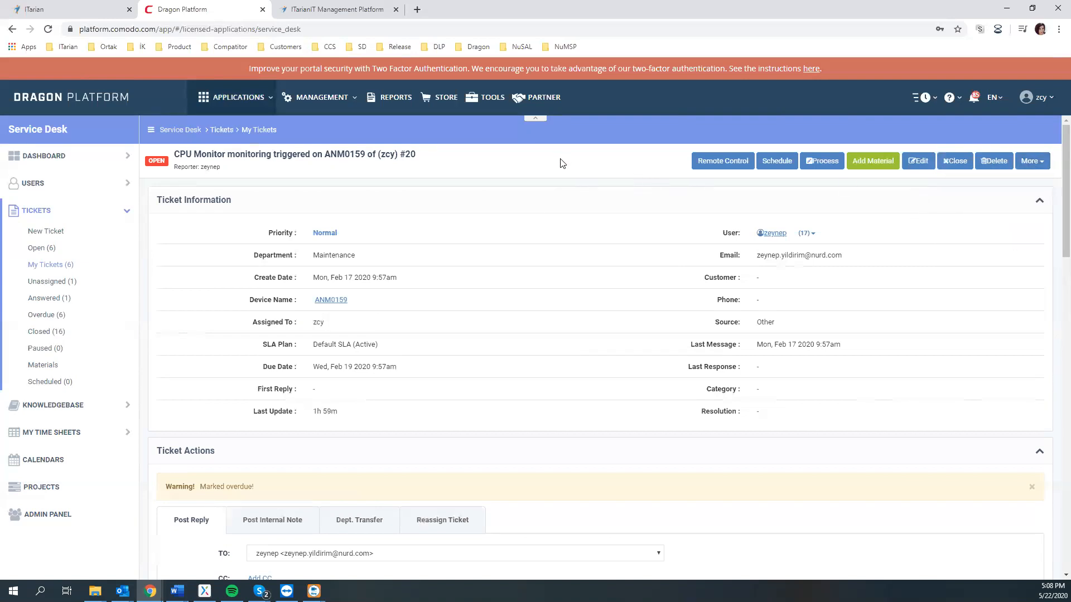
# Examine the ticket's reply section, including the form for adding a collaborator and the time spent counter.
pyautogui.scroll(-3, 531, 210)
pyautogui.scroll(-2, 313, 357)
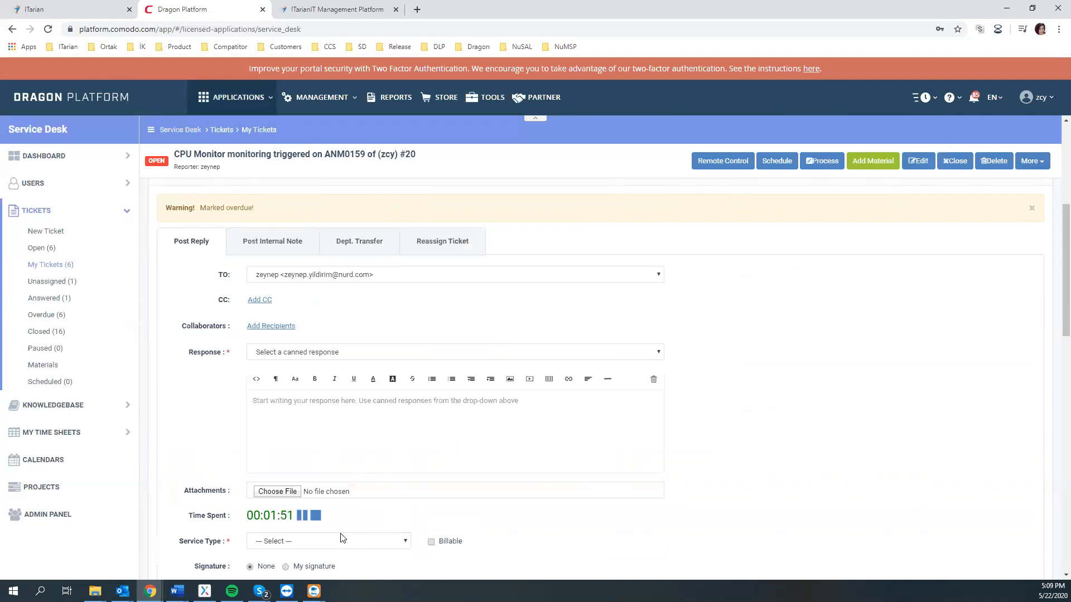
pyautogui.click(263, 333)
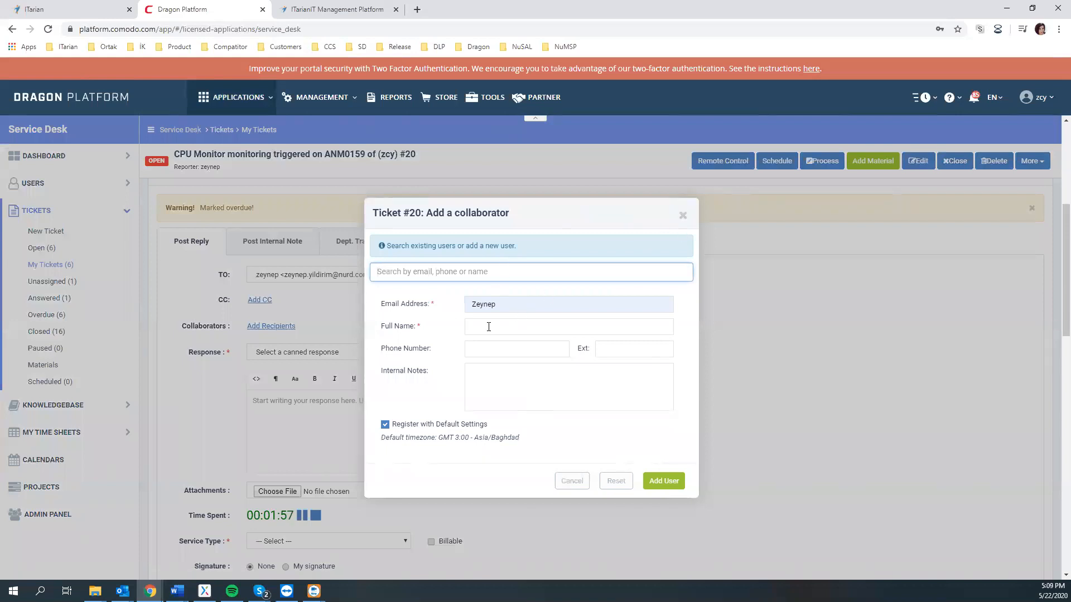
pyautogui.click(682, 222)
pyautogui.scroll(-2, 262, 455)
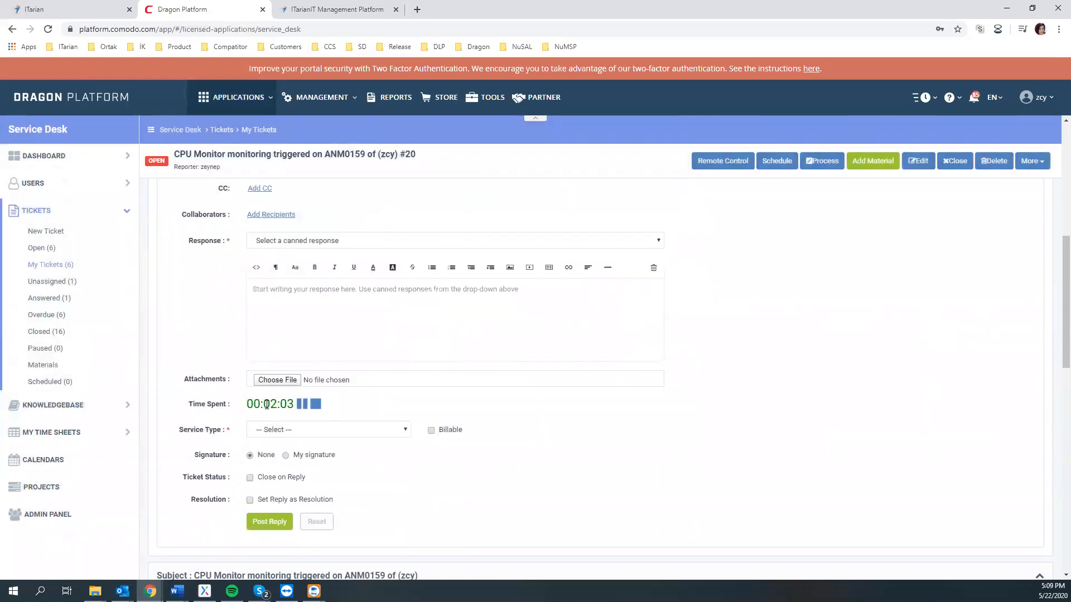
pyautogui.moveTo(247, 405); pyautogui.dragTo(294, 404)
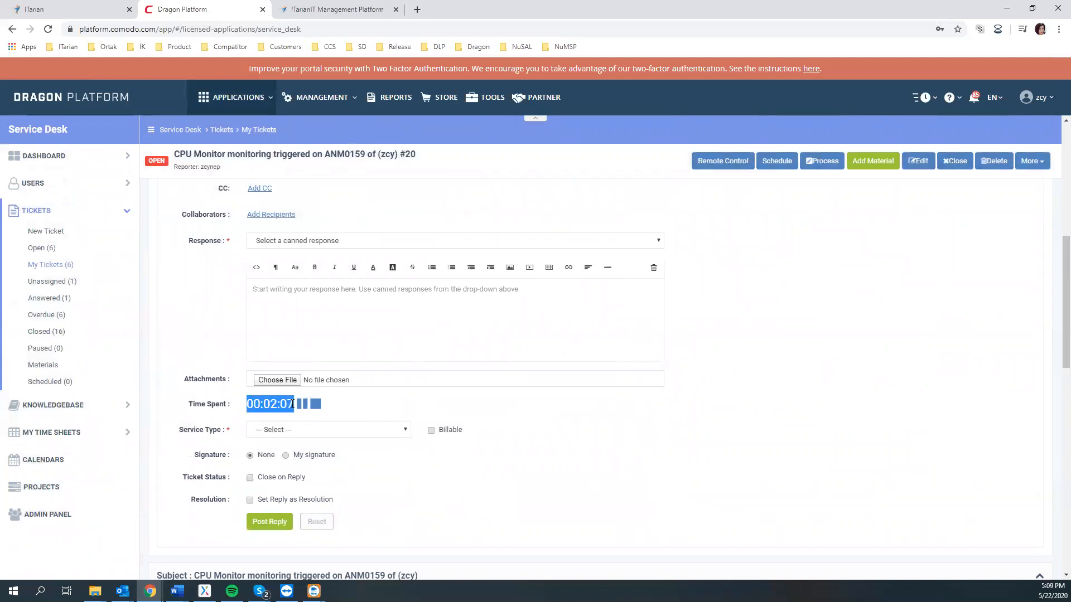
# Review the service type options for the ticket reply and mark the time as billable.
pyautogui.click(267, 431)
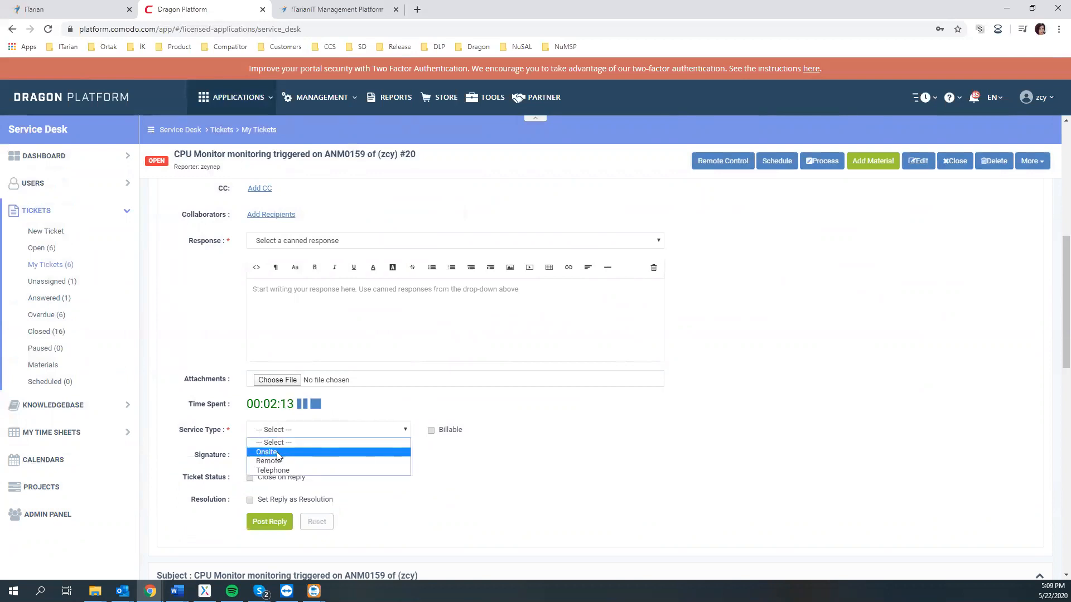
pyautogui.click(468, 429)
pyautogui.click(434, 433)
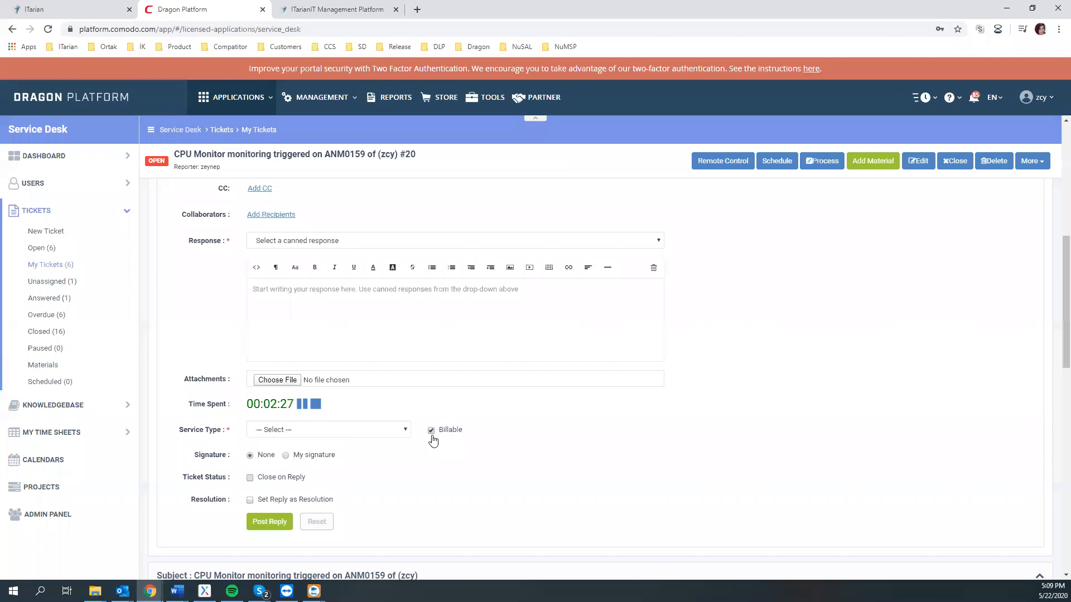
pyautogui.scroll(-4, 642, 271)
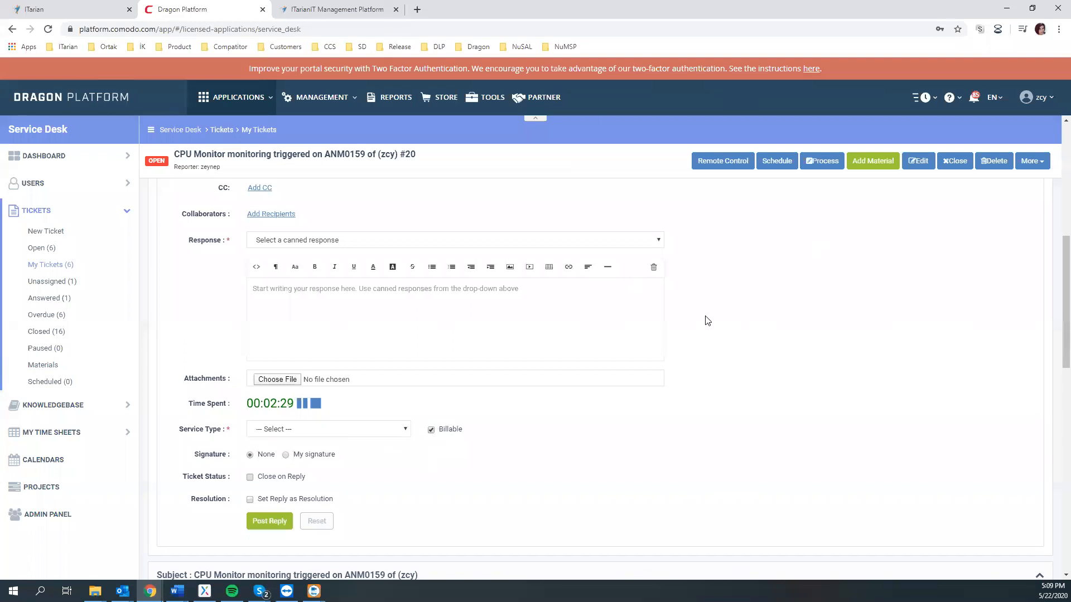
# Go to the ticket thread of CPU Monitor ticket #20 and show all of its threads.
pyautogui.scroll(-1, 322, 382)
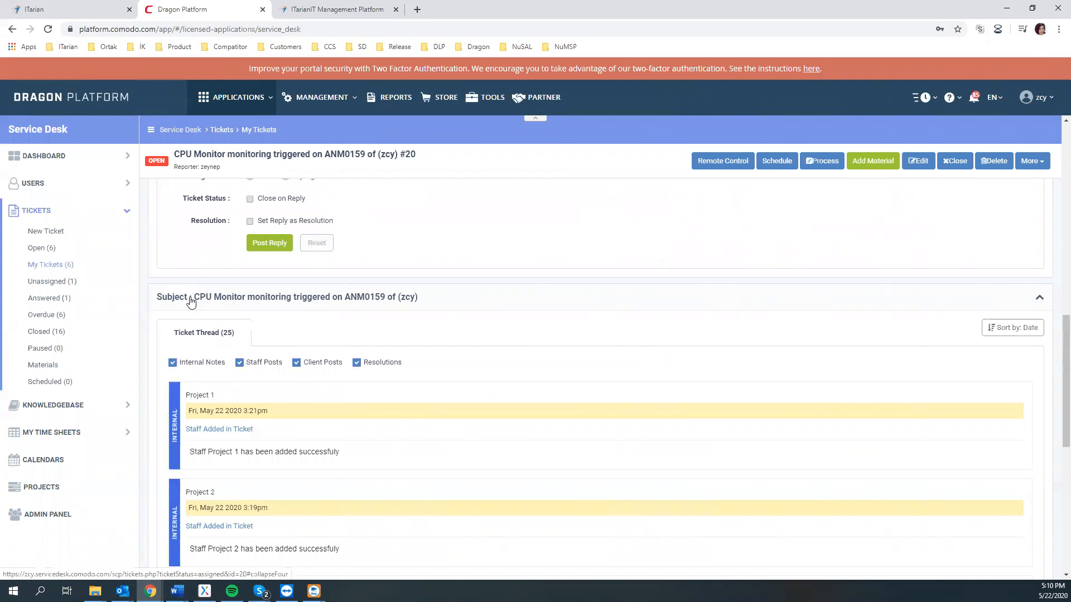
pyautogui.scroll(-1, 273, 398)
pyautogui.scroll(-3, 268, 397)
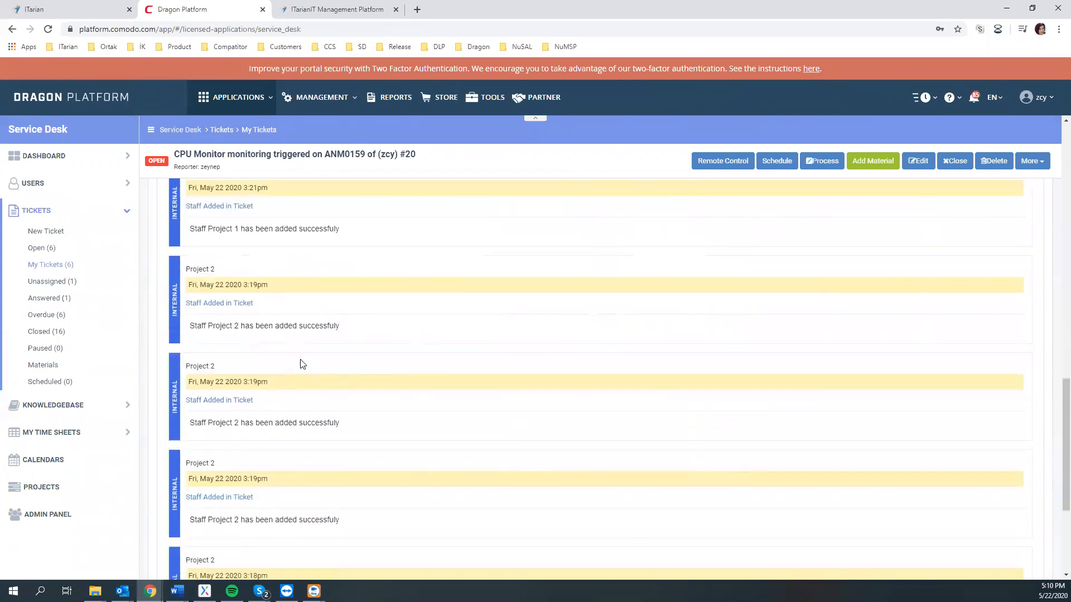
pyautogui.scroll(-3, 314, 357)
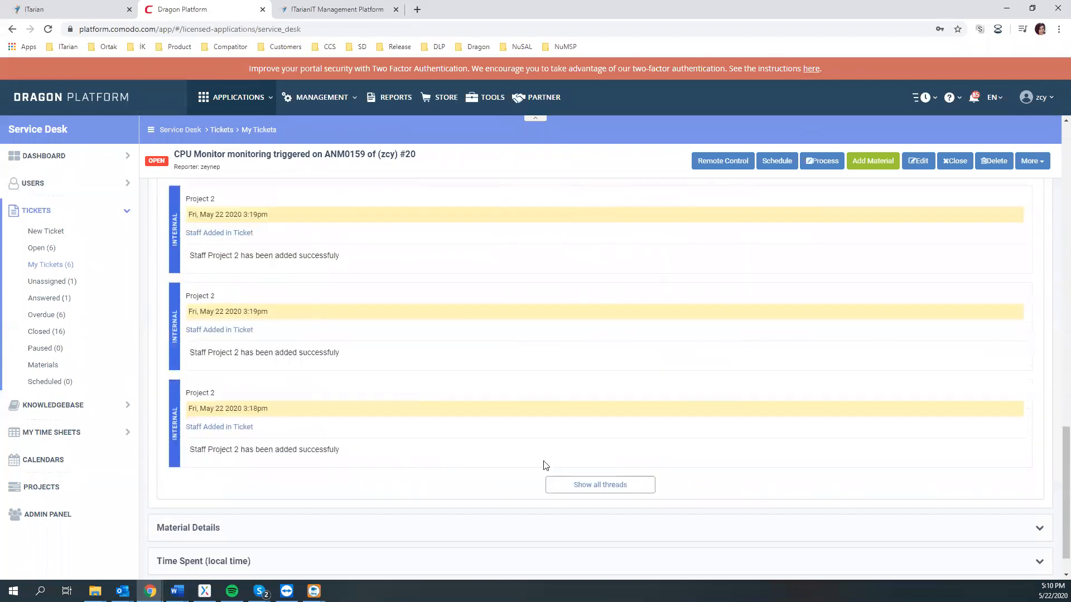
pyautogui.click(582, 486)
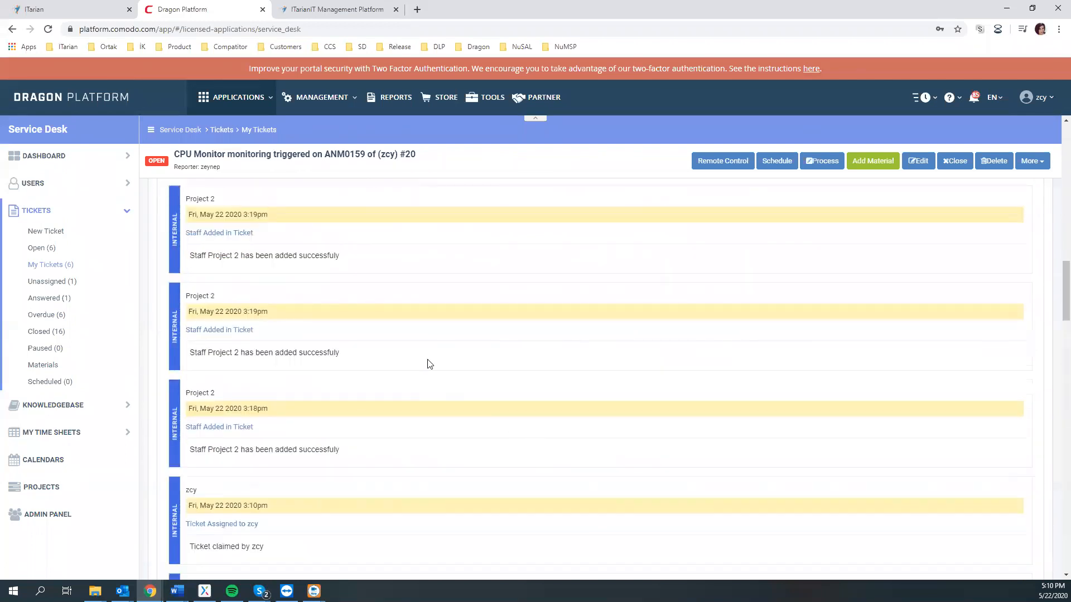
# Review the repeated CPU Monitor threshold entries that the system logged in the ticket thread.
pyautogui.scroll(-4, 429, 364)
pyautogui.moveTo(261, 405); pyautogui.dragTo(429, 411)
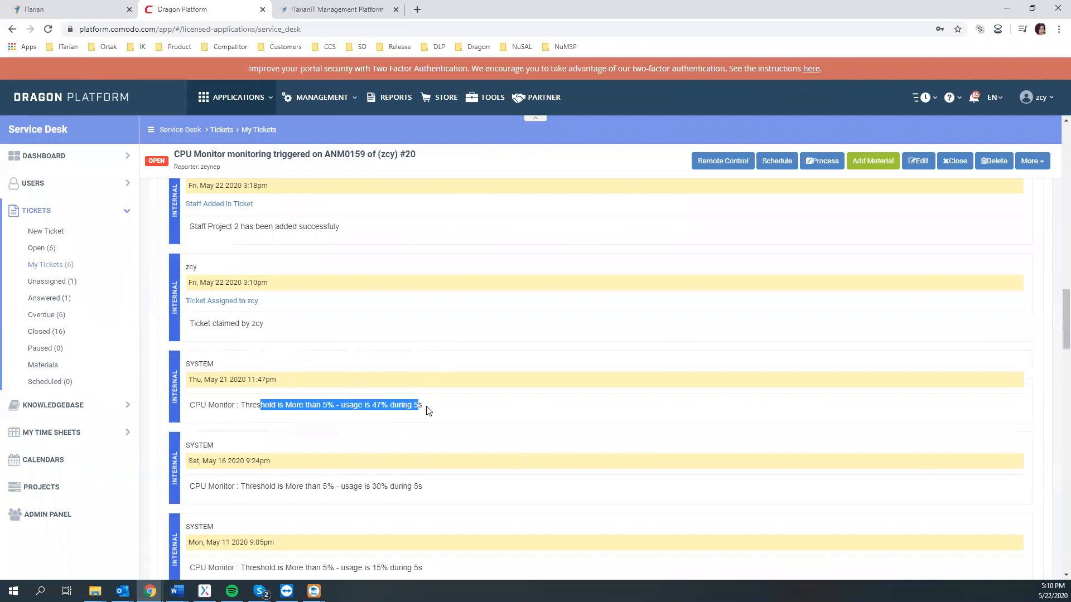
pyautogui.moveTo(215, 487); pyautogui.dragTo(432, 495)
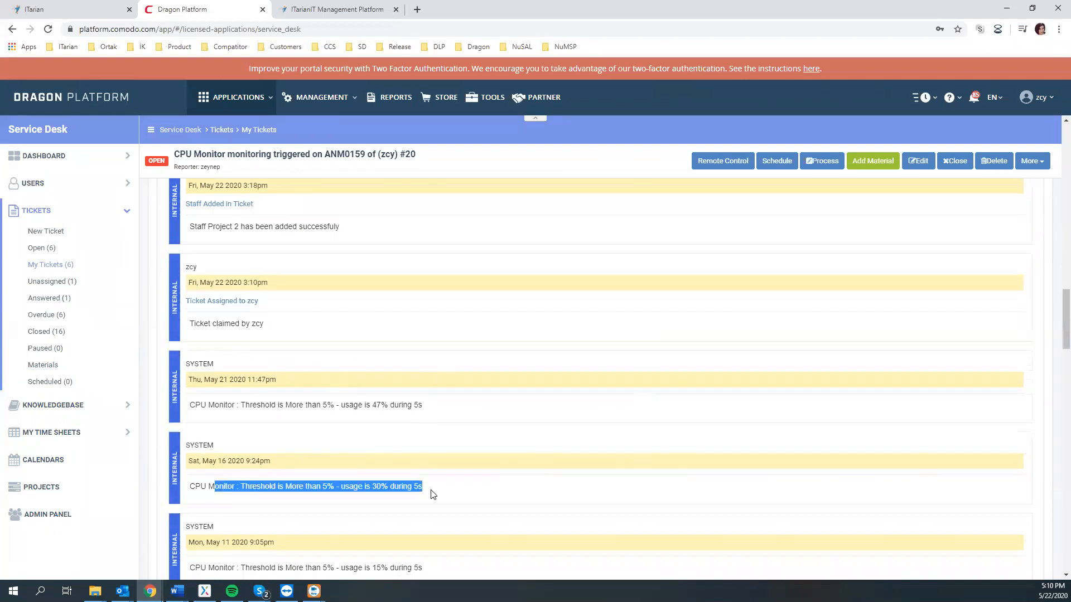
pyautogui.scroll(-2, 432, 491)
pyautogui.moveTo(219, 457); pyautogui.dragTo(447, 466)
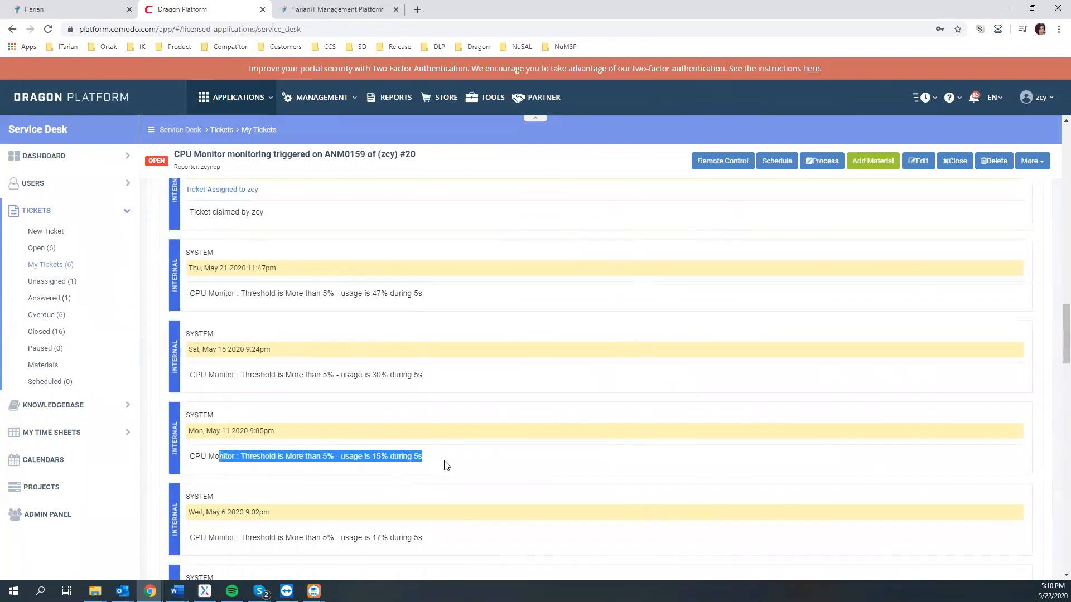
pyautogui.scroll(-2, 444, 467)
pyautogui.moveTo(237, 426); pyautogui.dragTo(412, 442)
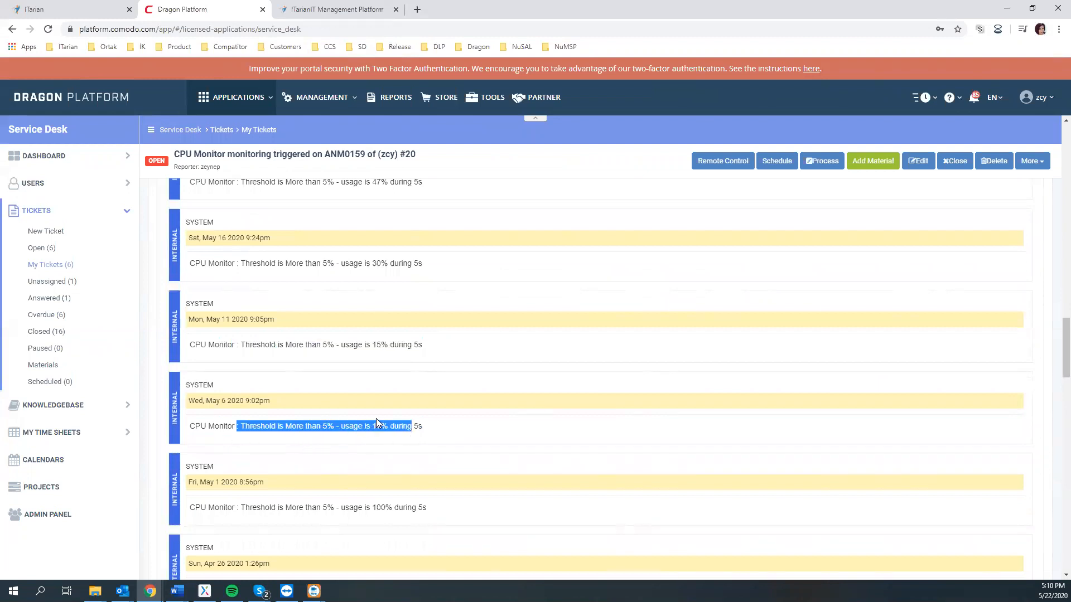
pyautogui.moveTo(436, 347); pyautogui.dragTo(388, 347)
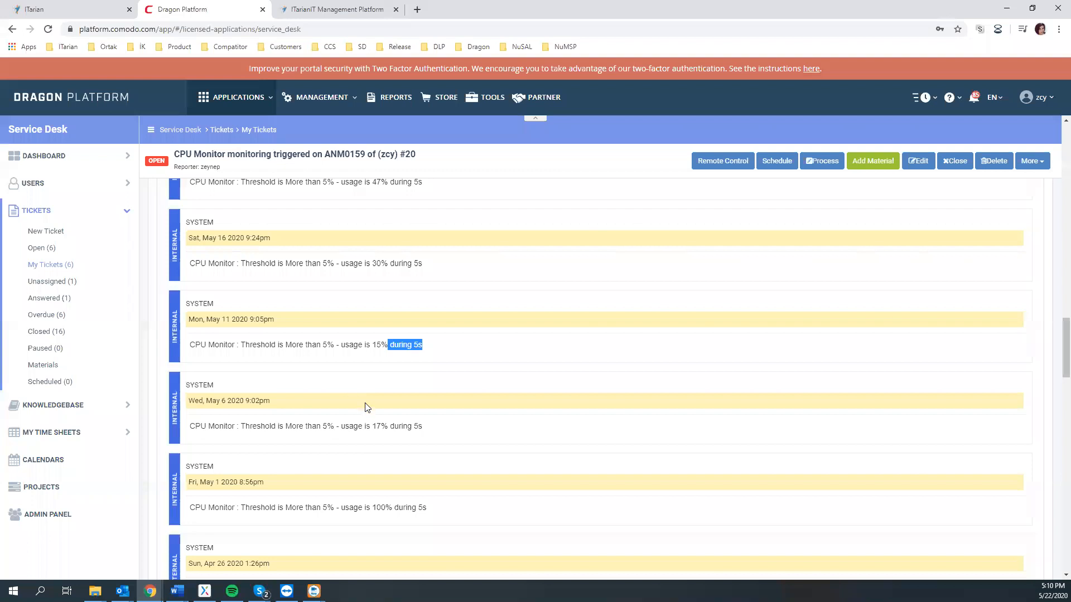
# Examine the thread's original monitoring message, including the ticket creator type, performance metrics and connectivity metrics.
pyautogui.scroll(-5, 365, 404)
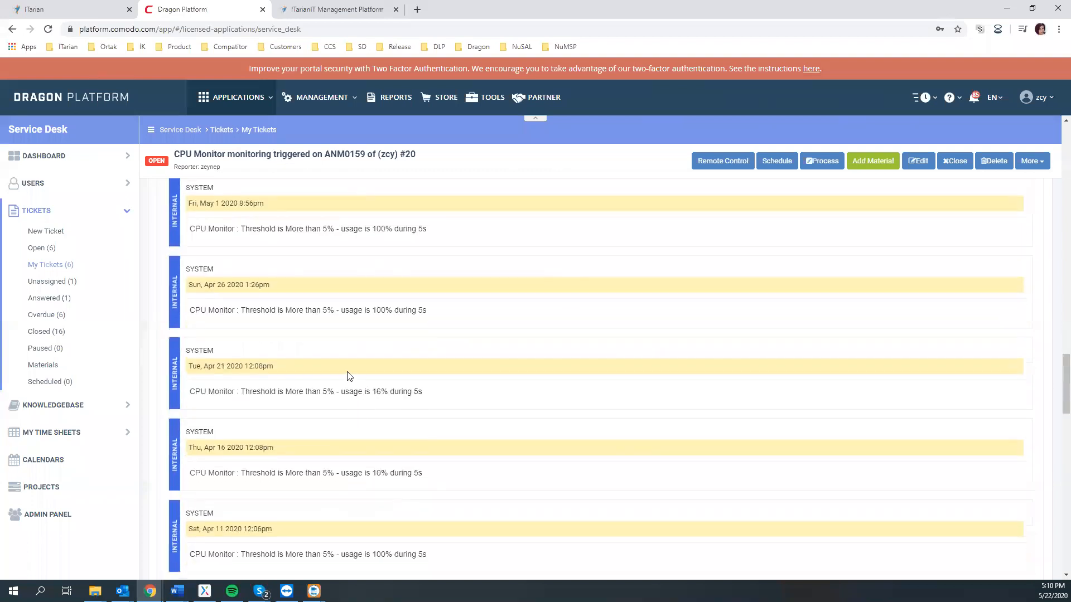
pyautogui.scroll(-10, 347, 376)
pyautogui.scroll(-12, 373, 403)
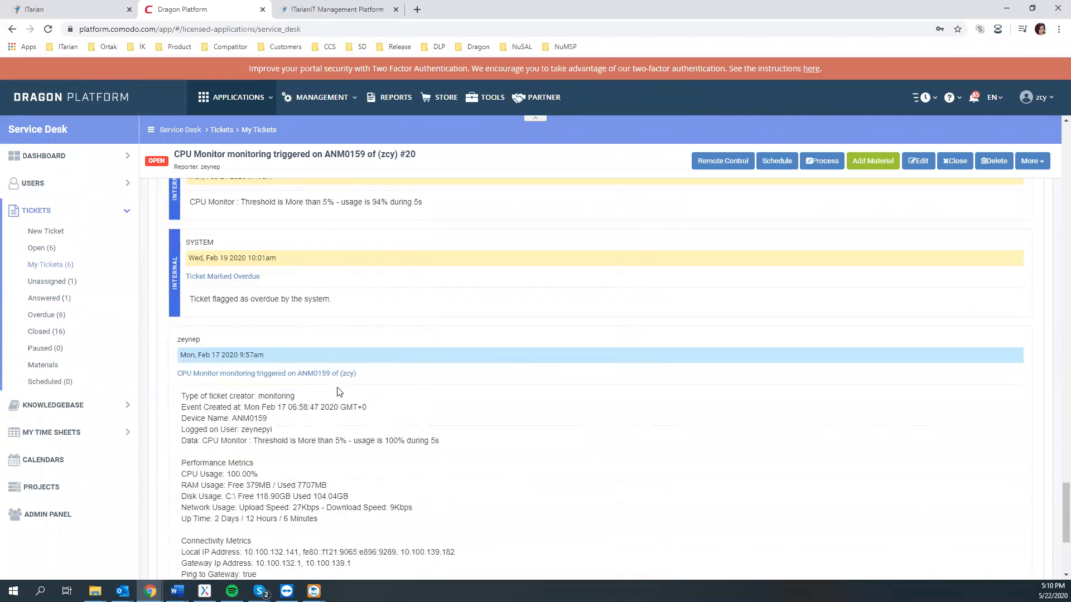
pyautogui.scroll(-2, 337, 391)
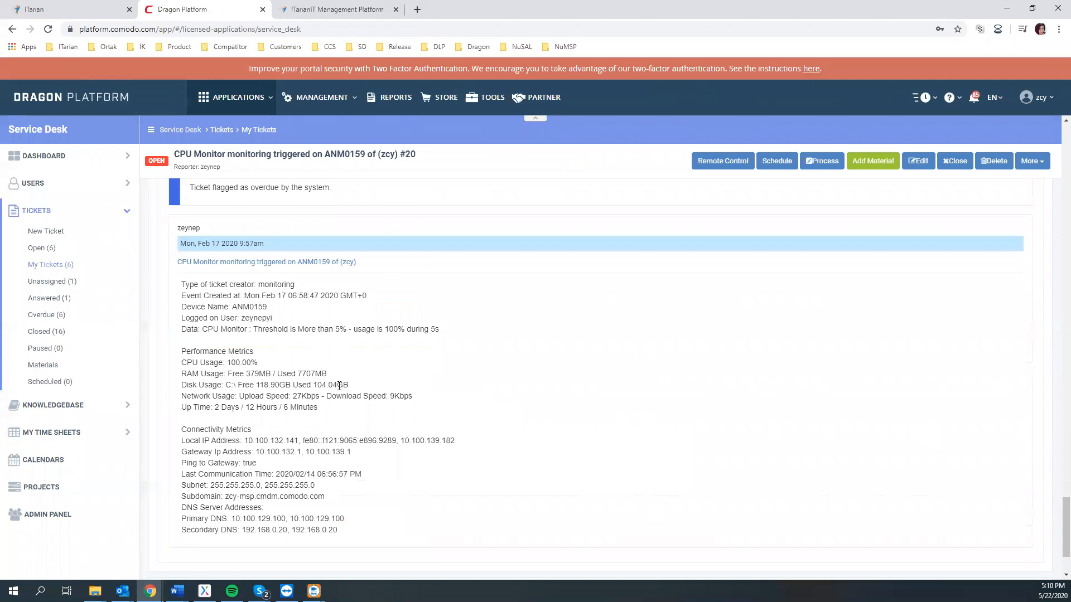
pyautogui.moveTo(185, 285); pyautogui.dragTo(262, 284)
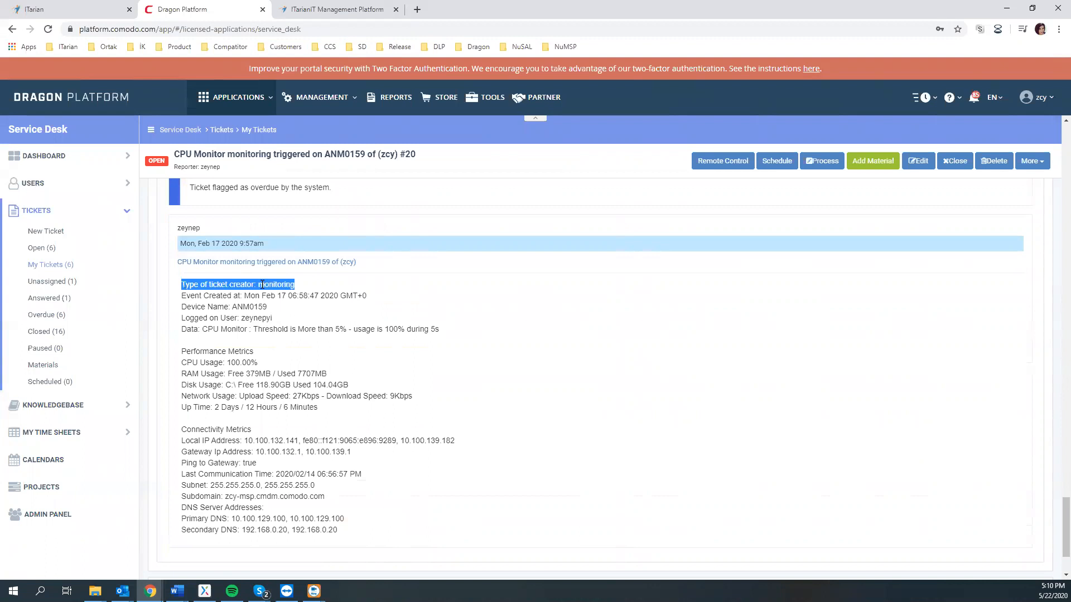
pyautogui.scroll(-1, 351, 429)
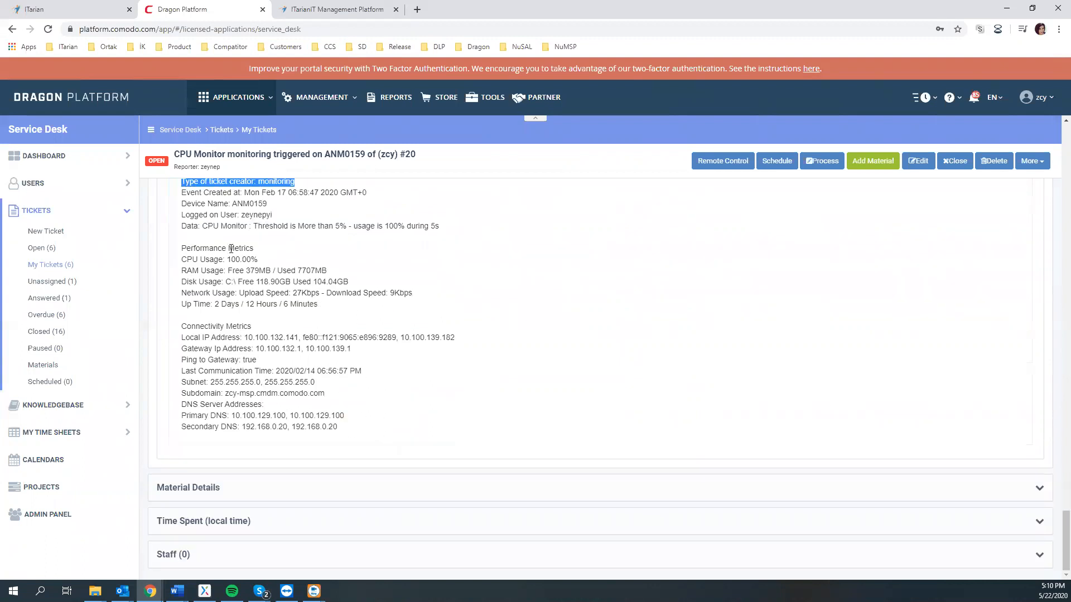
pyautogui.click(190, 247)
pyautogui.moveTo(184, 304); pyautogui.dragTo(245, 305)
pyautogui.moveTo(181, 383); pyautogui.dragTo(252, 385)
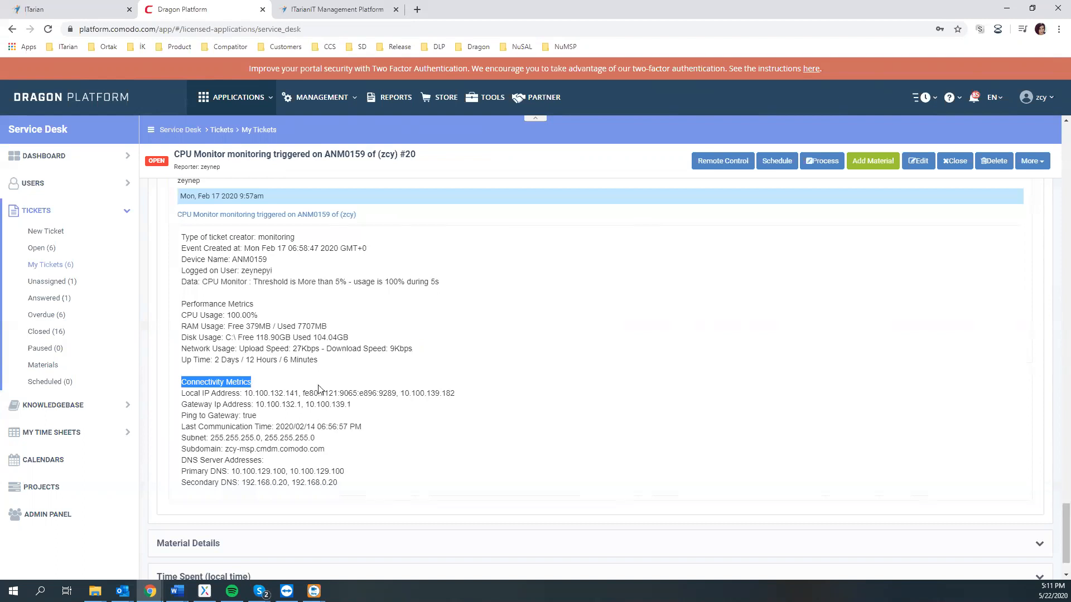
# Review the ticket's material details with the approved material cost, and its time spent records.
pyautogui.scroll(-1, 334, 399)
pyautogui.click(214, 496)
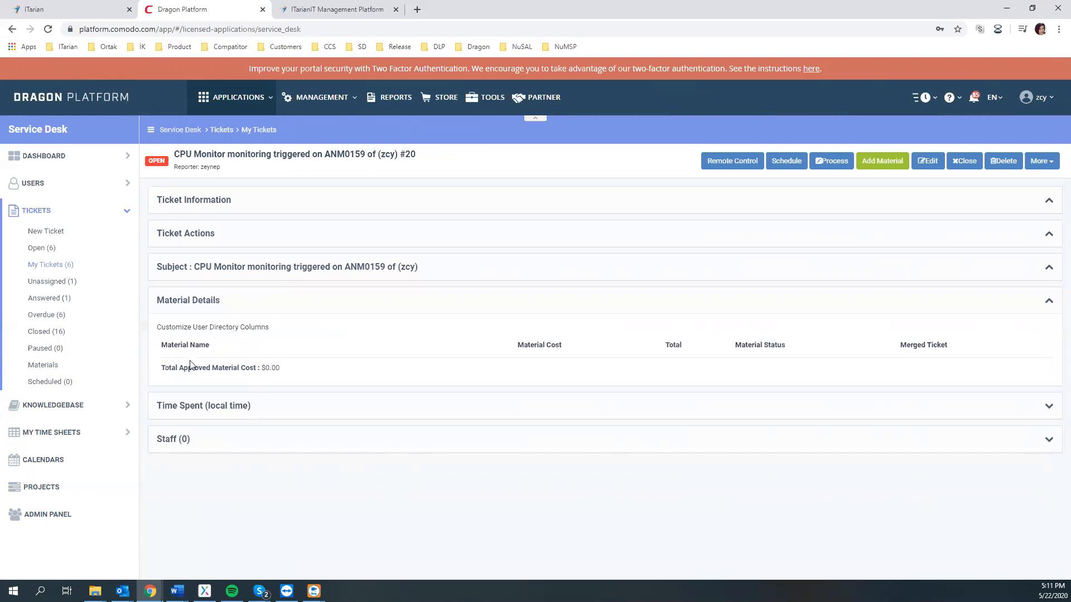
pyautogui.moveTo(299, 369); pyautogui.dragTo(256, 368)
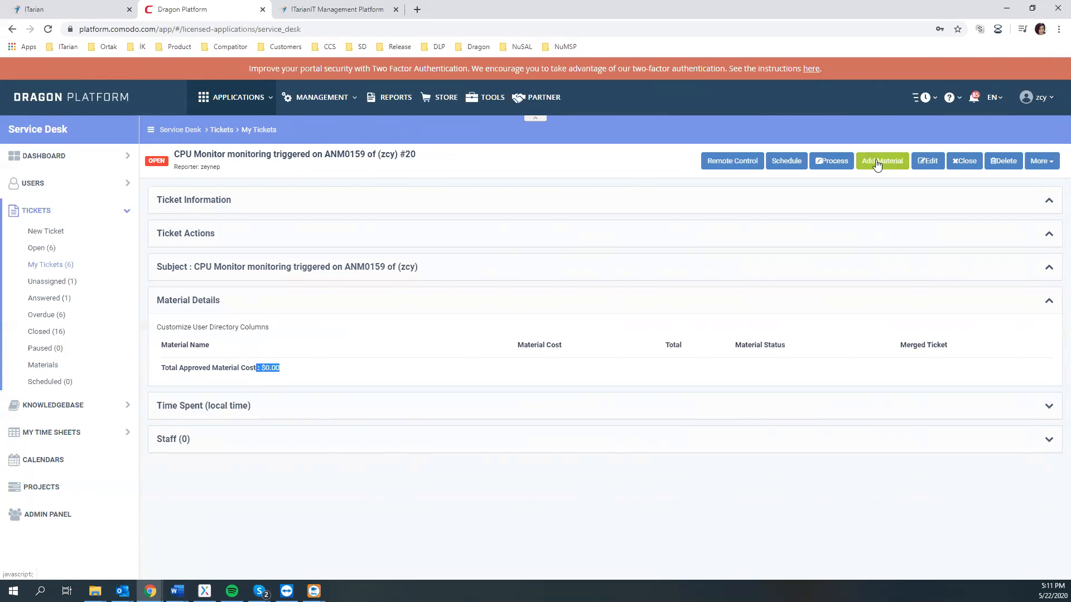
pyautogui.click(294, 413)
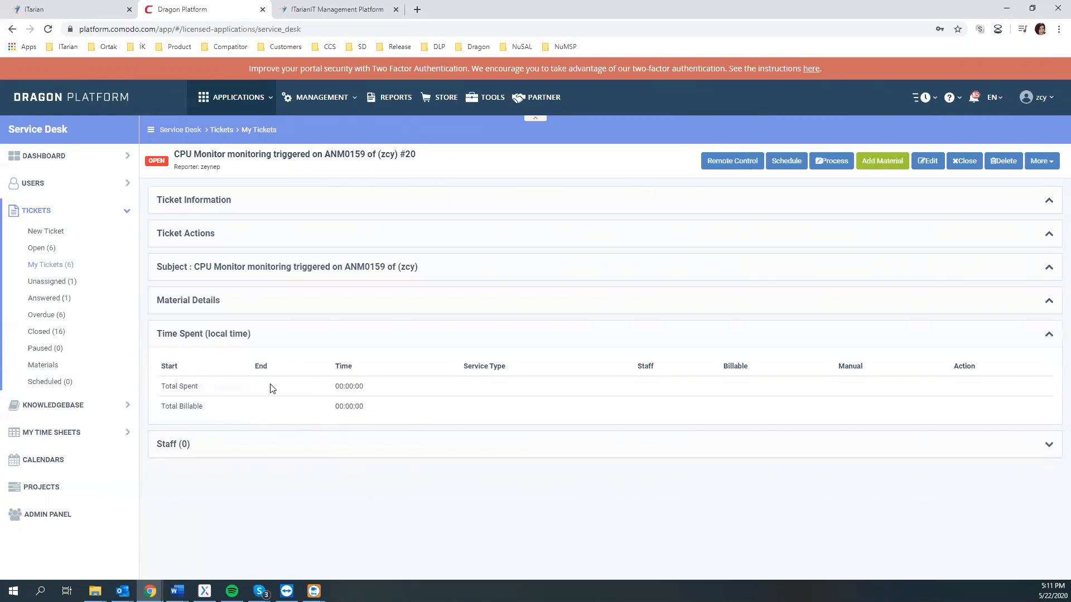
# Start adding a staff entry to the ticket and select the ticket's assignee as the staff member.
pyautogui.click(257, 445)
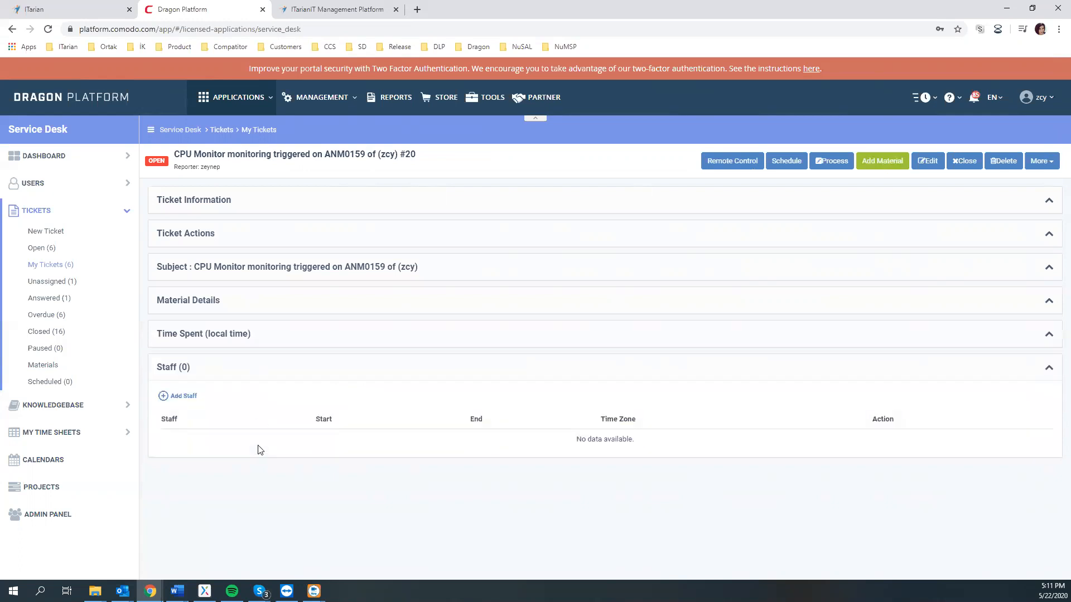
pyautogui.click(167, 396)
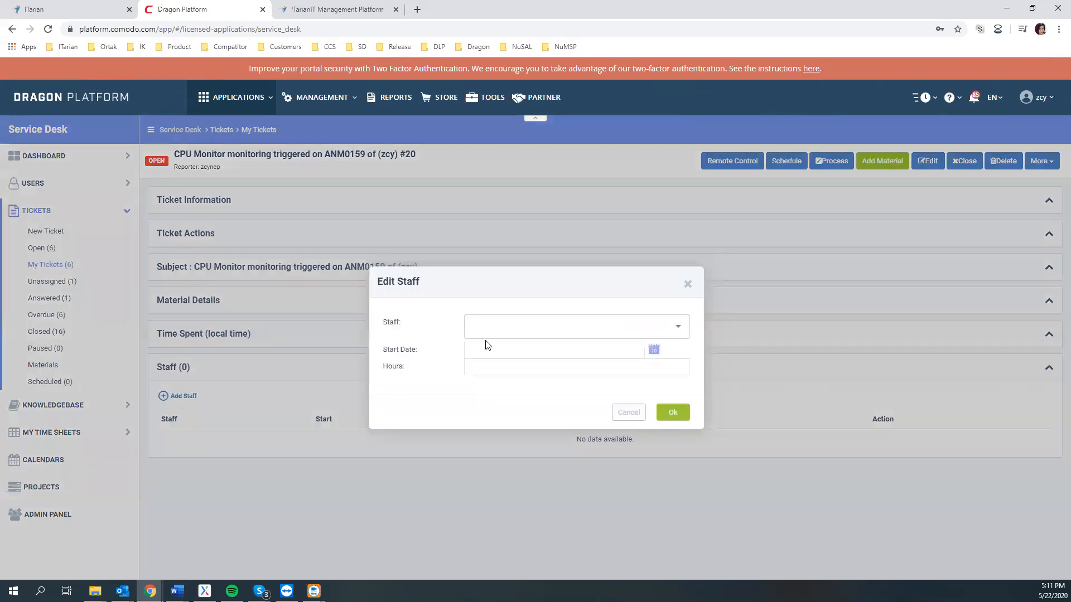
pyautogui.click(528, 332)
pyautogui.click(509, 355)
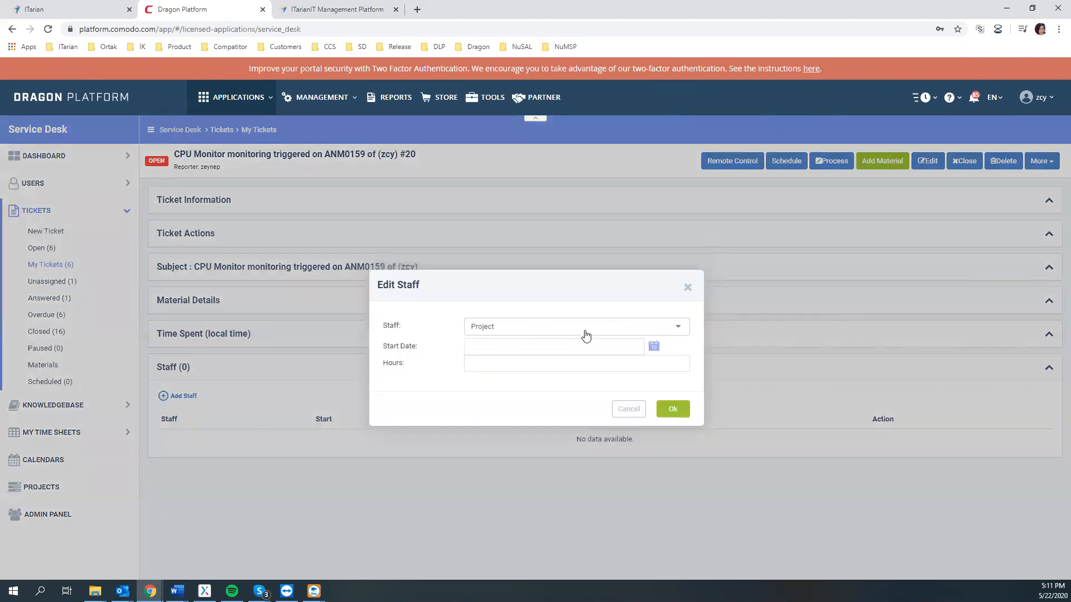
pyautogui.click(586, 330)
pyautogui.click(514, 371)
pyautogui.click(505, 347)
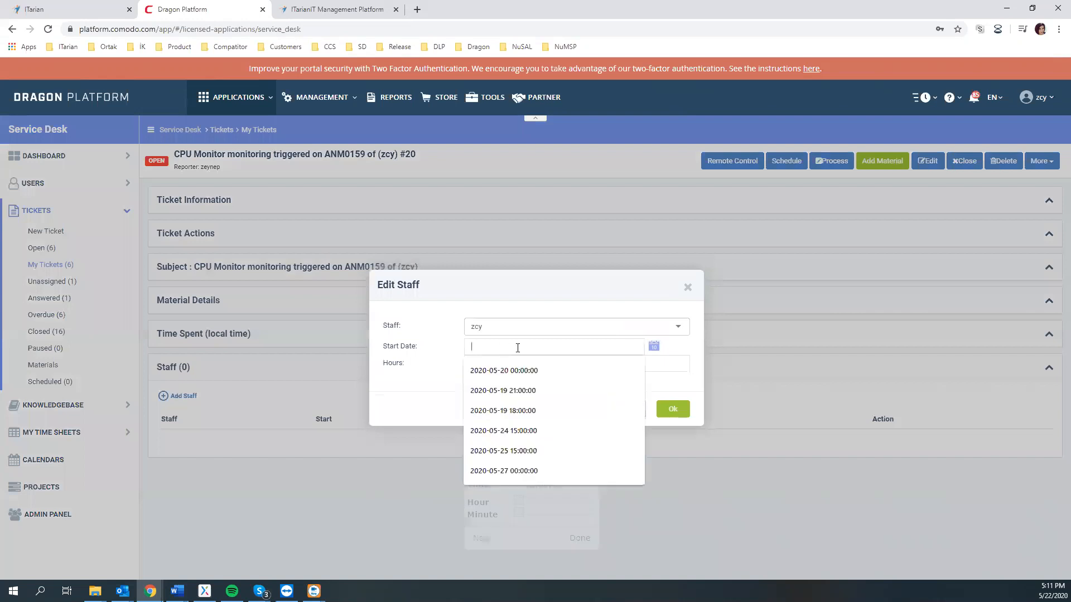
pyautogui.click(512, 455)
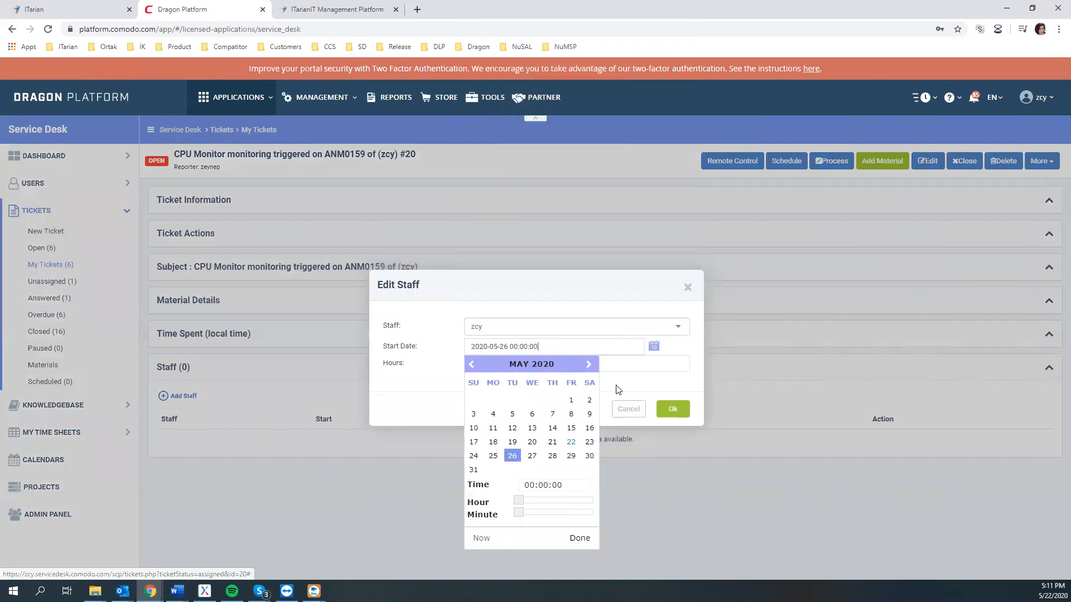
pyautogui.click(623, 366)
pyautogui.click(600, 390)
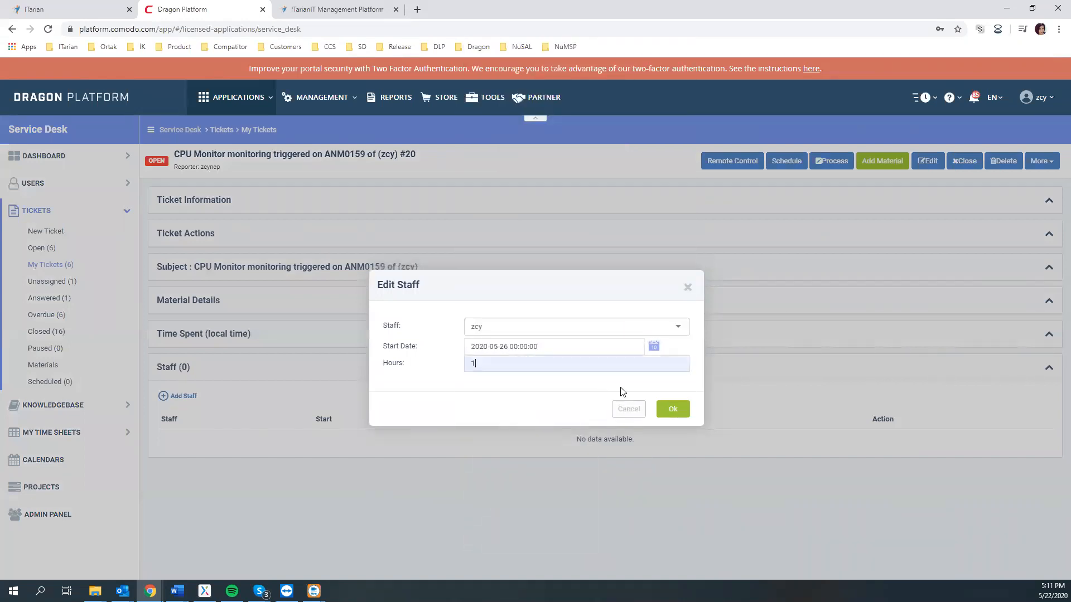
pyautogui.click(673, 411)
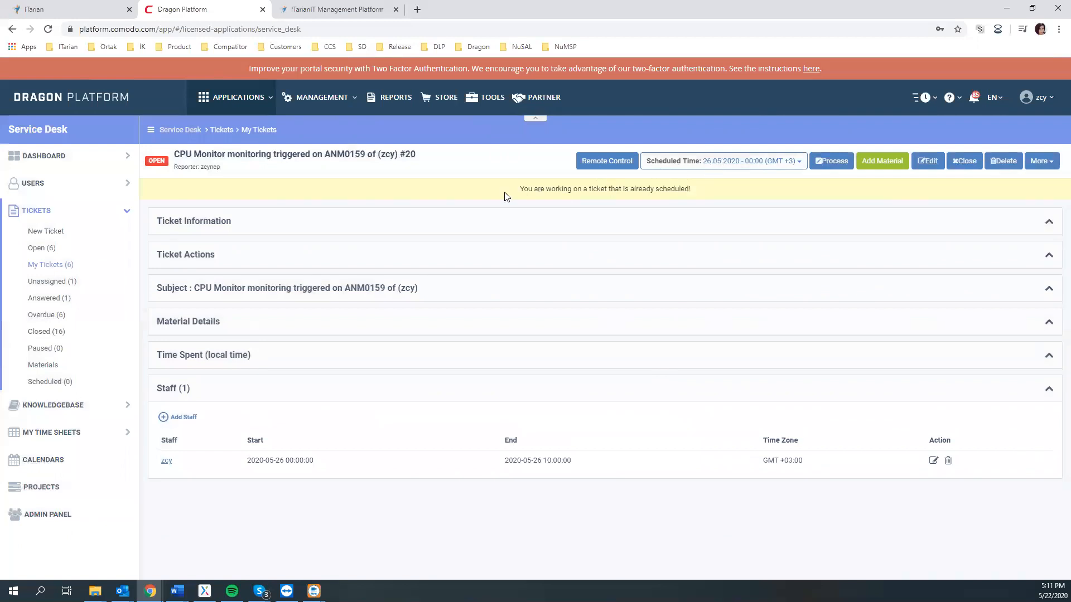
# Review the scheduling notice on the ticket and its ticket information section.
pyautogui.moveTo(595, 190); pyautogui.dragTo(708, 190)
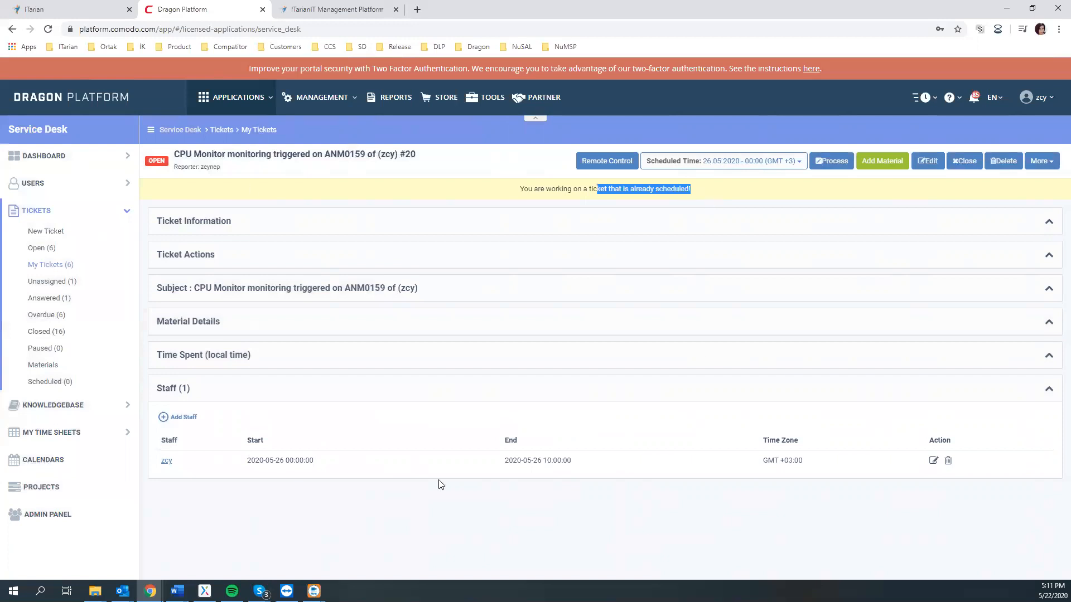
pyautogui.click(193, 221)
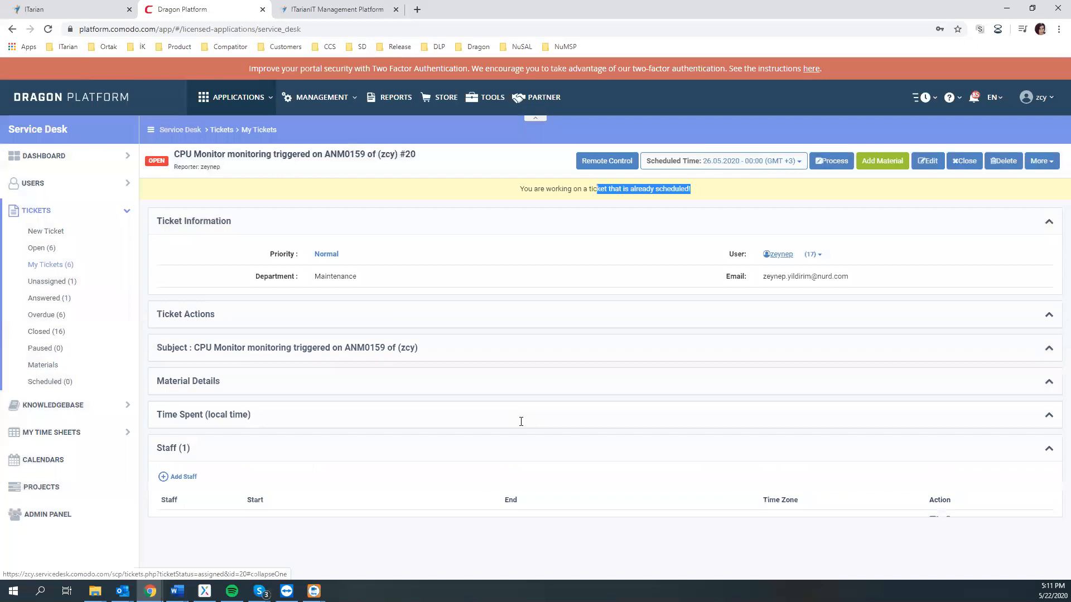
pyautogui.click(258, 129)
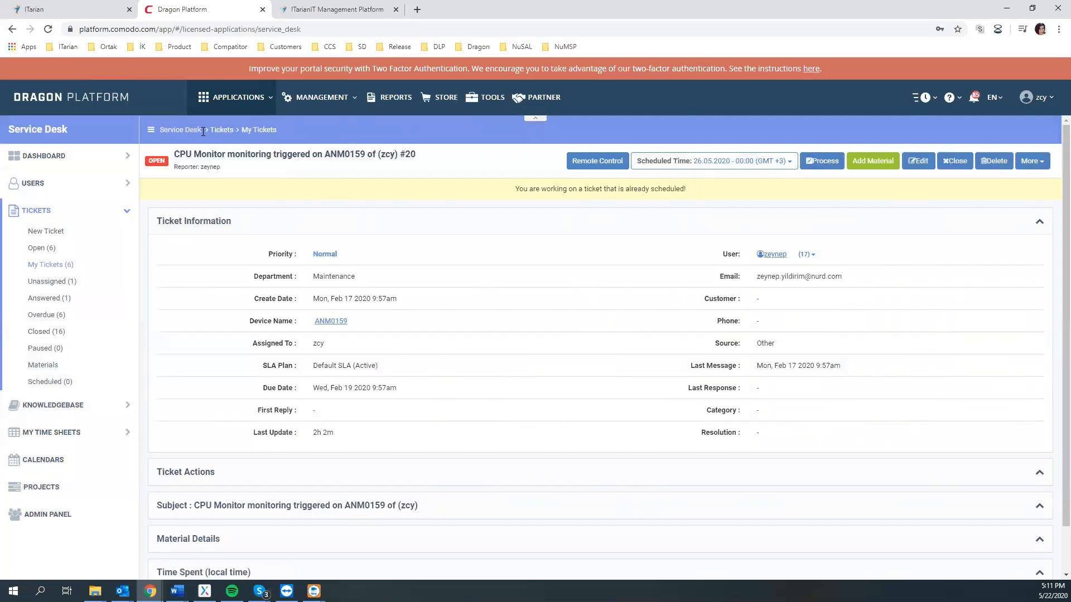
# Return to the My Tickets list and open the device ANM0159 linked to CPU Monitor ticket #20.
pyautogui.click(55, 266)
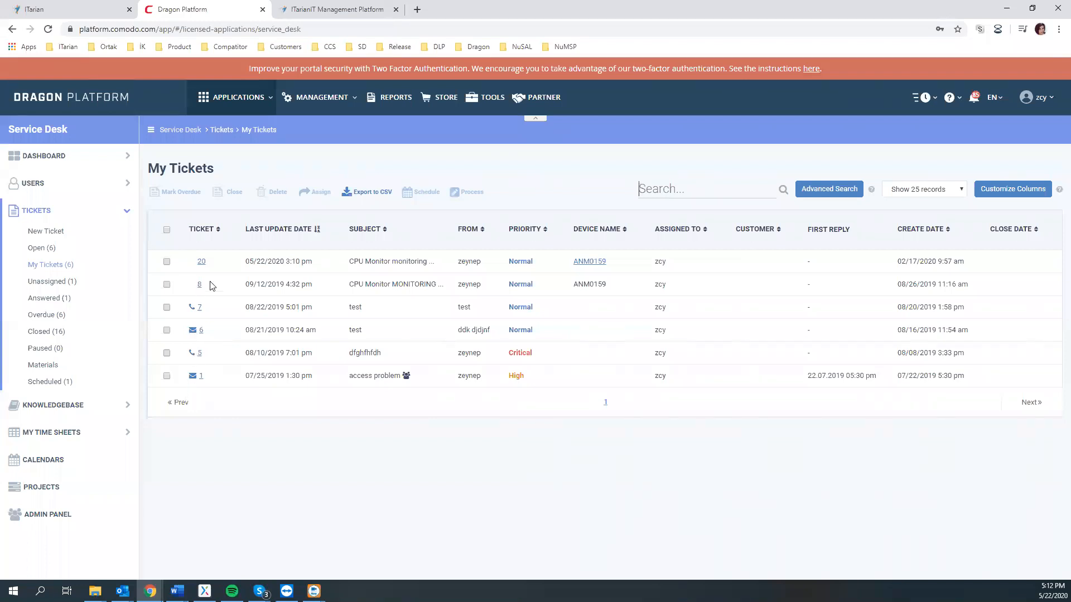
pyautogui.moveTo(354, 262); pyautogui.dragTo(427, 262)
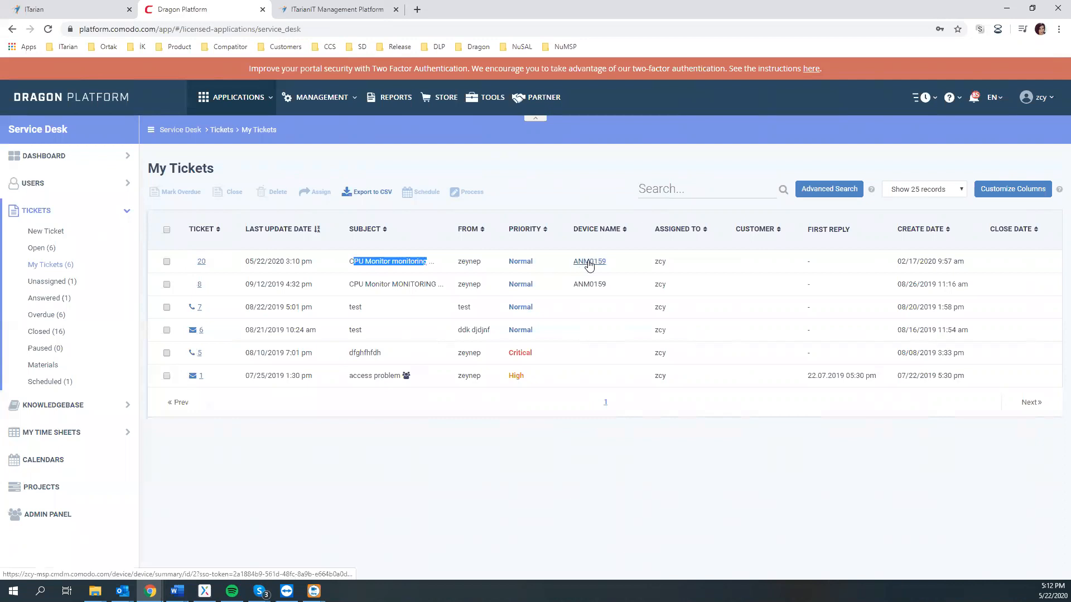
pyautogui.click(589, 262)
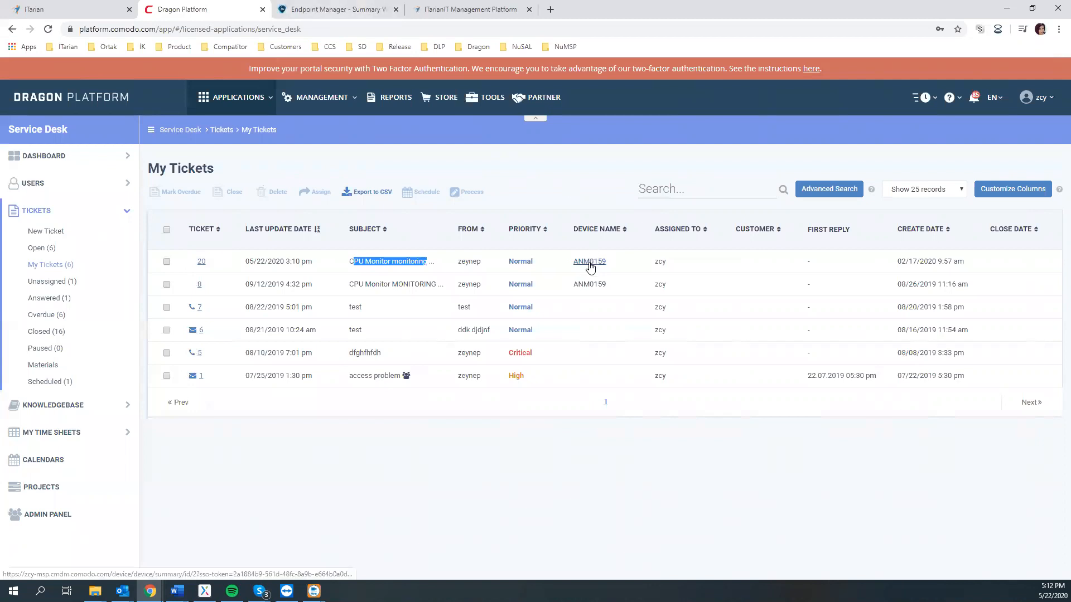
# Switch to Endpoint Manager and examine ANM0159's device summary, OS summary, security products and performance metrics.
pyautogui.click(348, 9)
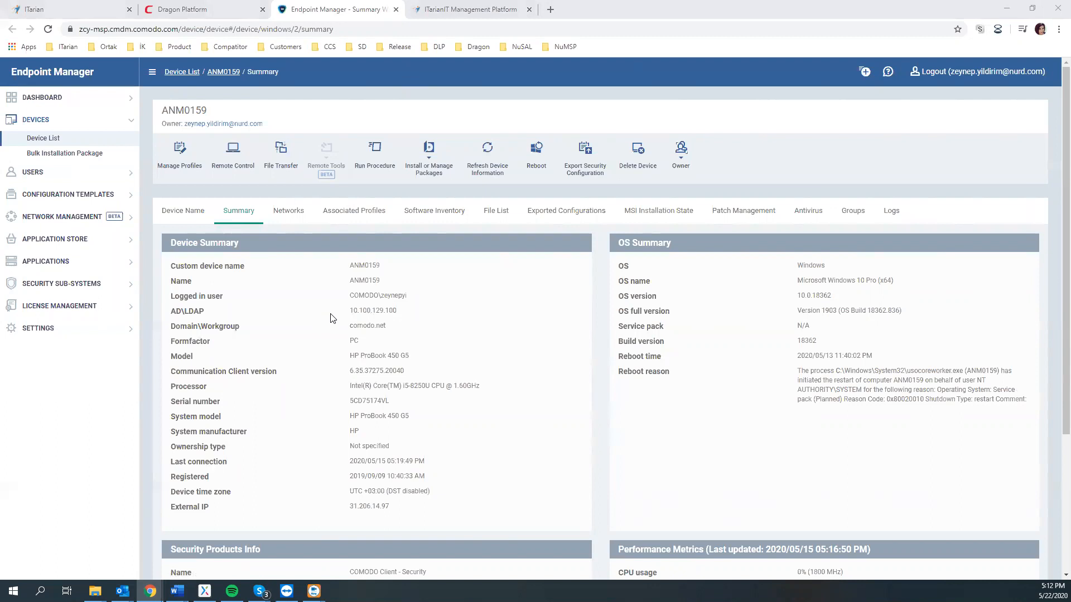
pyautogui.scroll(-1, 351, 324)
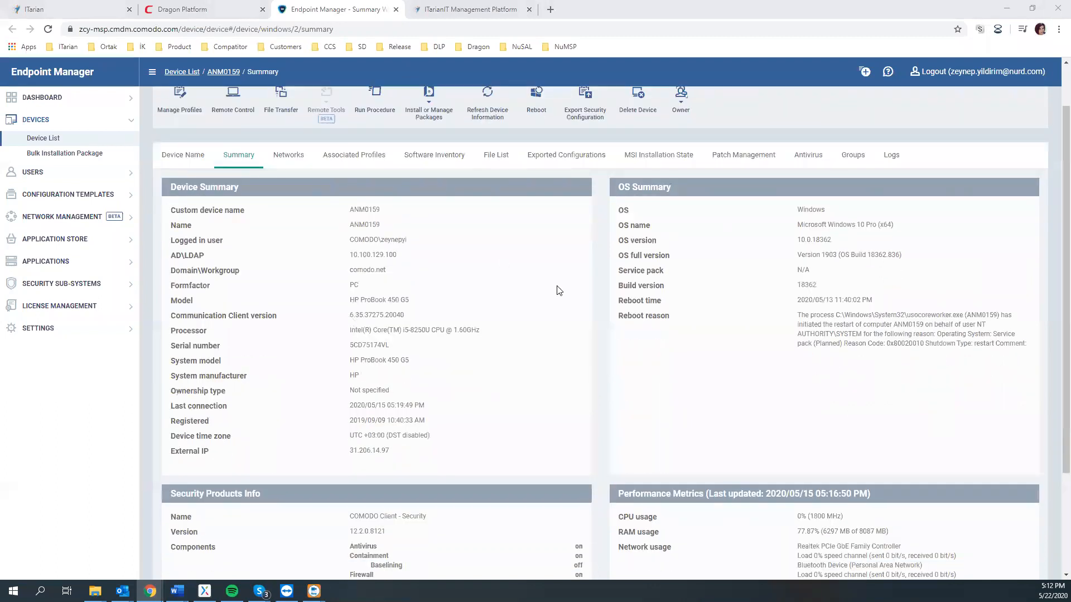
pyautogui.scroll(-3, 560, 292)
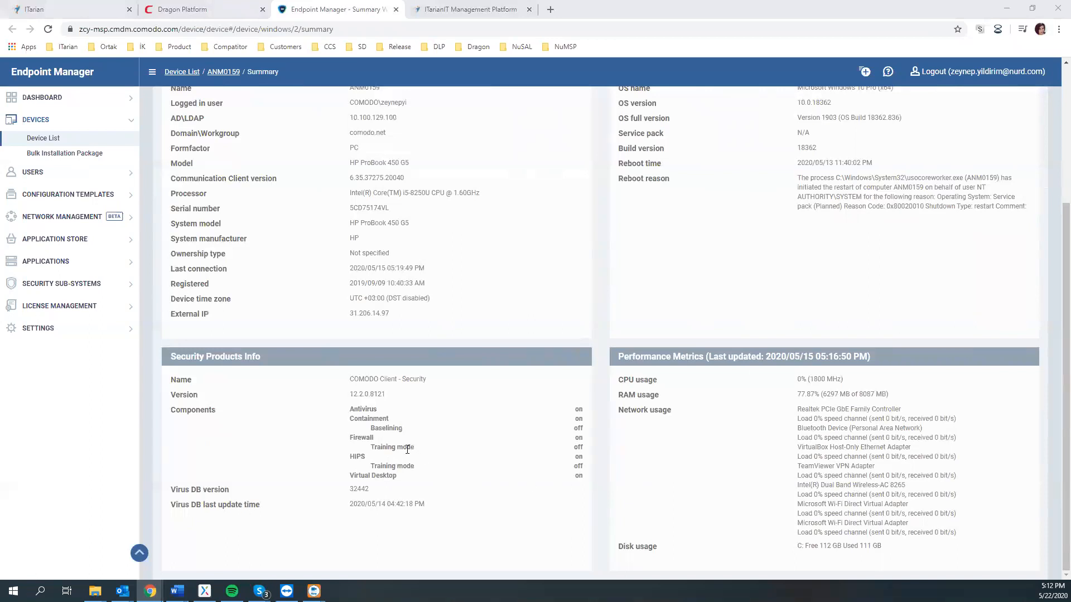
pyautogui.scroll(3, 379, 363)
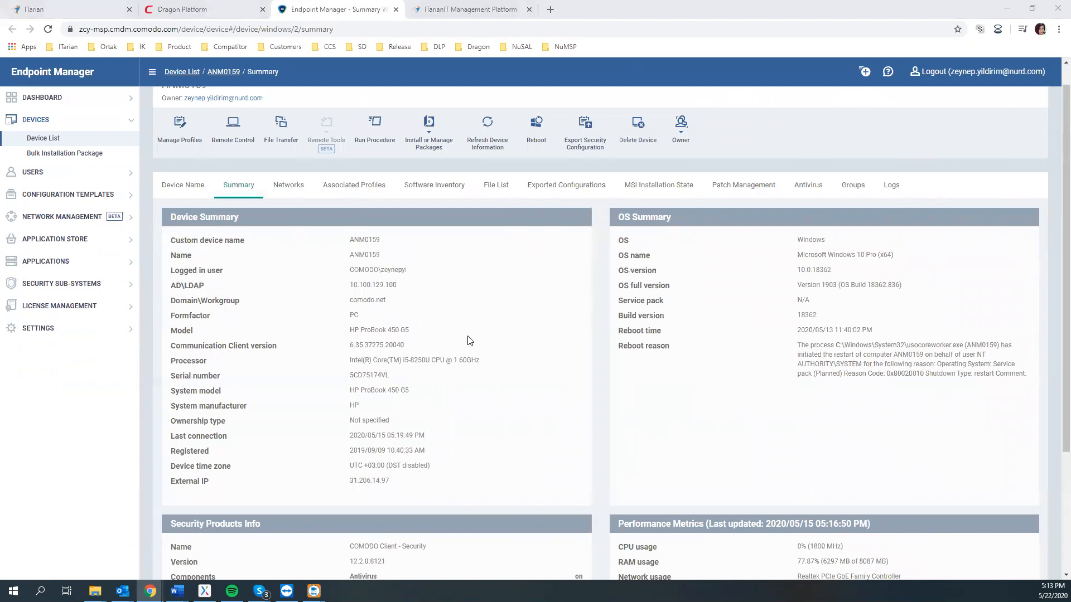
# Open the CPU Monitor assigned to the zcy profile in the configuration templates.
pyautogui.click(67, 195)
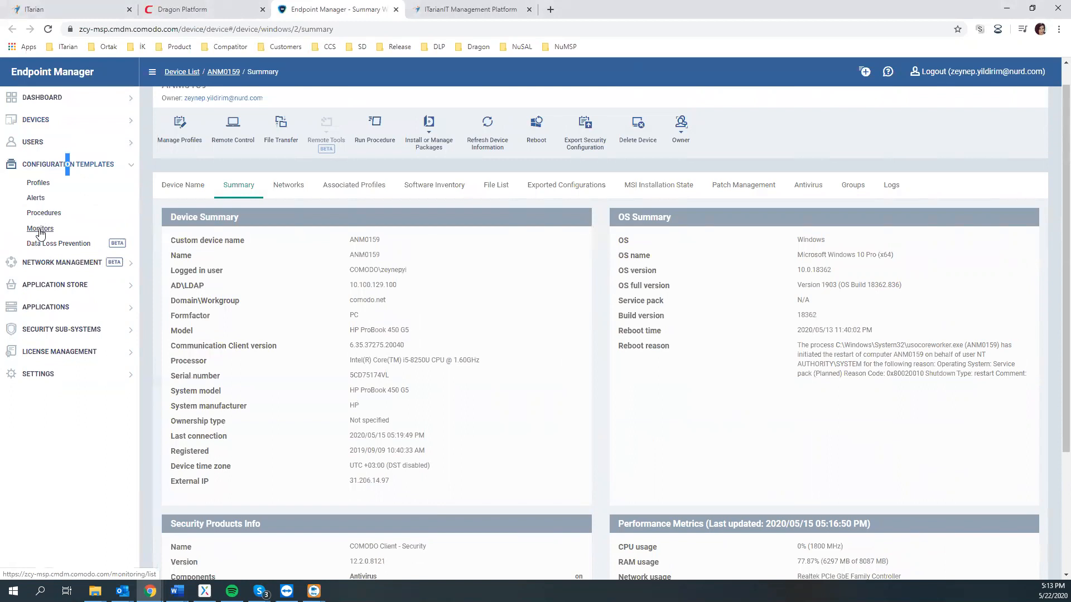
pyautogui.click(37, 185)
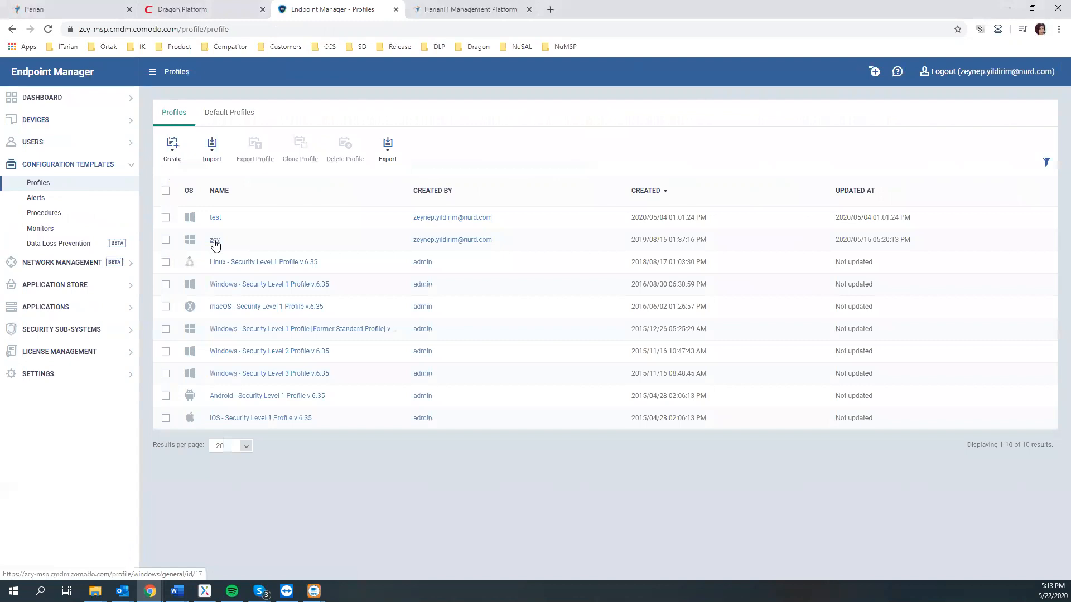
pyautogui.click(216, 244)
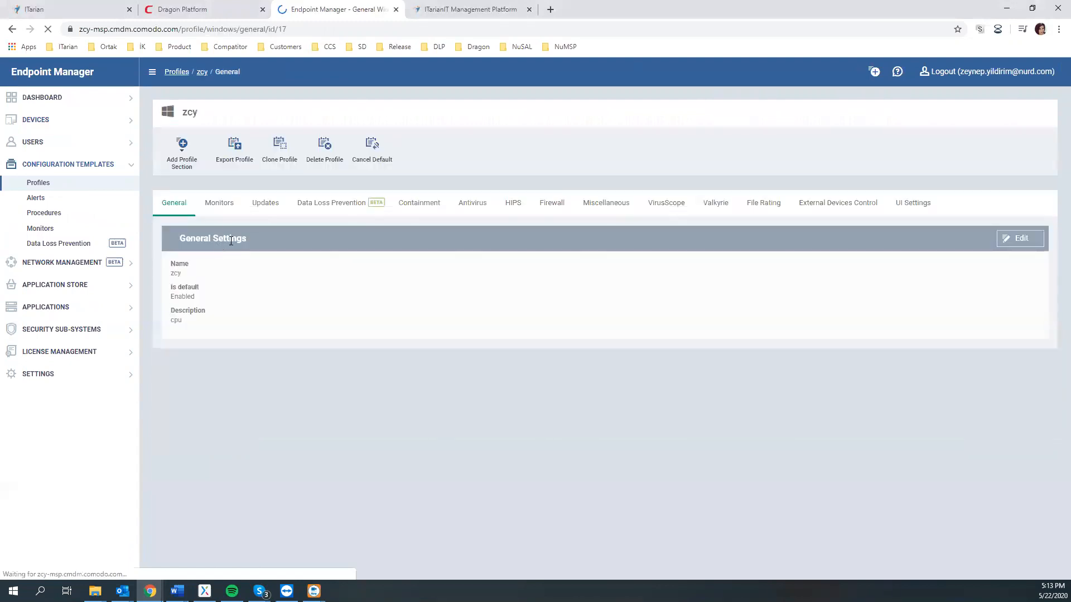
pyautogui.click(214, 206)
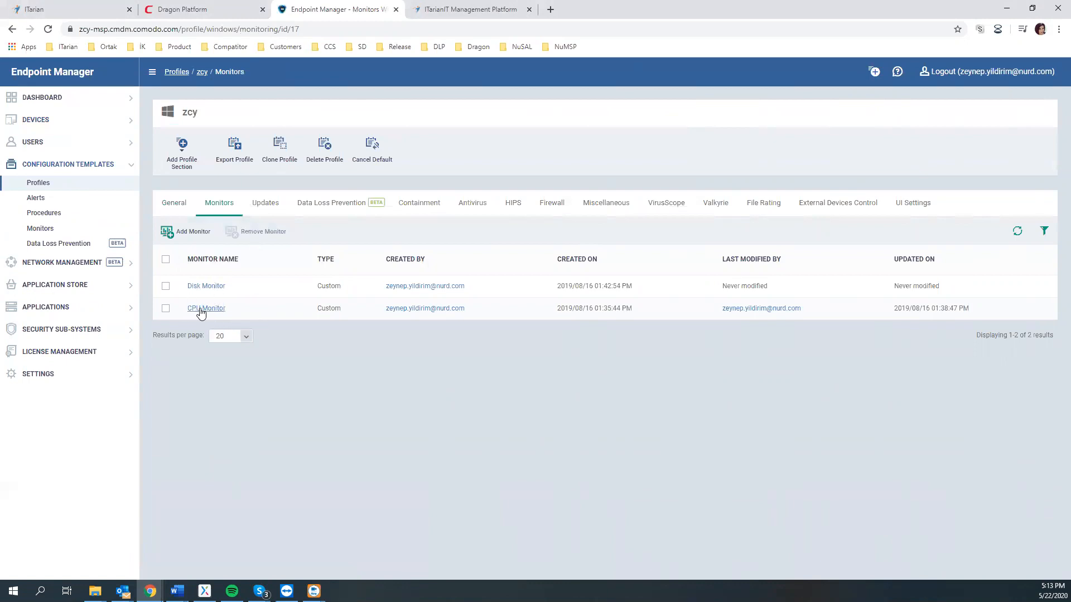
pyautogui.click(207, 309)
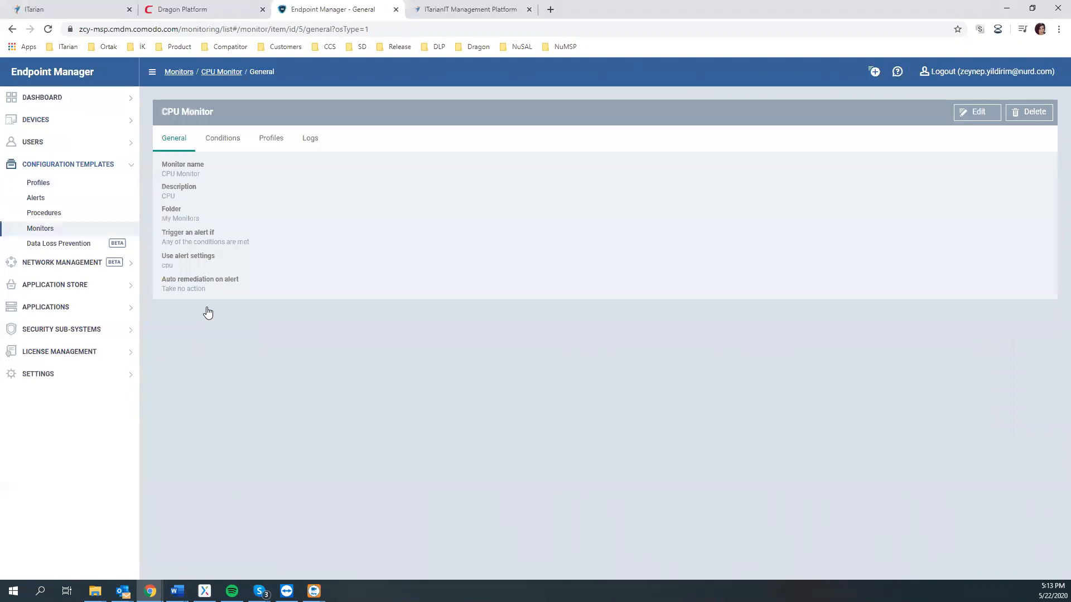
# Add a Performance condition for CPU usage more than 100% during 5 sec to the CPU Monitor, and check its associated profiles.
pyautogui.click(228, 142)
pyautogui.click(974, 117)
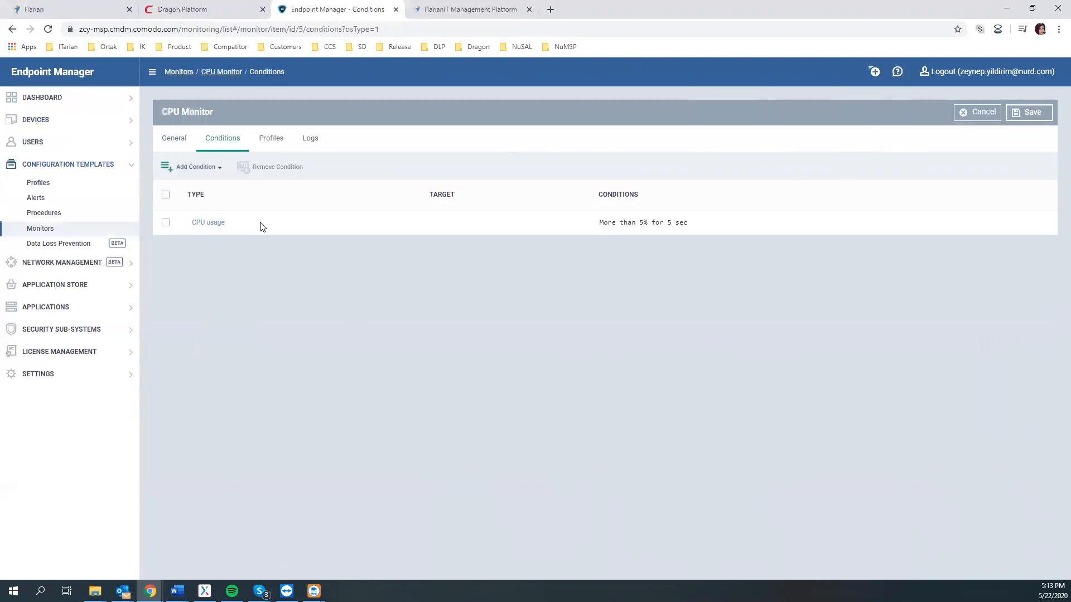
pyautogui.click(205, 178)
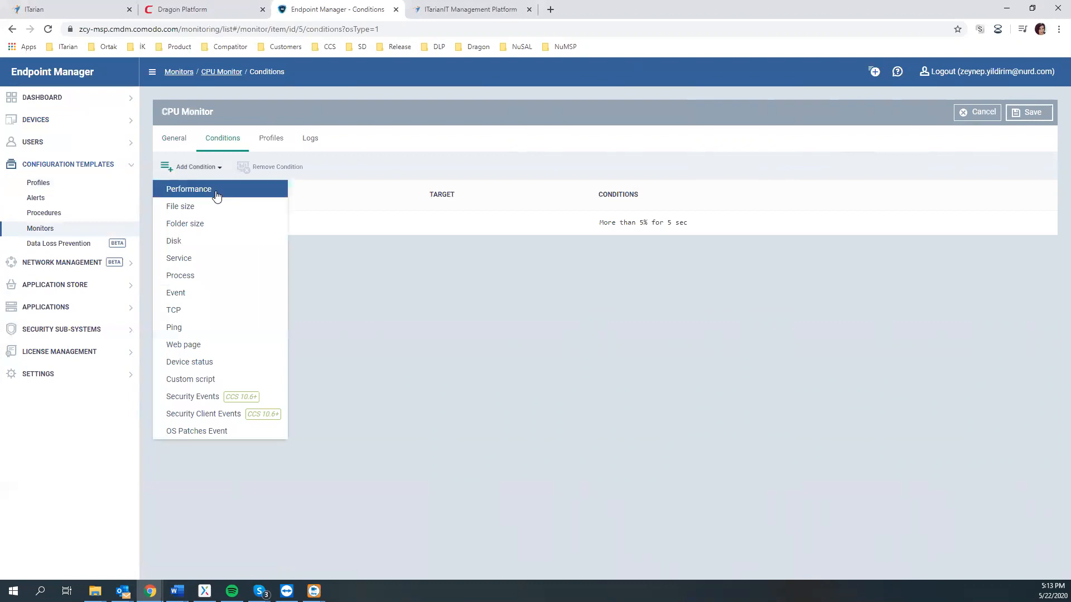
pyautogui.click(215, 191)
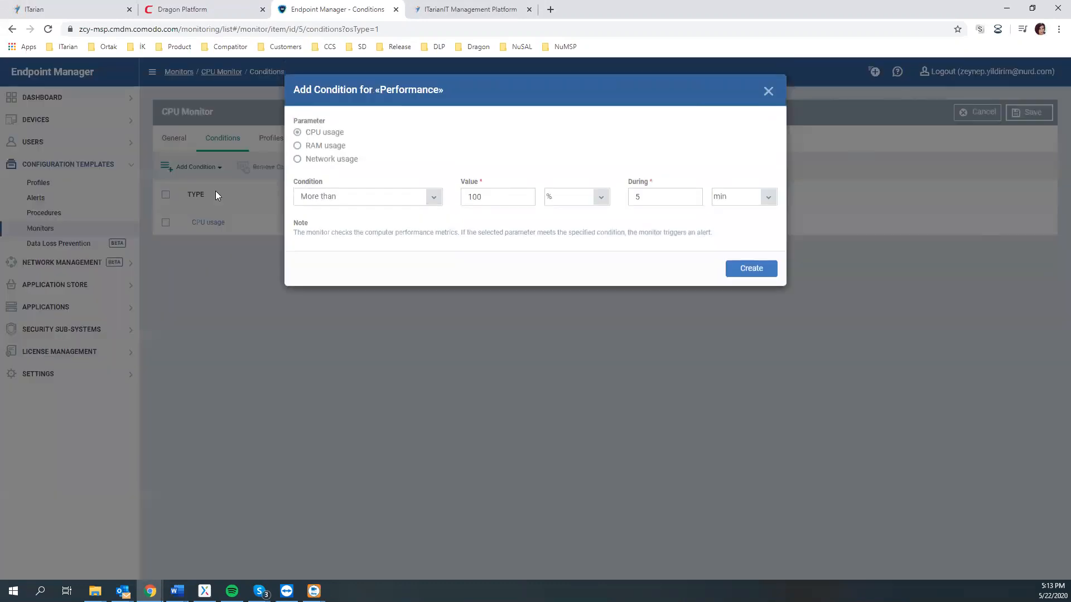
pyautogui.press('space')
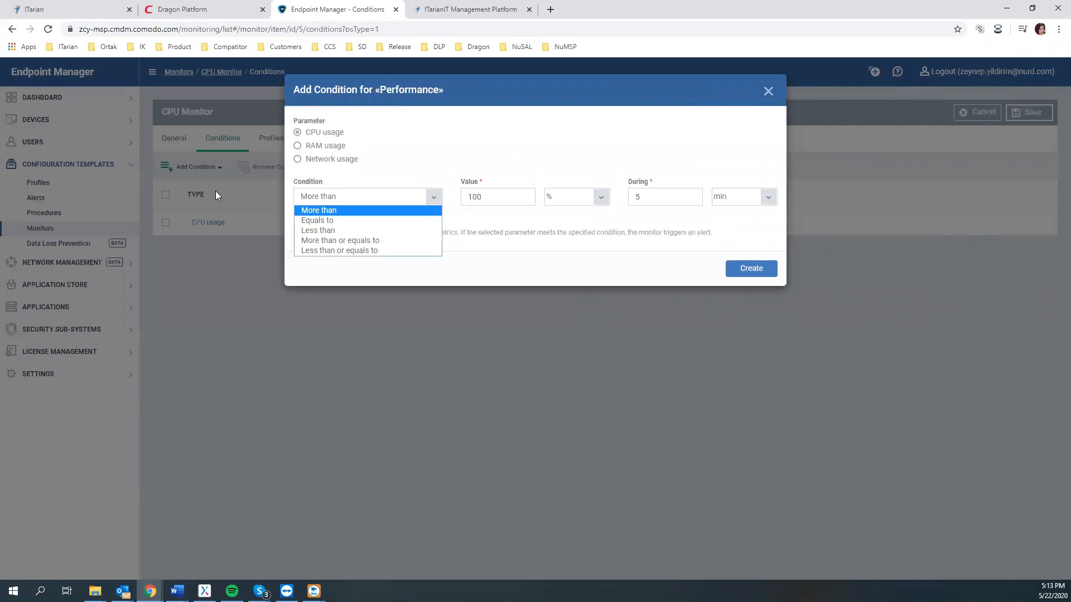
pyautogui.click(512, 197)
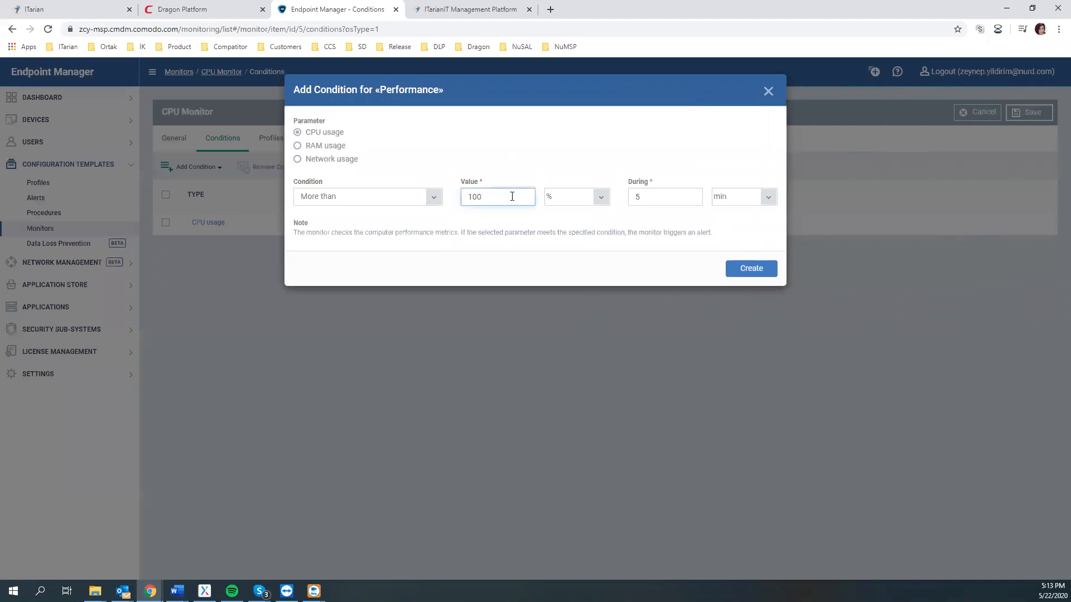
pyautogui.click(729, 198)
pyautogui.click(727, 210)
pyautogui.click(754, 269)
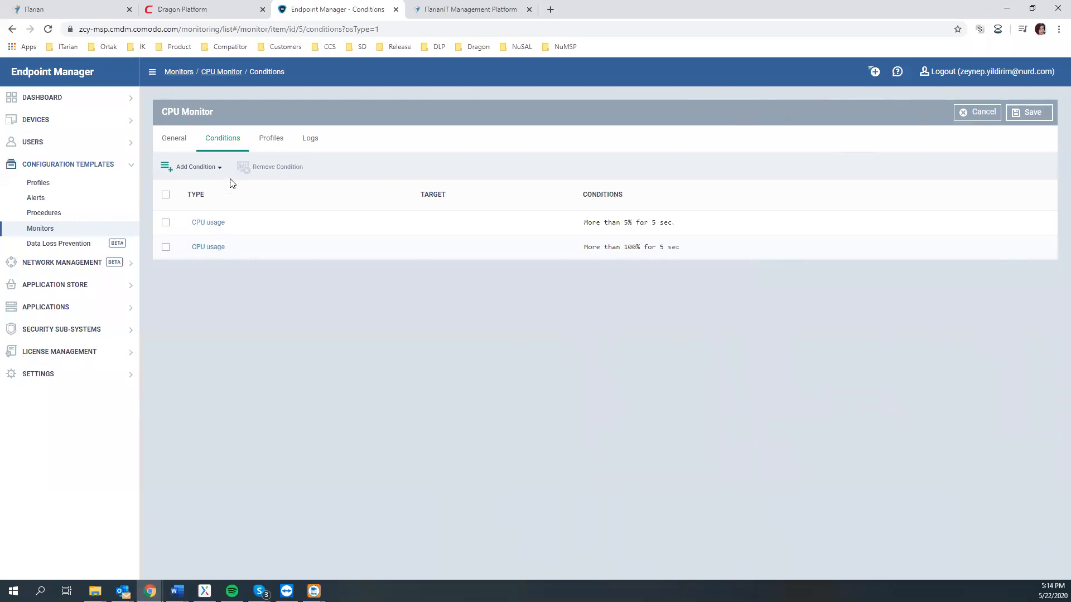
pyautogui.click(262, 151)
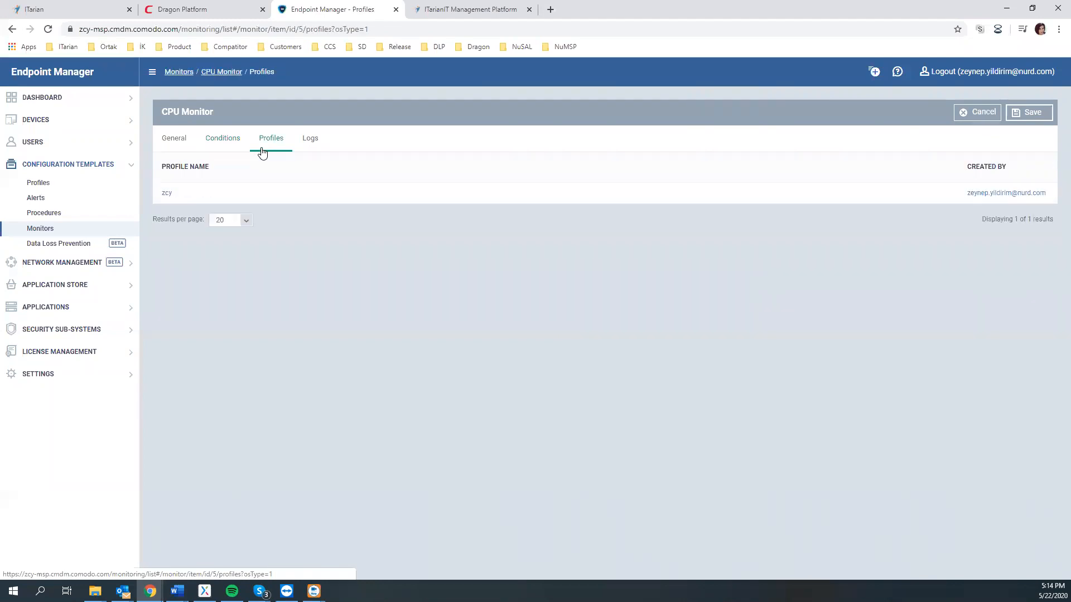
pyautogui.click(235, 143)
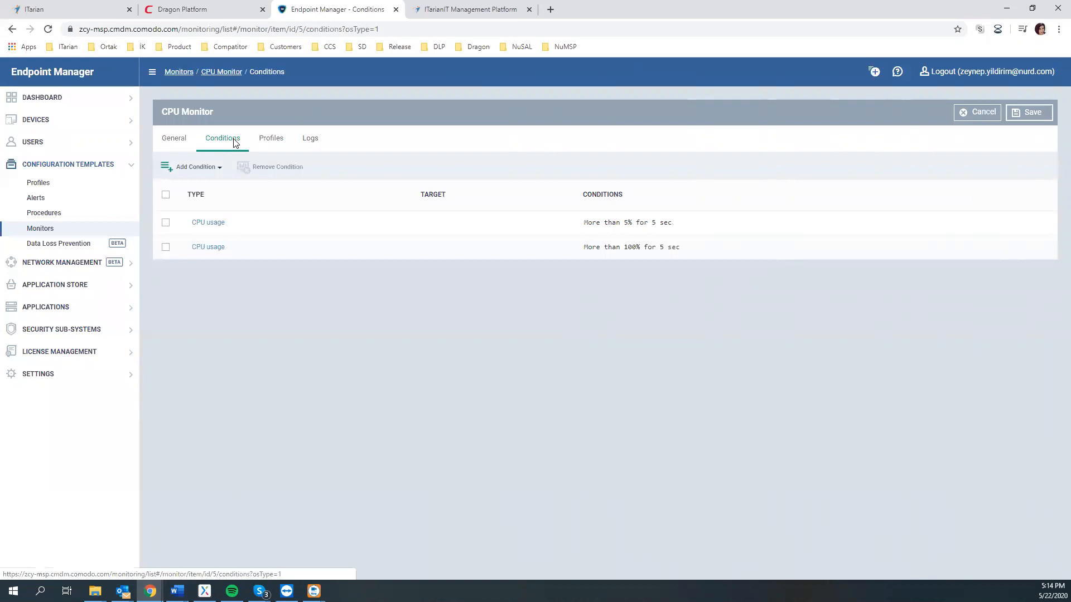
# Open the cpu alert for editing and go to its alert settings for Service Desk ticket creation.
pyautogui.click(40, 202)
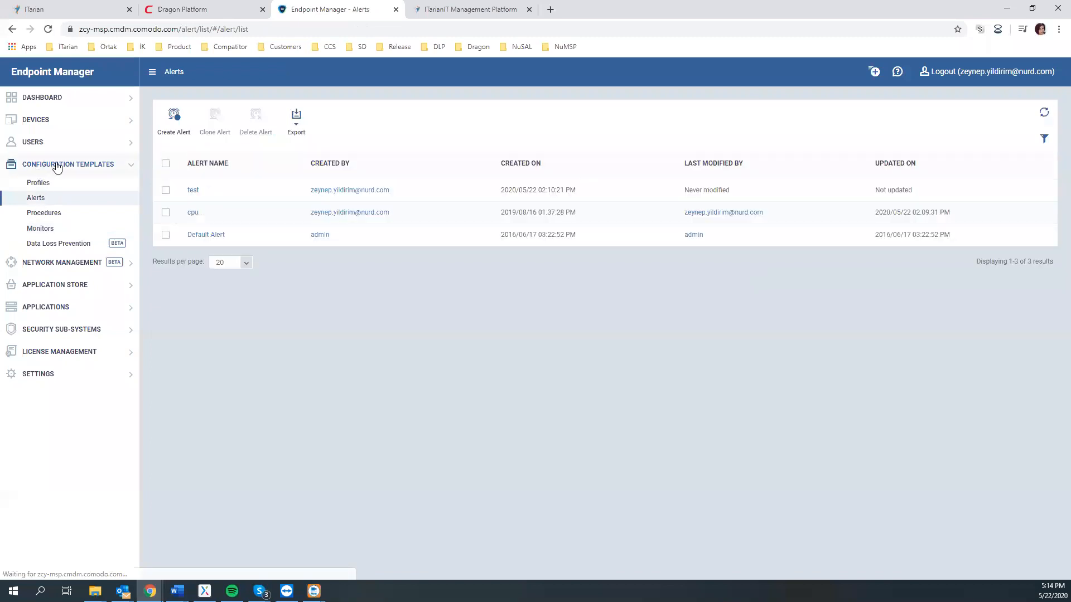
pyautogui.click(194, 214)
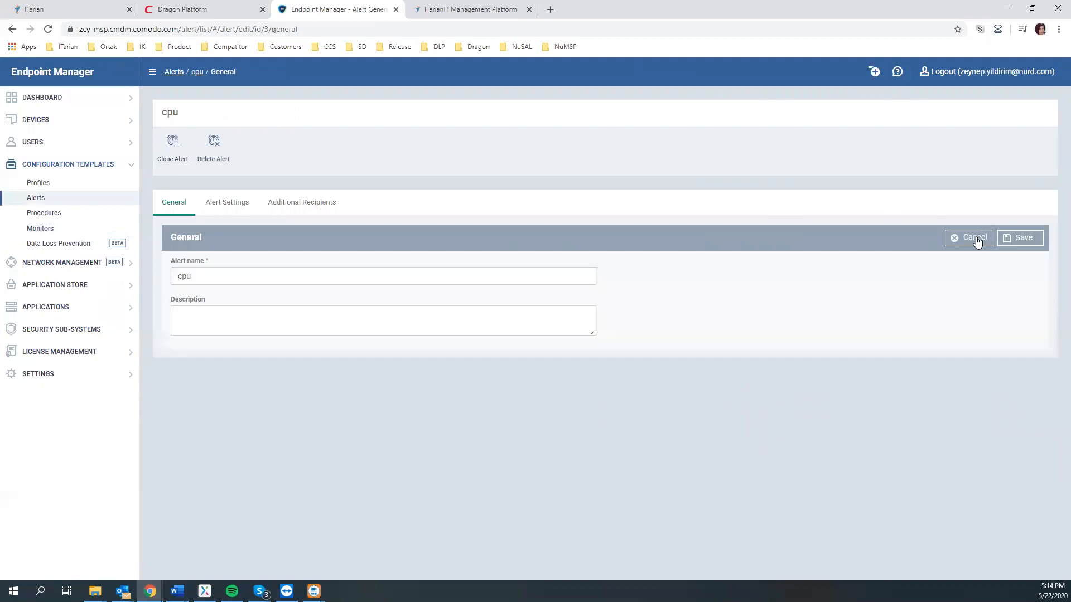
pyautogui.click(208, 276)
pyautogui.click(240, 207)
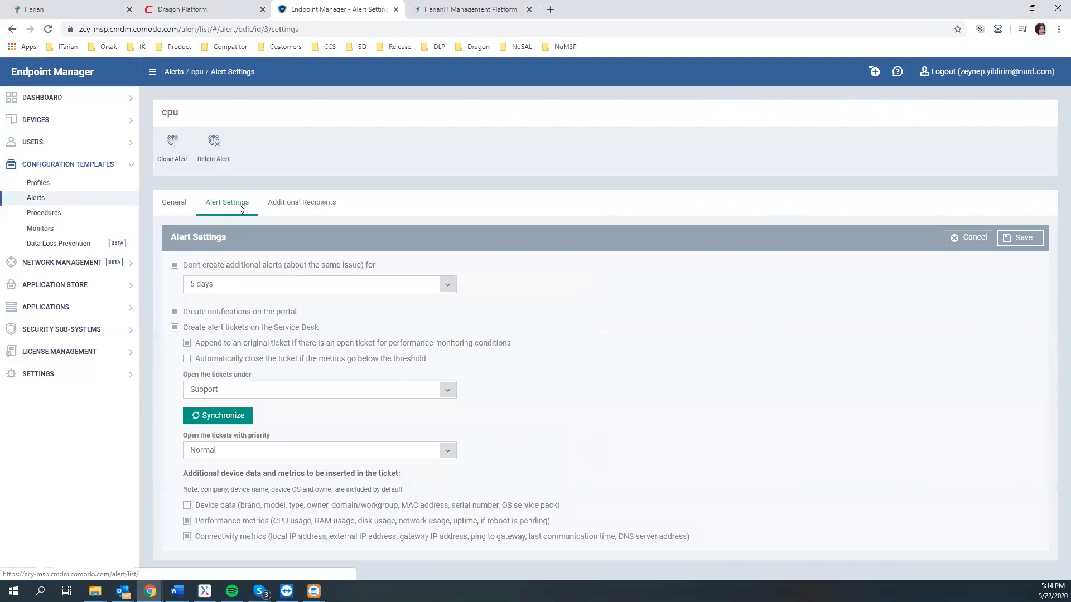
pyautogui.moveTo(202, 332); pyautogui.dragTo(329, 333)
pyautogui.click(329, 334)
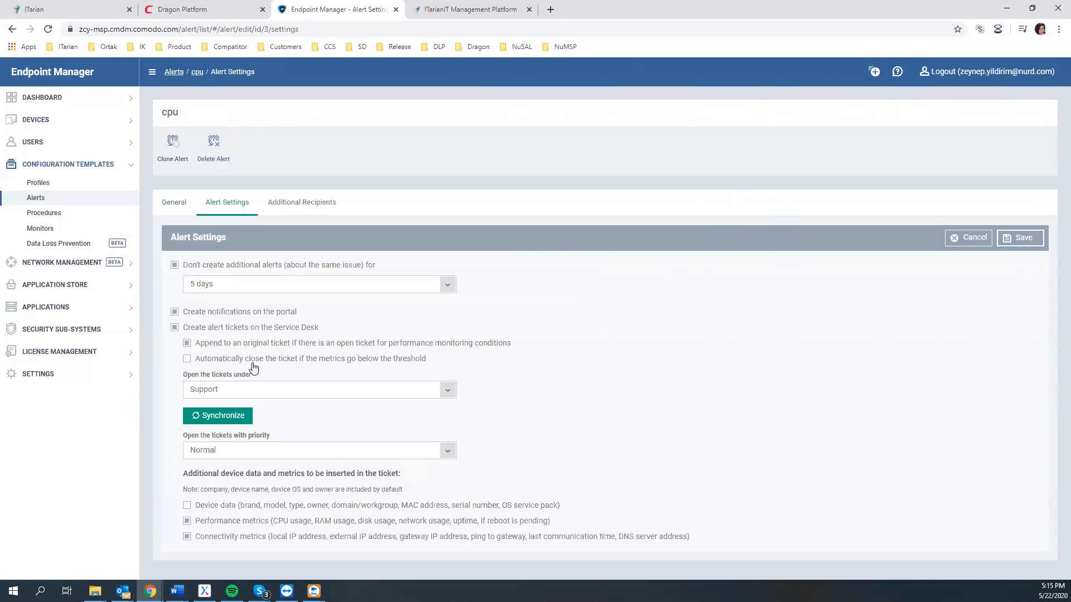
# Examine the choices for where alert tickets are opened, keeping Support, and the available ticket priorities.
pyautogui.click(378, 397)
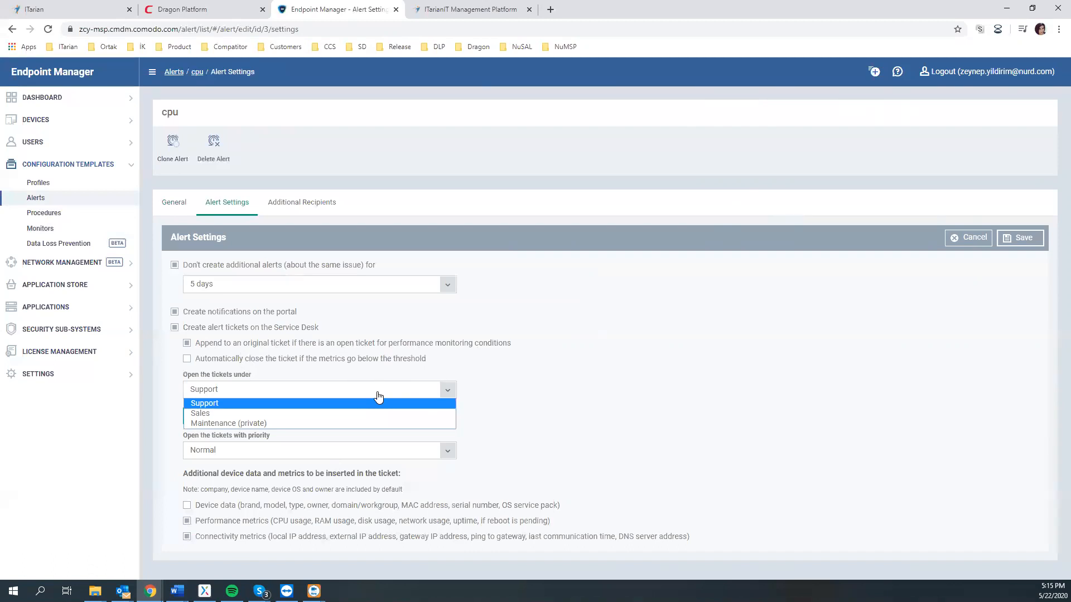
pyautogui.click(313, 403)
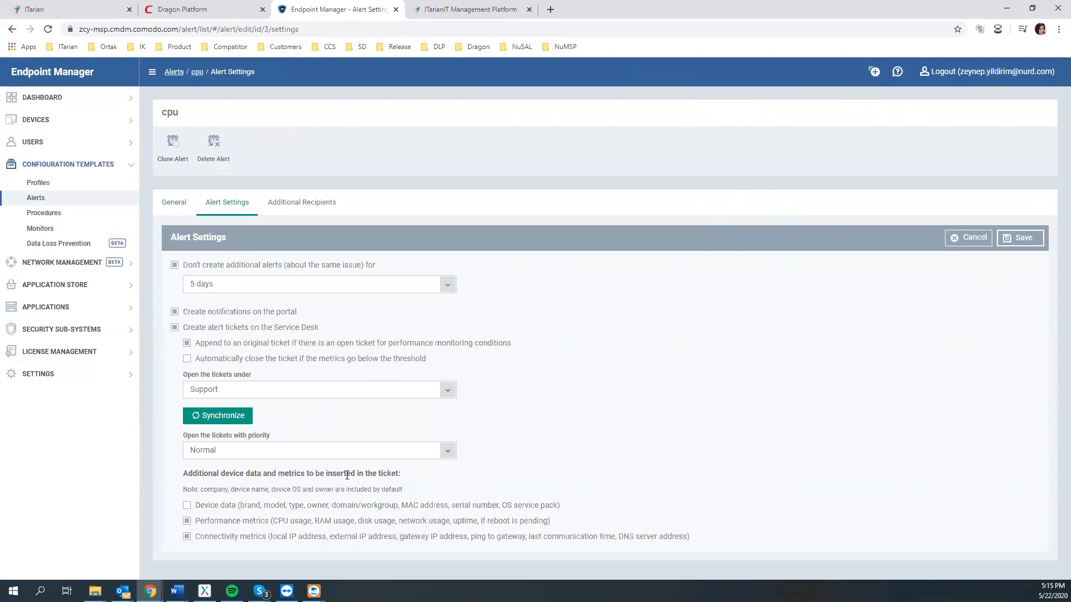
pyautogui.click(368, 450)
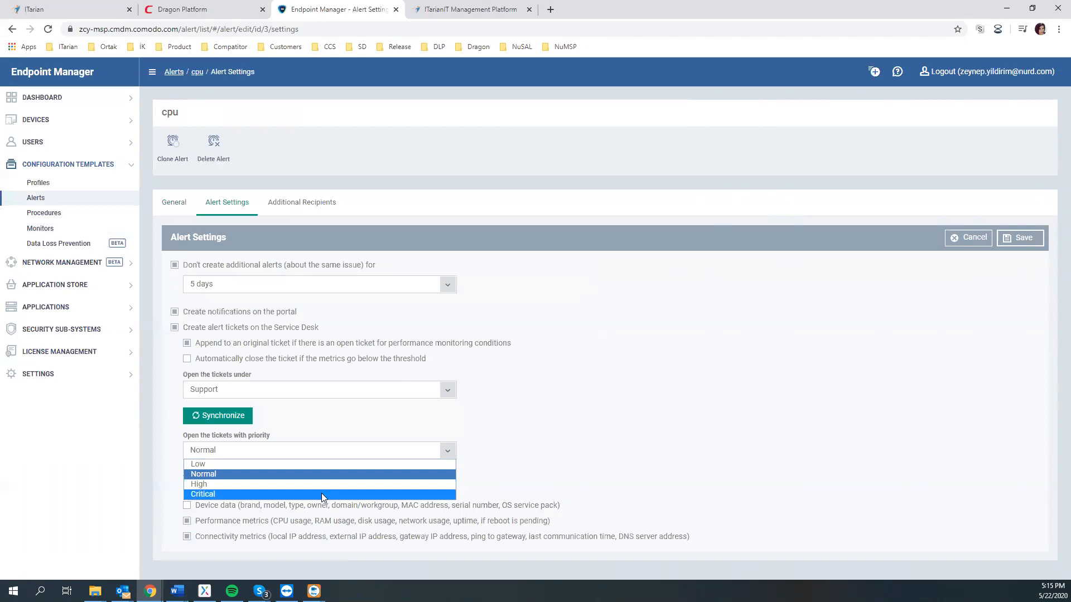
pyautogui.click(561, 434)
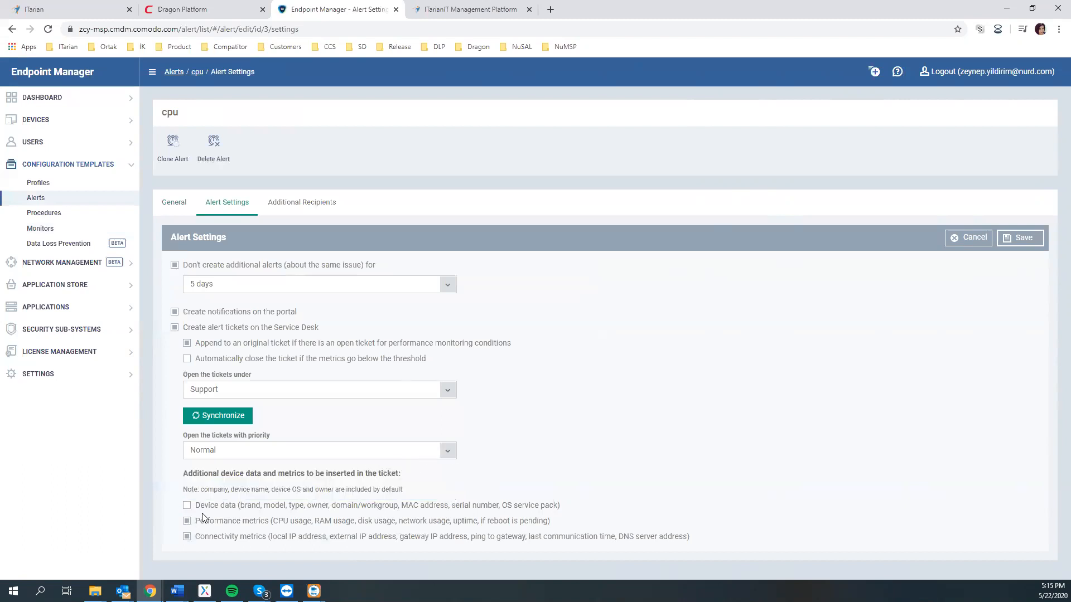
# Include device data in the tickets created by the cpu alert and save the alert settings.
pyautogui.moveTo(197, 475); pyautogui.dragTo(410, 481)
pyautogui.click(410, 480)
pyautogui.click(187, 508)
pyautogui.click(1009, 241)
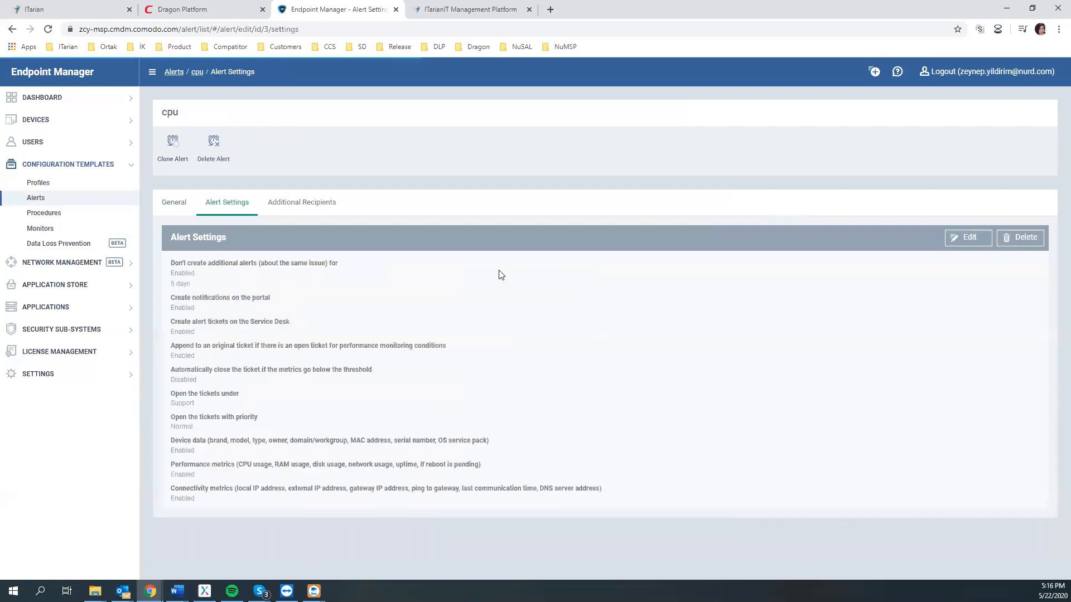
# Open the cpu alert's additional recipients for editing and examine the consecutive-alert options for sending emails.
pyautogui.click(969, 241)
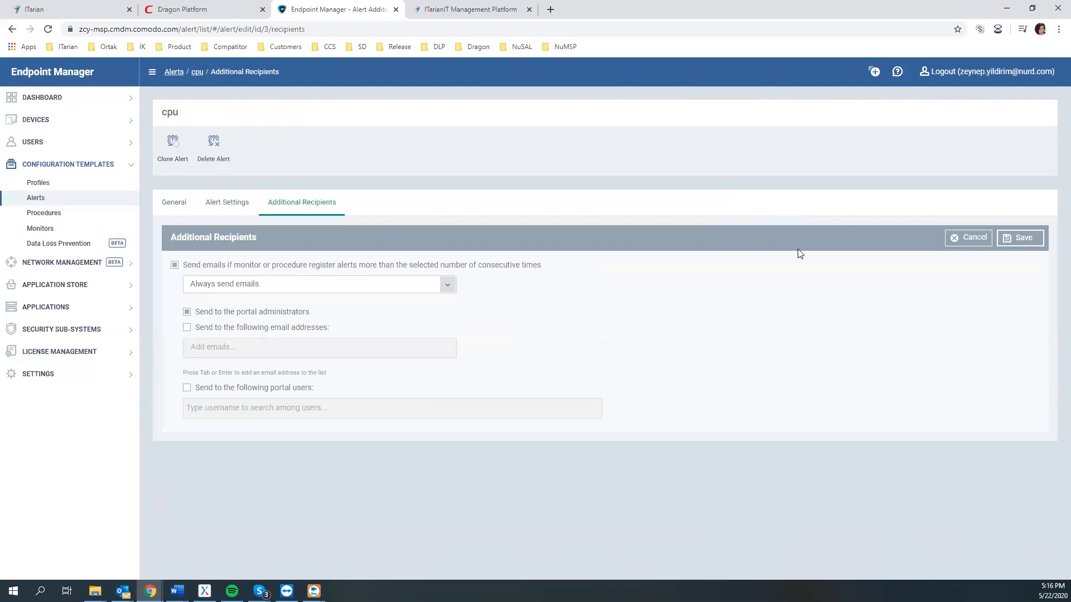
pyautogui.press('space')
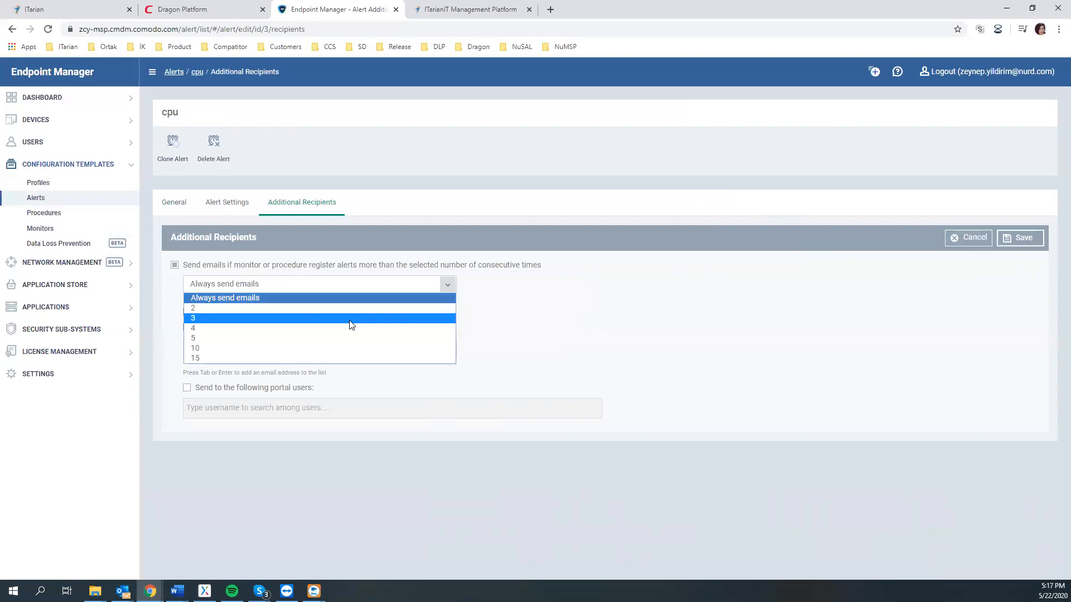
pyautogui.click(568, 327)
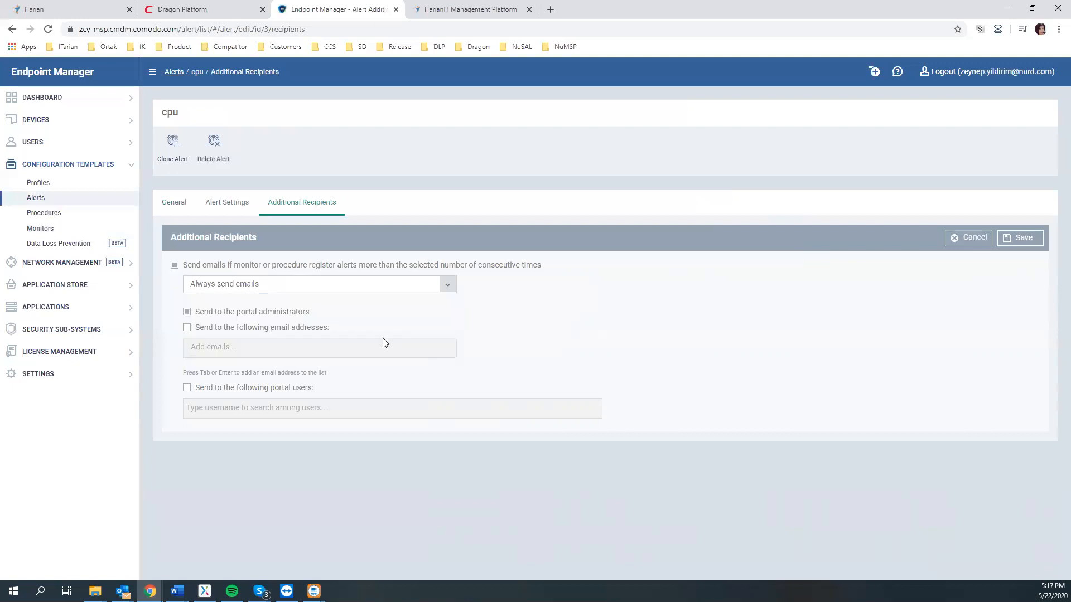
# Enable sending alerts to specific email addresses and portal users, search for a portal user by name, and return to the general settings.
pyautogui.click(204, 330)
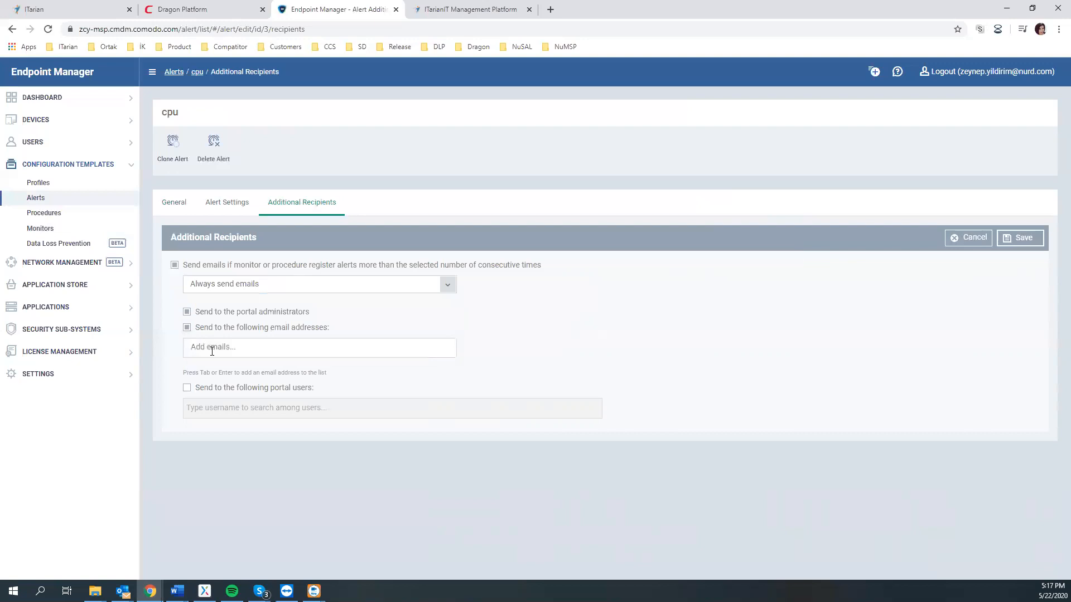
pyautogui.click(218, 390)
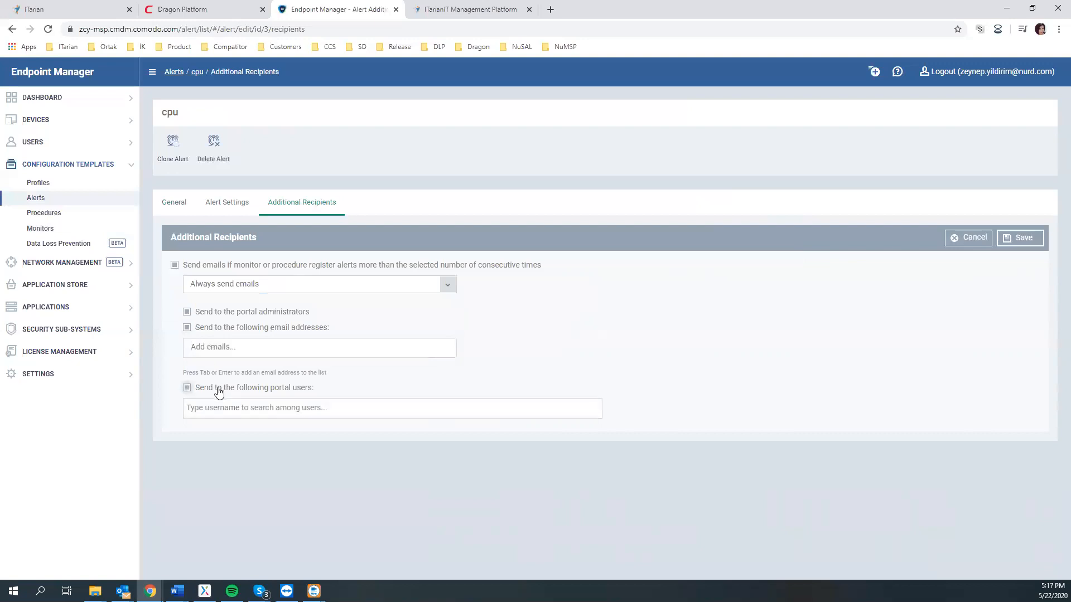
pyautogui.click(279, 409)
pyautogui.write('zey')
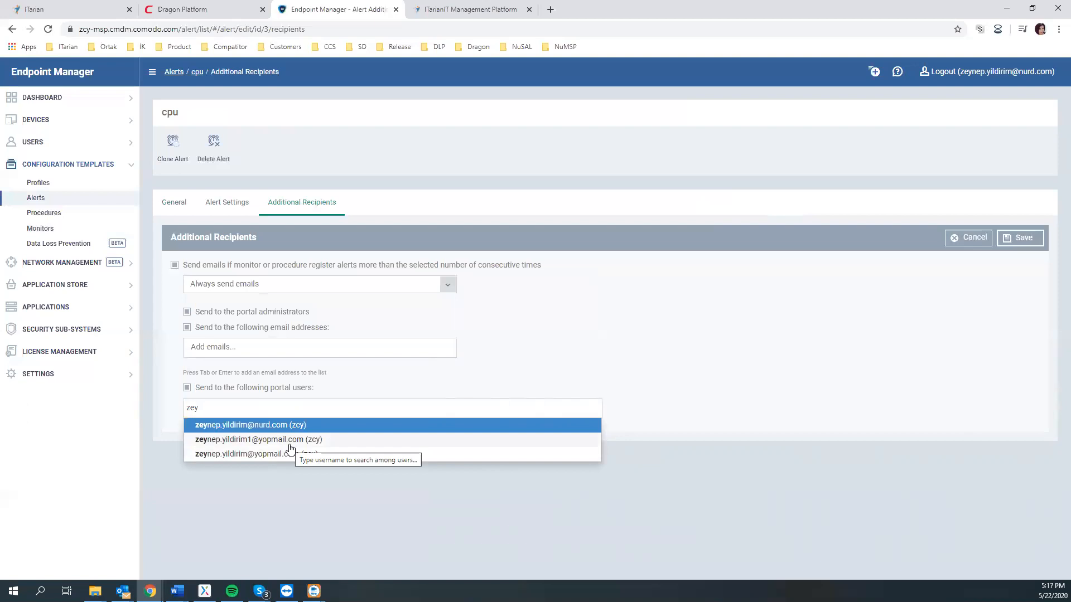
pyautogui.click(636, 317)
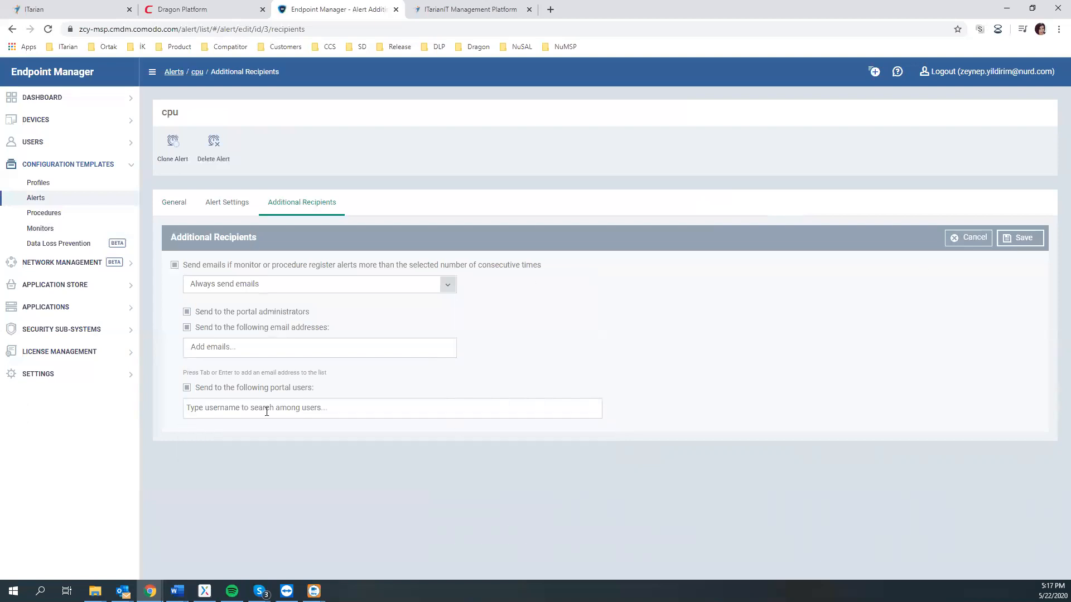
pyautogui.click(245, 211)
pyautogui.click(174, 201)
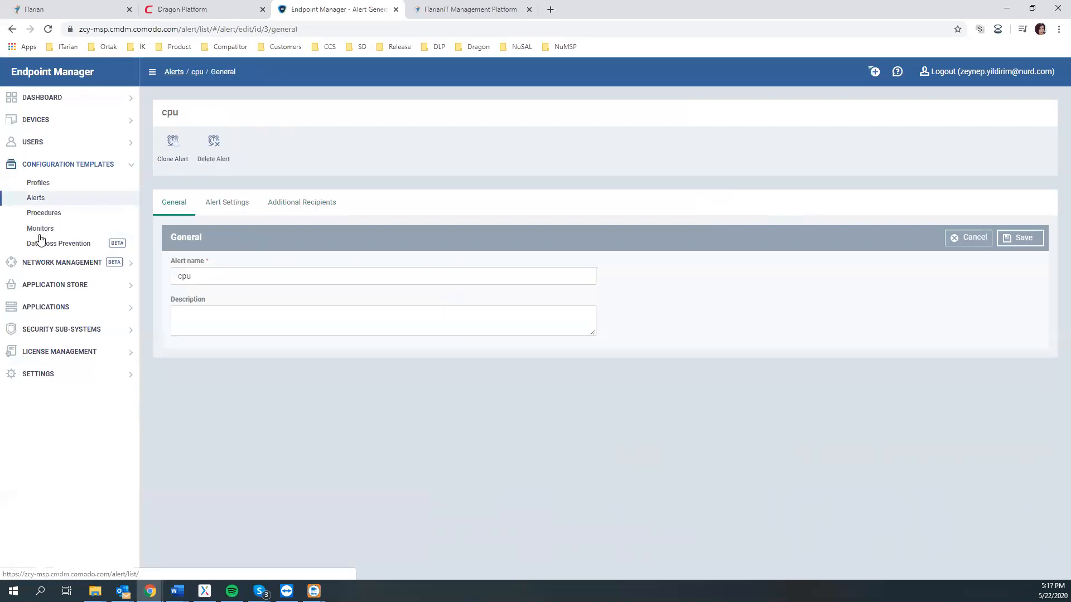
# Open the CPU Monitor from the monitors list for editing and inspect the alert settings it uses.
pyautogui.click(32, 233)
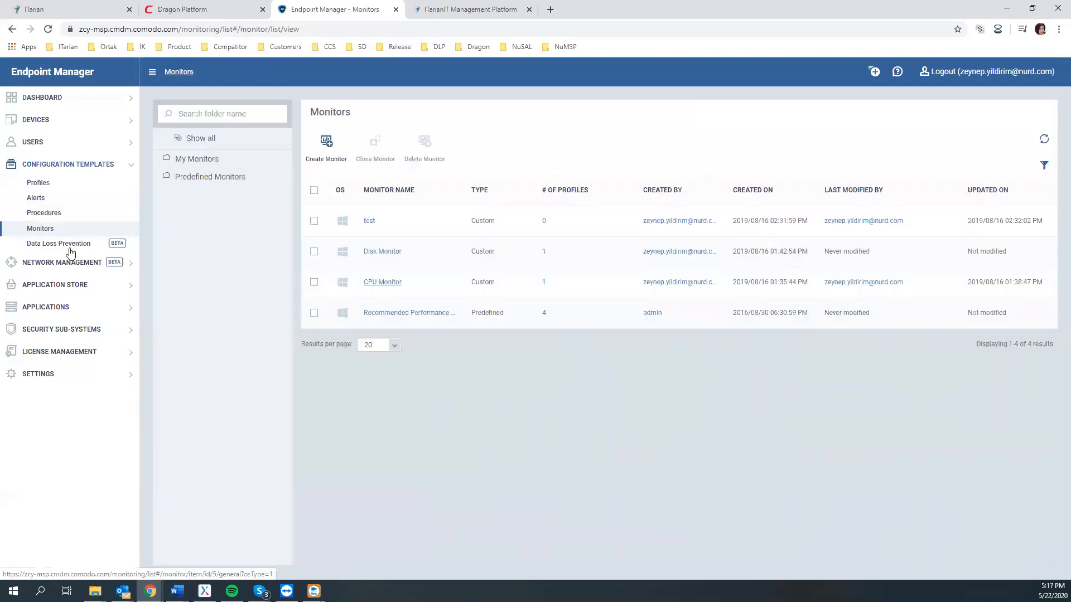
pyautogui.click(383, 282)
pyautogui.click(977, 113)
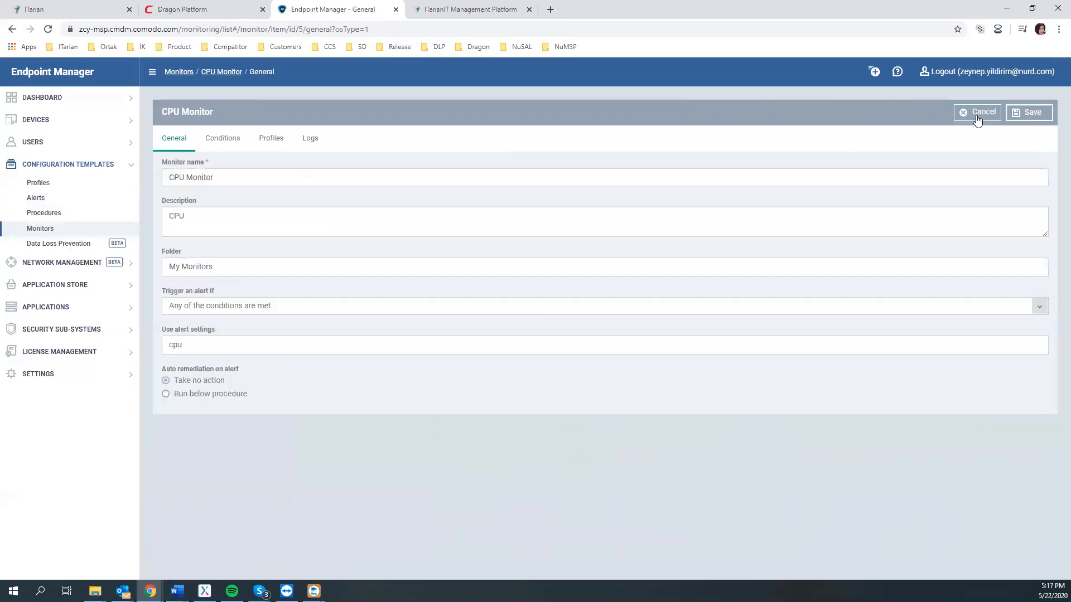
pyautogui.moveTo(275, 350); pyautogui.dragTo(150, 352)
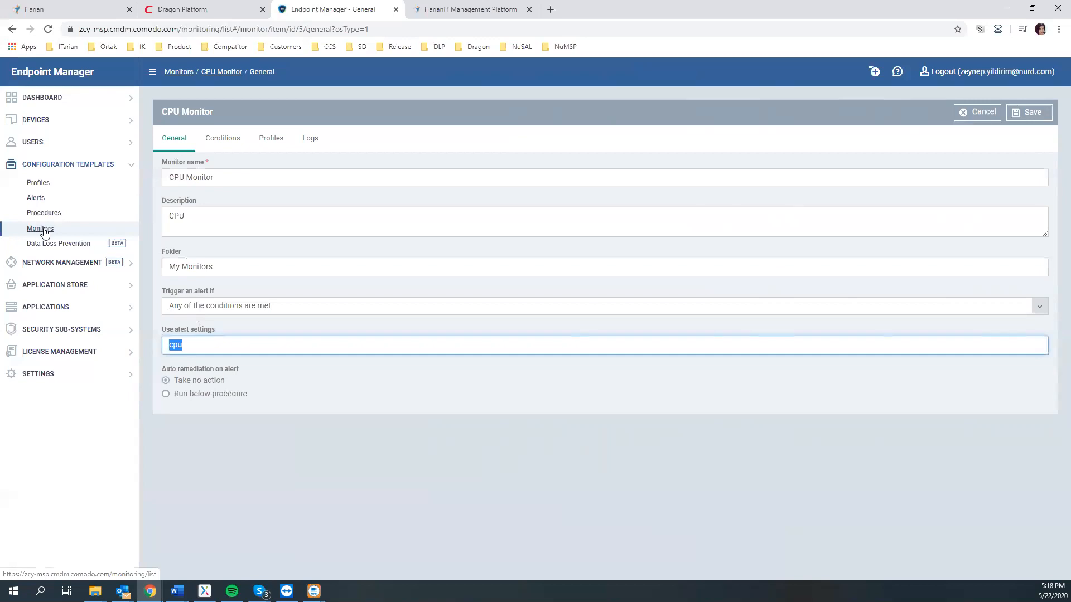
# Search the available alerts for "tes", and set the CPU Monitor's alert settings to cpu instead.
pyautogui.click(239, 344)
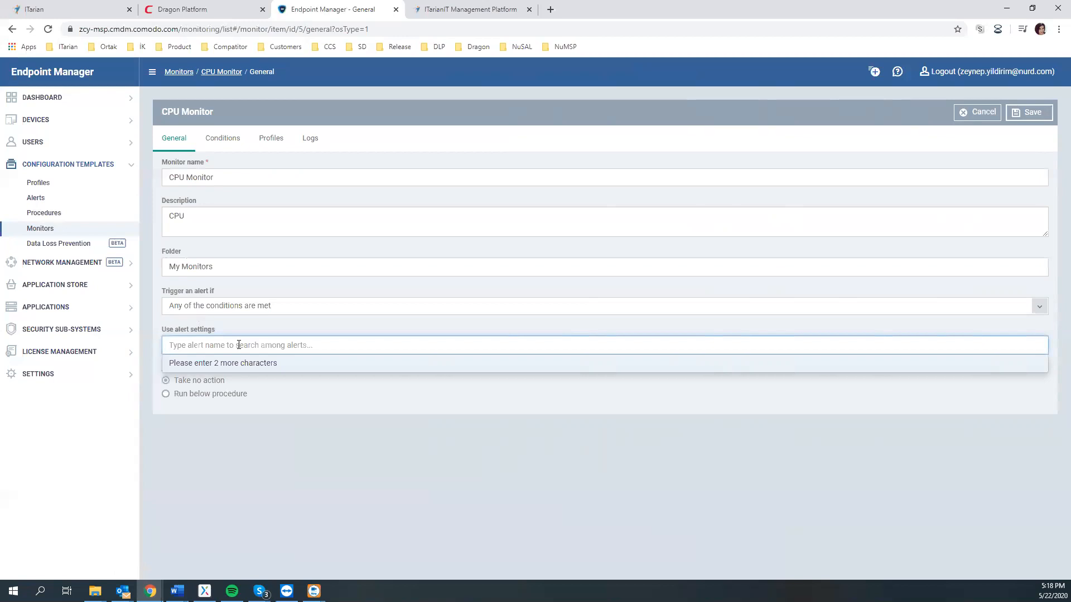
pyautogui.write('tes')
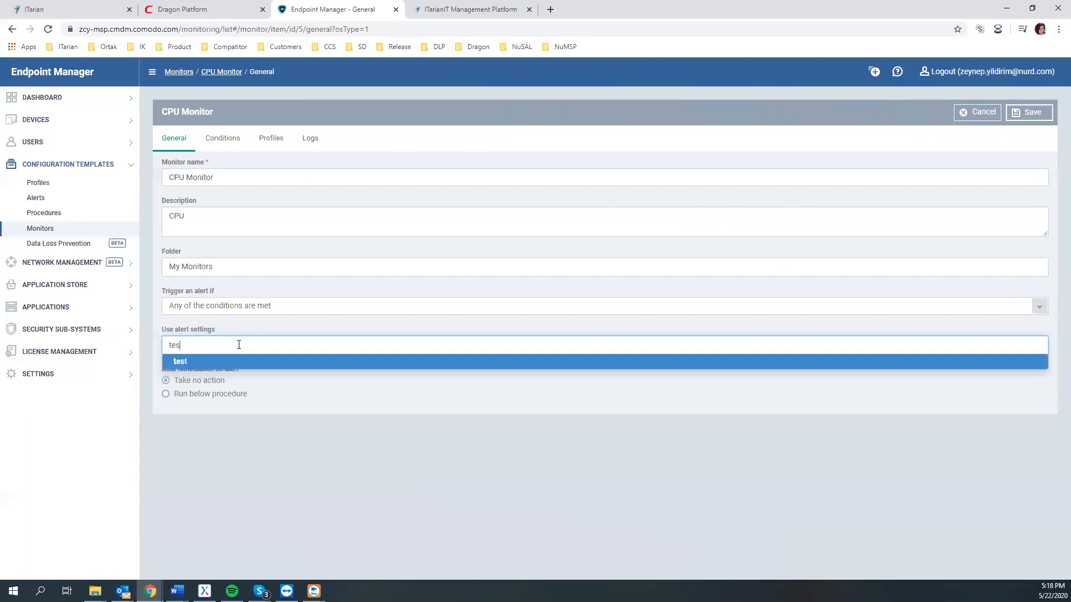
pyautogui.press('BackSpace')
pyautogui.press('BackSpace')
pyautogui.press('BackSpace')
pyautogui.write('cpu')
pyautogui.press('Return')
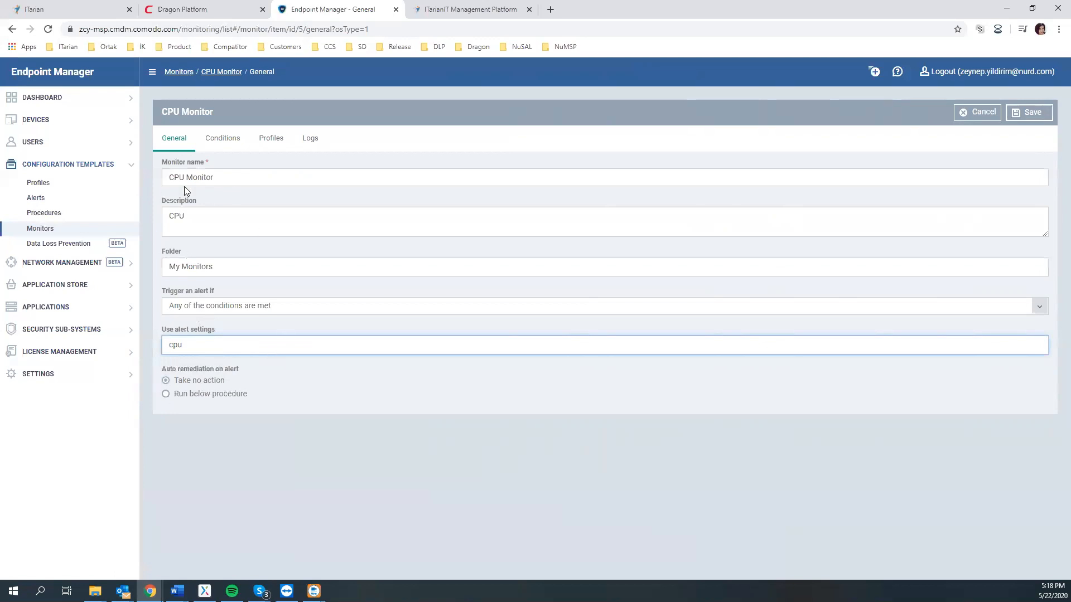
# Review the CPU Monitor's conditions and the profiles that use it, and save the monitor.
pyautogui.click(218, 144)
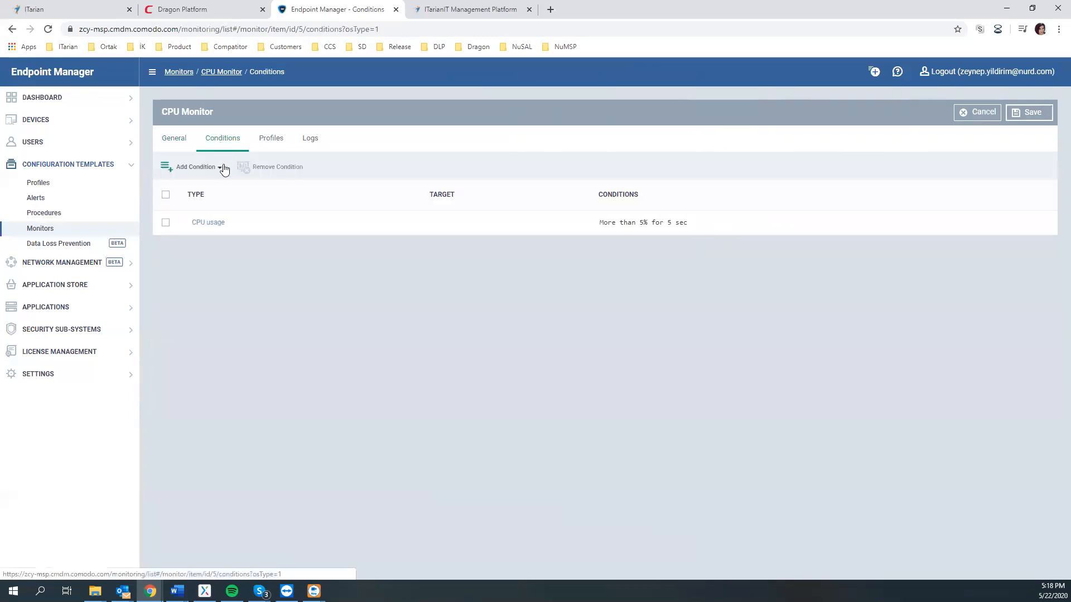
pyautogui.click(263, 145)
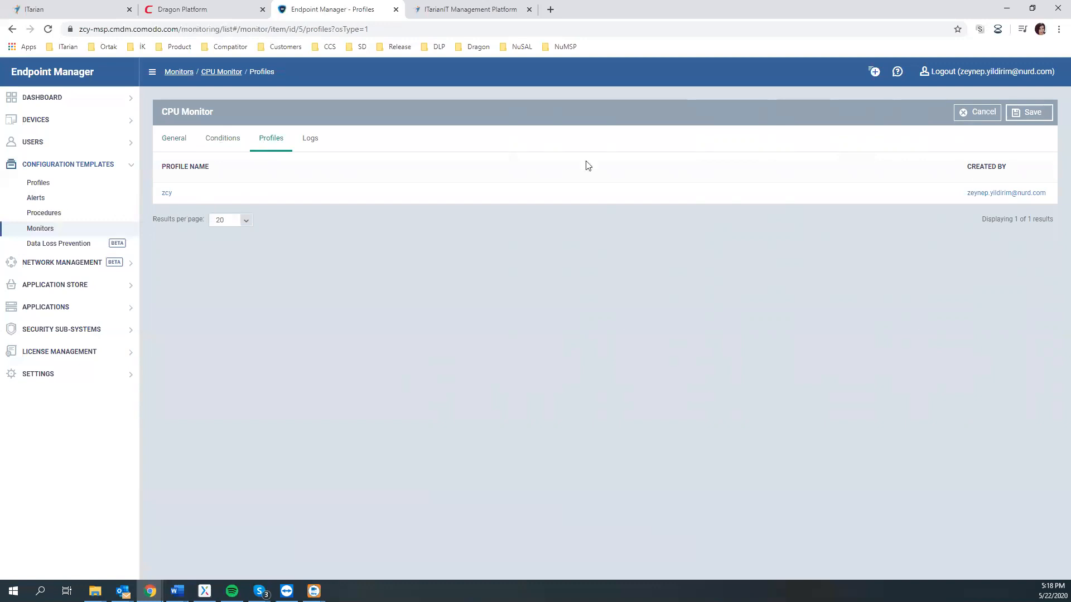
pyautogui.click(1045, 113)
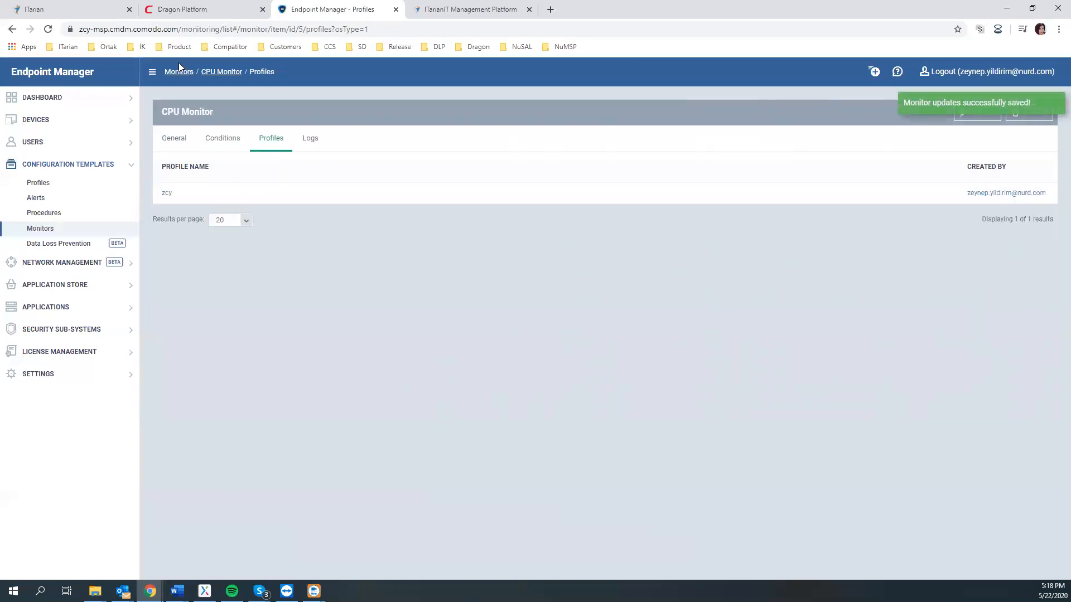
# Switch to the Dragon Platform Service Desk, open the most recently updated CPU Monitor ticket and show all its threads.
pyautogui.click(216, 8)
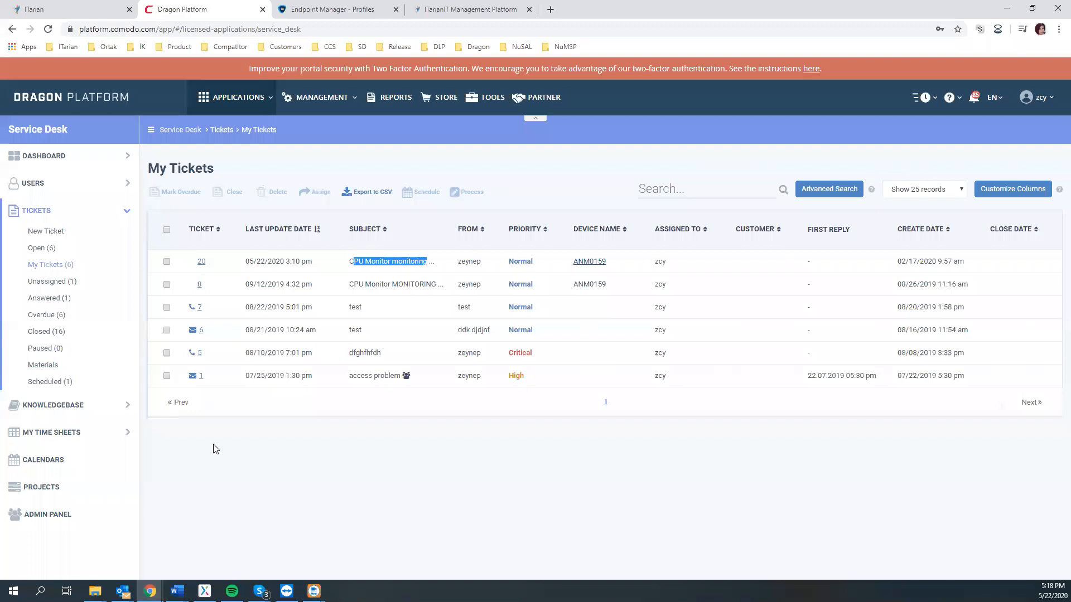
pyautogui.click(400, 312)
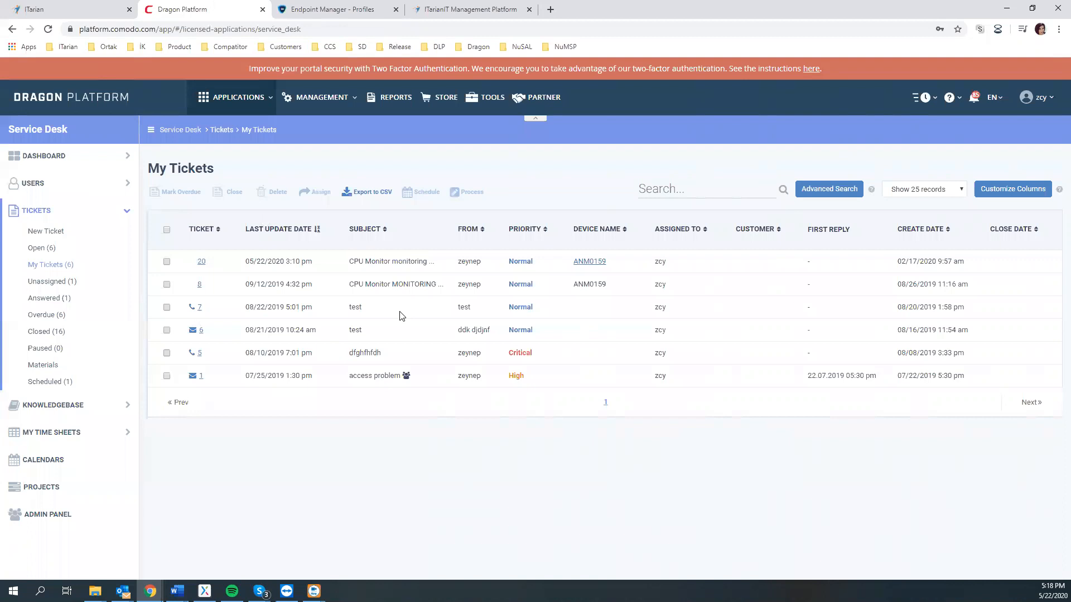
pyautogui.click(201, 262)
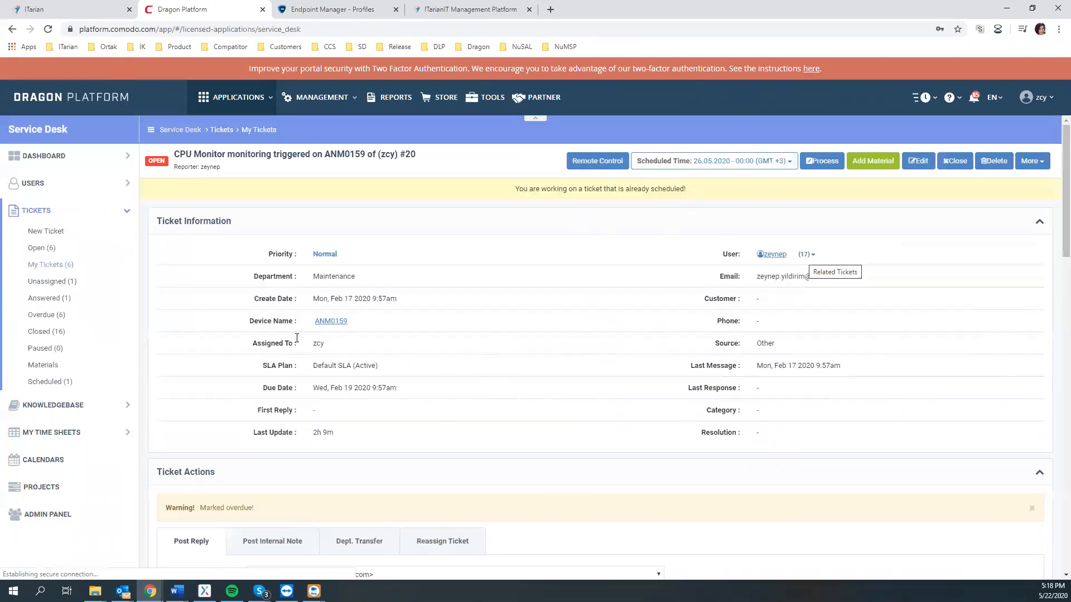
pyautogui.scroll(-15, 483, 361)
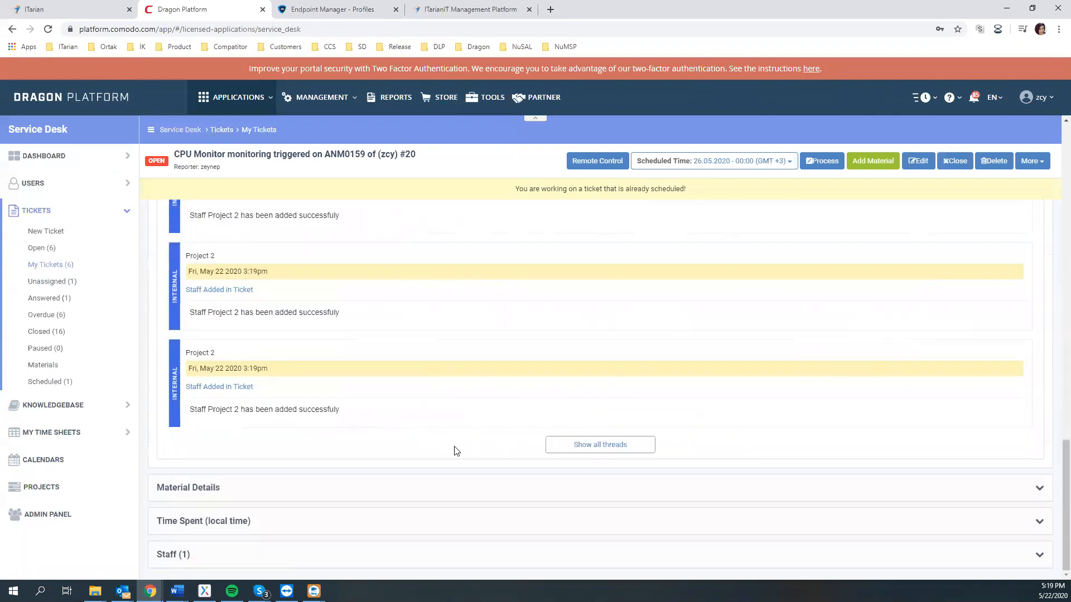
pyautogui.click(570, 444)
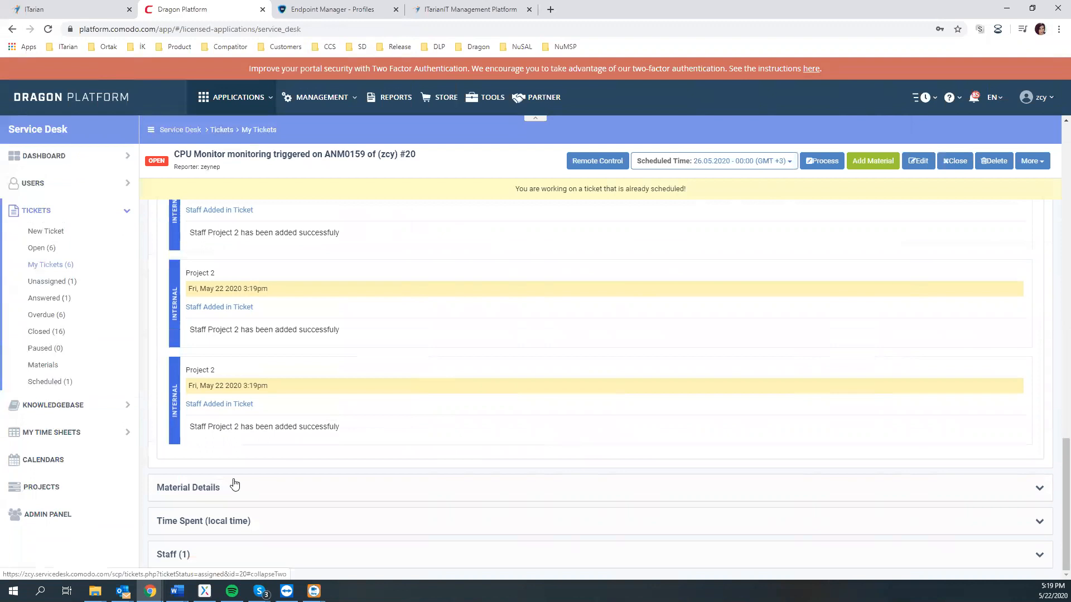
# Examine the ticket's original monitoring message with its device data and the repeated CPU threshold entries.
pyautogui.scroll(-15, 311, 380)
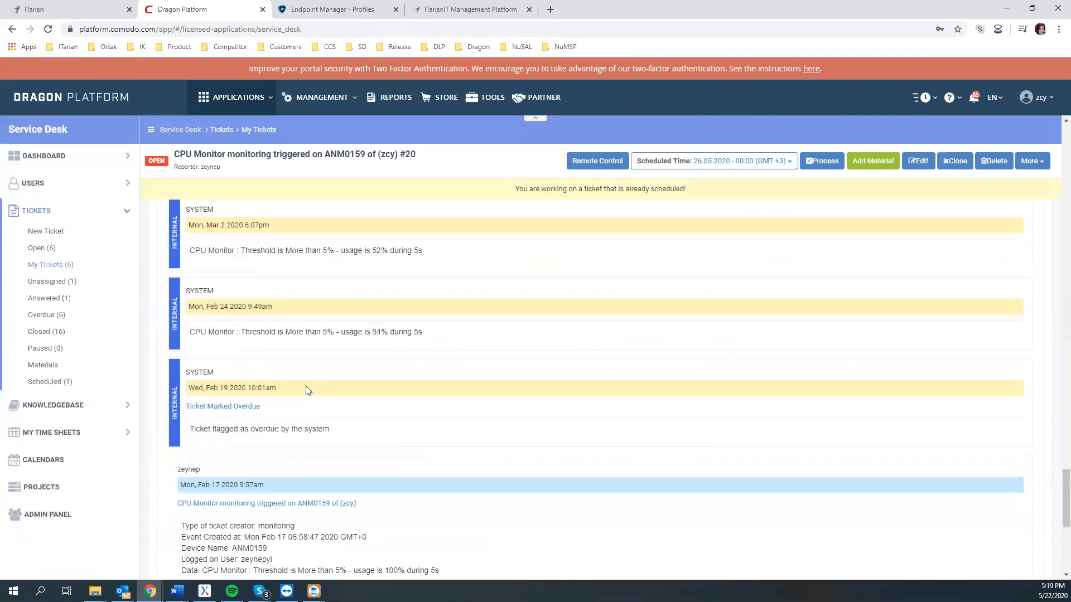
pyautogui.moveTo(182, 280); pyautogui.dragTo(356, 281)
pyautogui.click(260, 282)
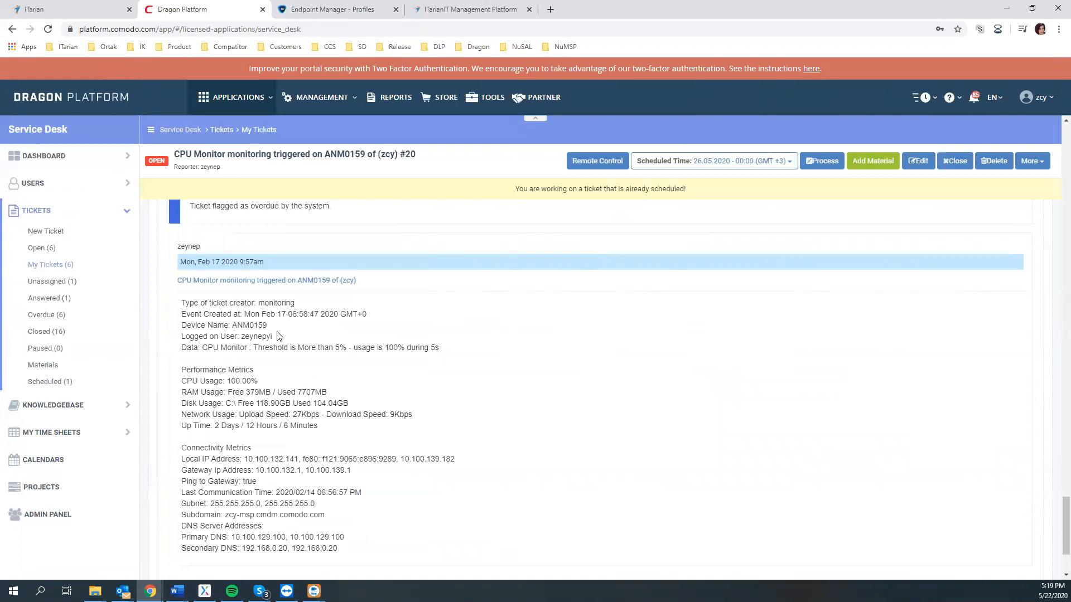
pyautogui.scroll(6, 329, 446)
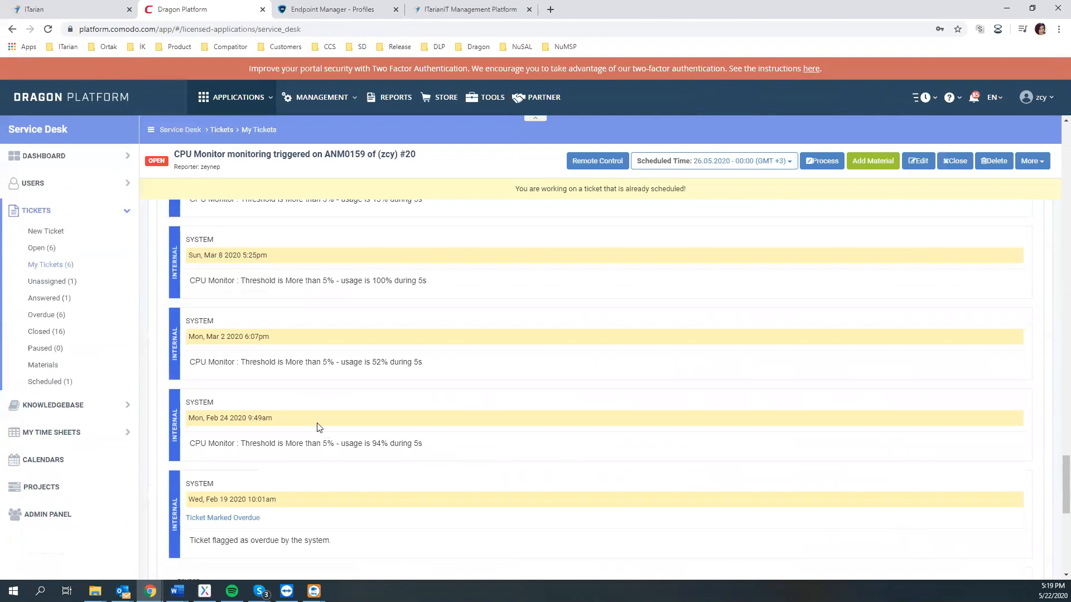
pyautogui.scroll(3, 317, 425)
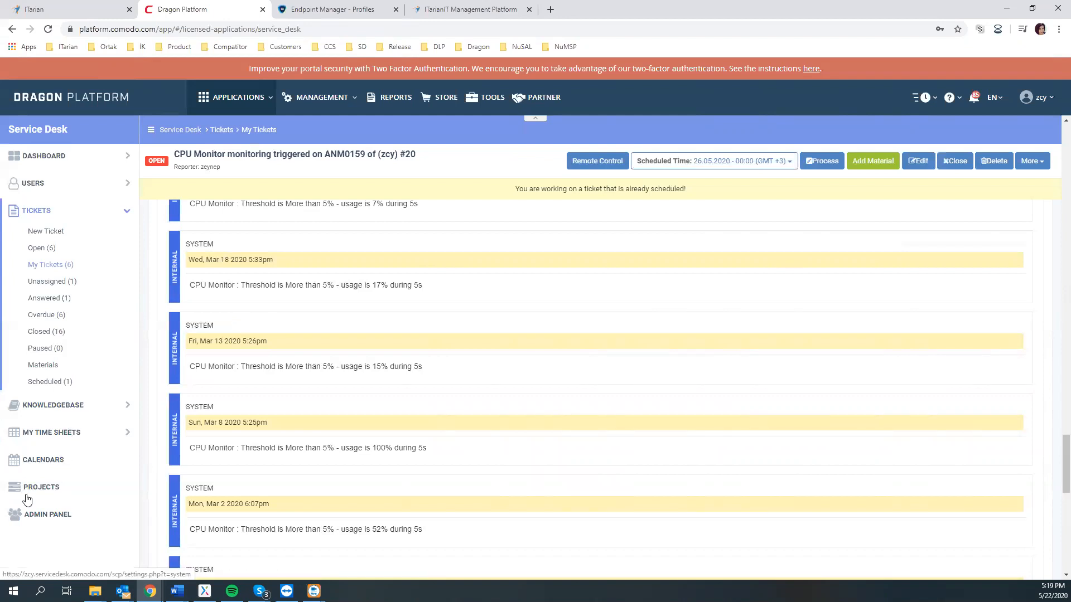
# Open the Service Desk administration's system settings and copy the Helpdesk URL.
pyautogui.click(44, 519)
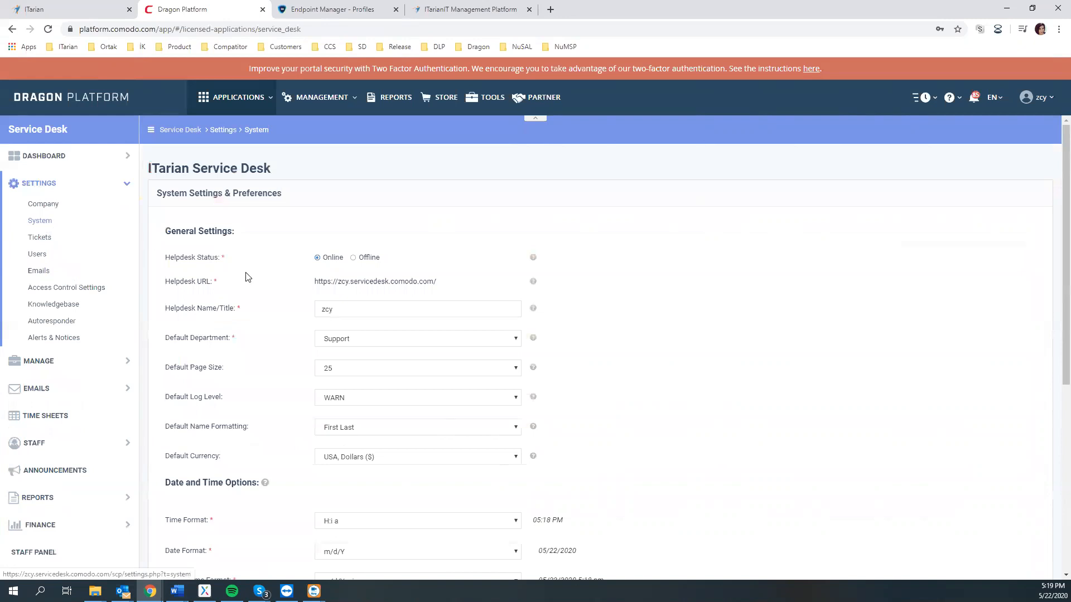
pyautogui.moveTo(218, 283); pyautogui.dragTo(166, 287)
pyautogui.moveTo(439, 283); pyautogui.dragTo(315, 283)
pyautogui.hotkey('ctrl', 'c')
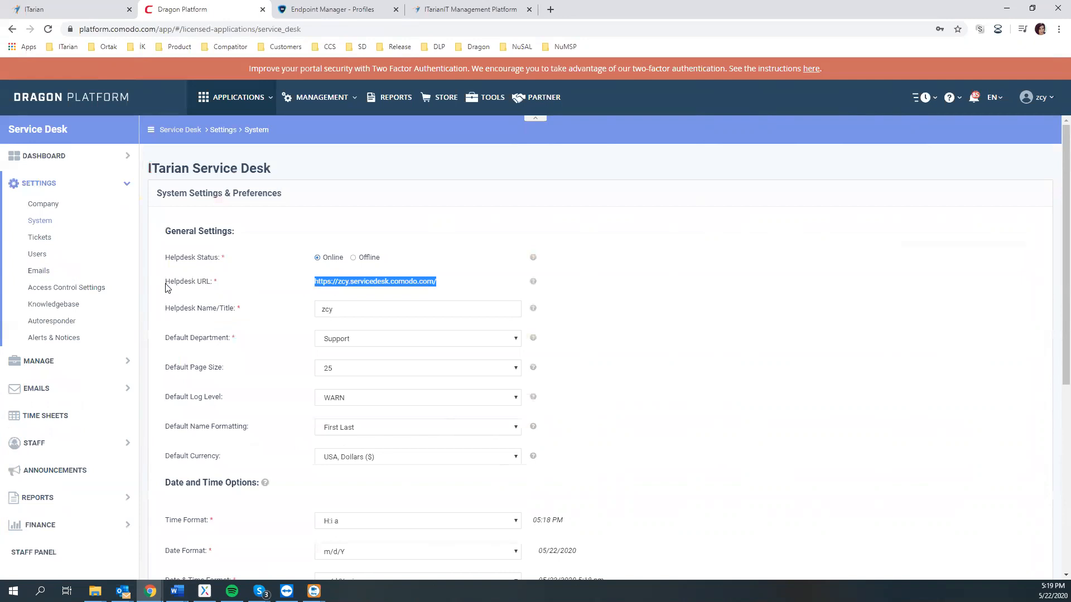
# Load the copied Helpdesk URL in a new browser tab and start a new ticket in the Support Center.
pyautogui.click(550, 9)
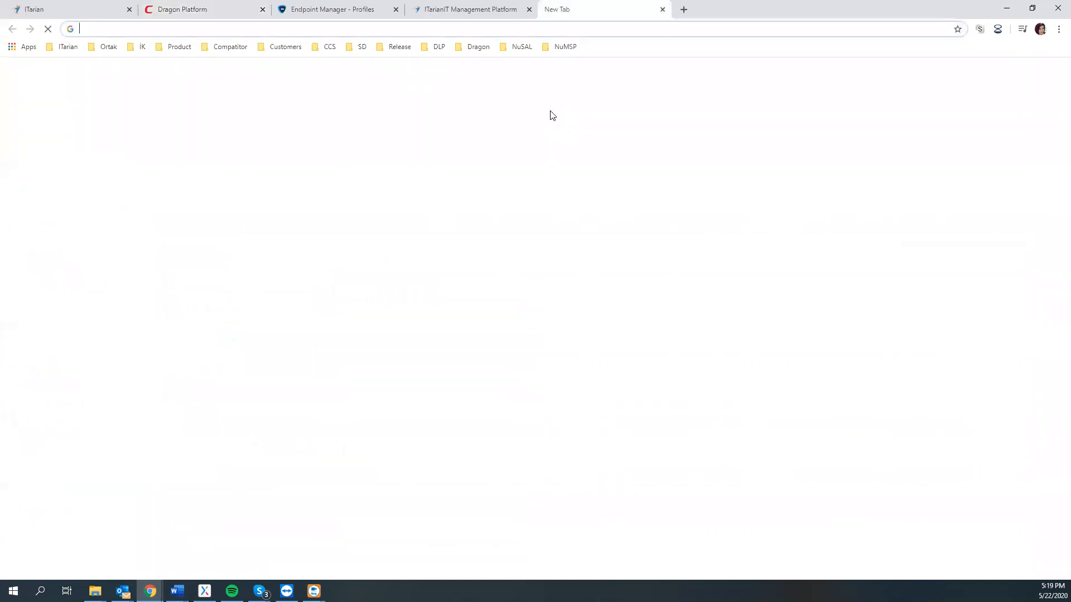
pyautogui.hotkey('ctrl', 'v')
pyautogui.press('Return')
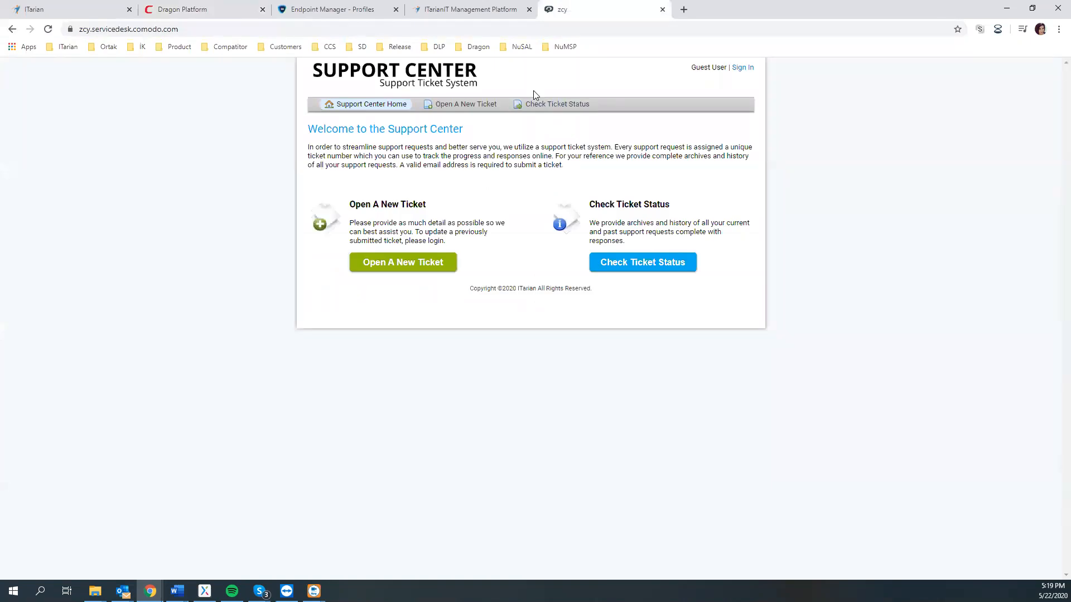
pyautogui.click(403, 262)
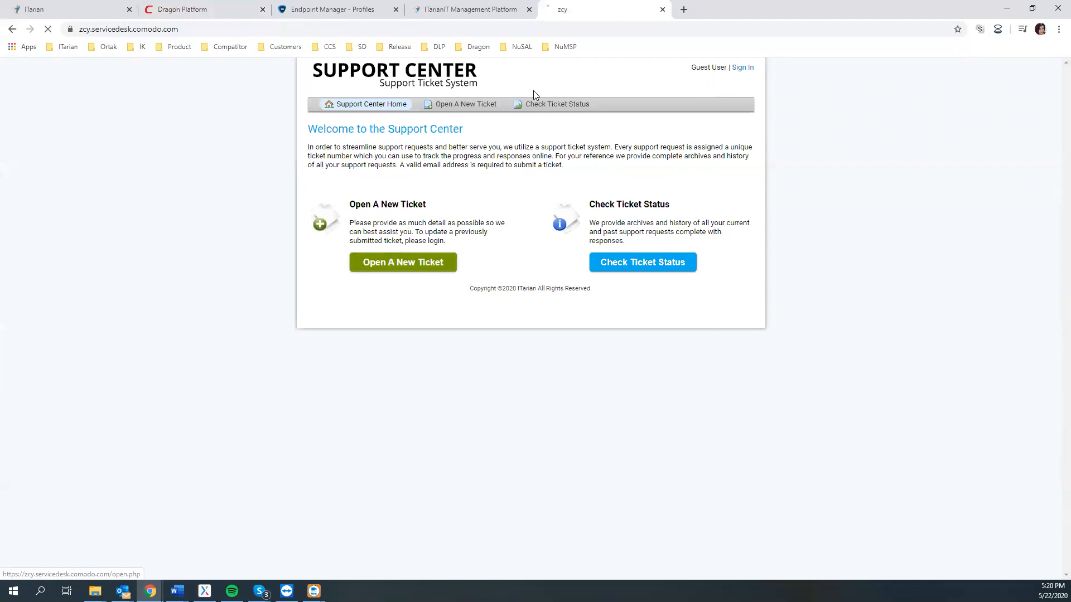
# Set the new ticket's category to General Inquiry and fill in the contact's email address and full name.
pyautogui.click(439, 165)
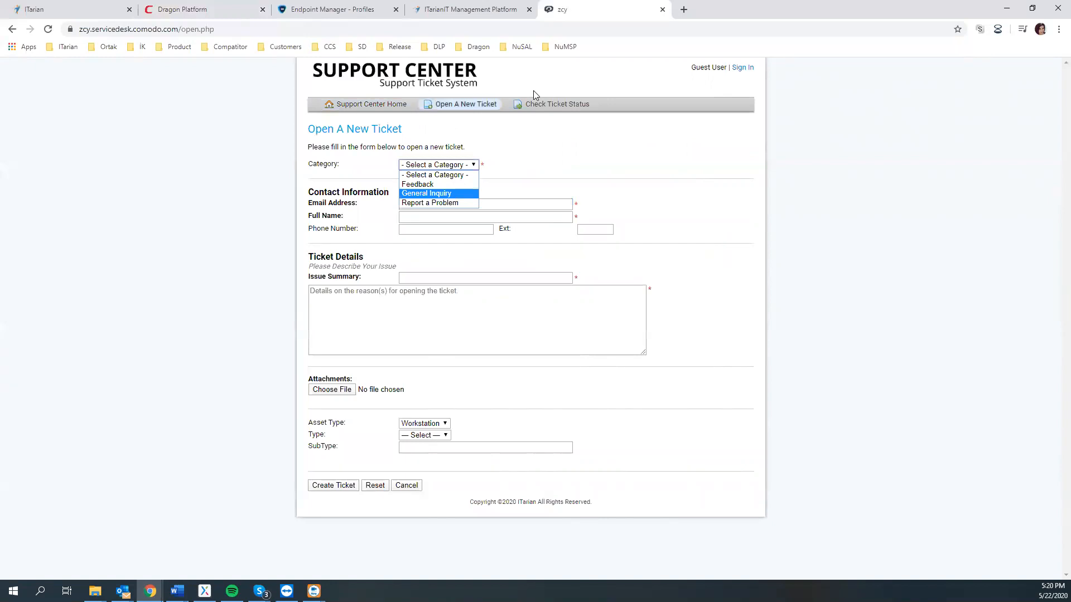
pyautogui.press('Return')
pyautogui.press('Tab')
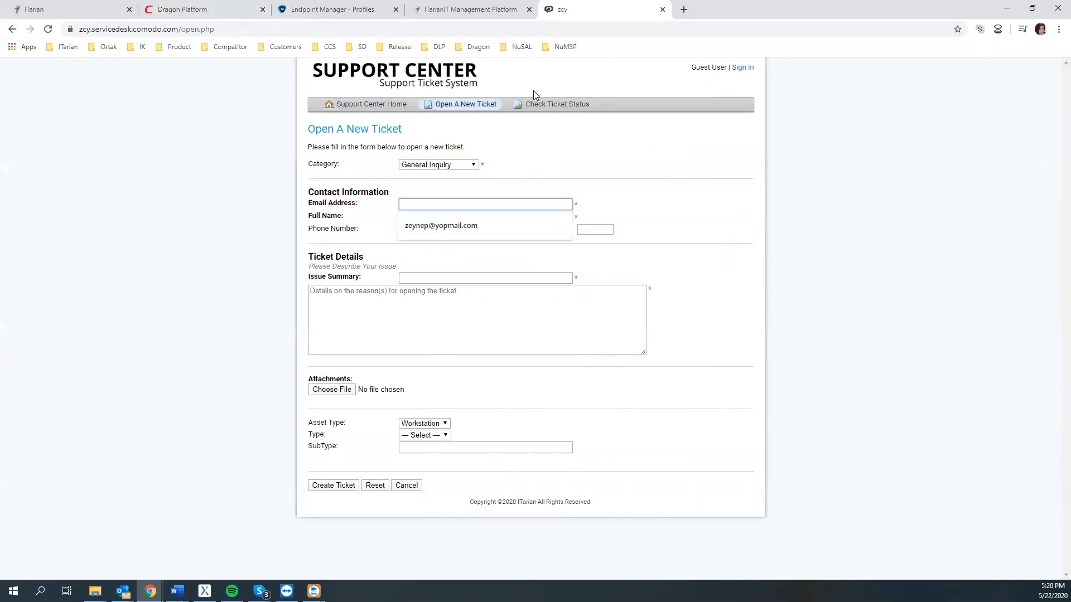
pyautogui.press('Down')
pyautogui.press('Return')
pyautogui.press('Tab')
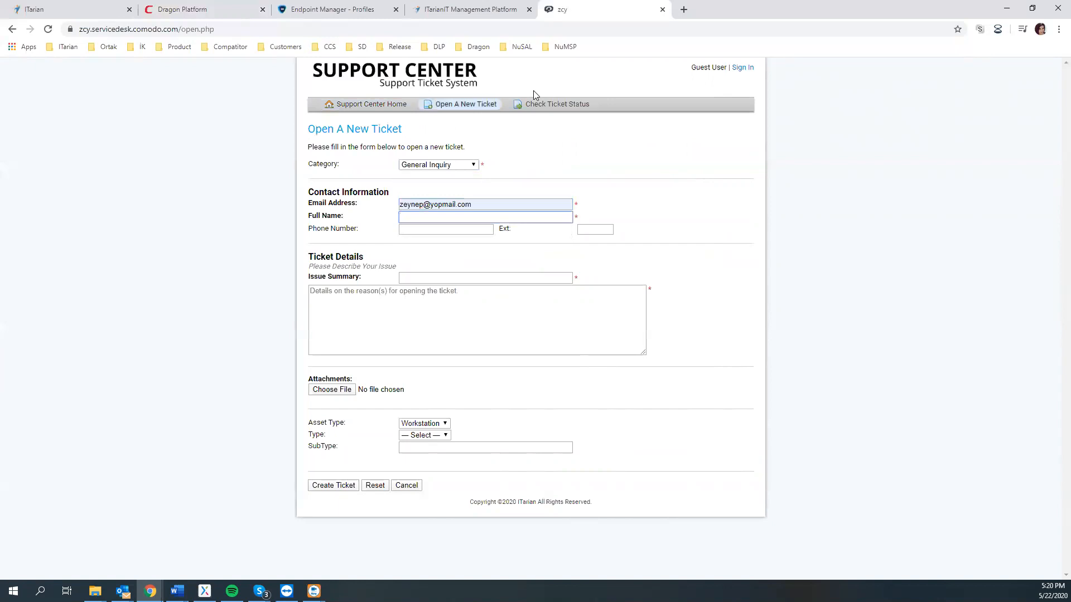
pyautogui.write('zeynep')
# Enter "printer problem" as the issue summary and "connection" as the ticket details.
pyautogui.press('Tab')
pyautogui.press('Tab')
pyautogui.press('Tab')
pyautogui.press('Down')
pyautogui.press('Return')
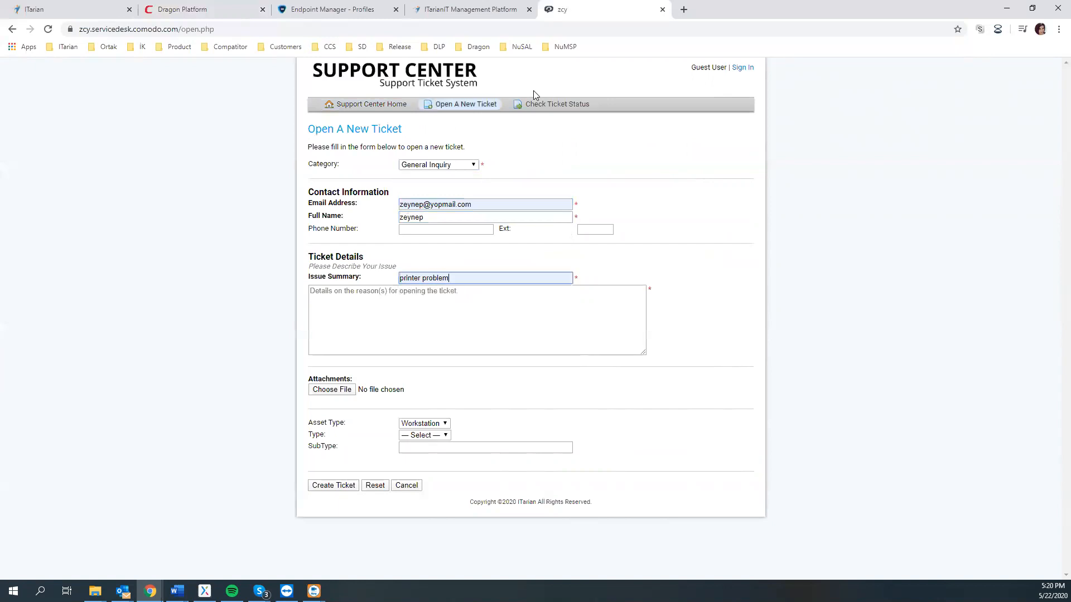
pyautogui.press('Tab')
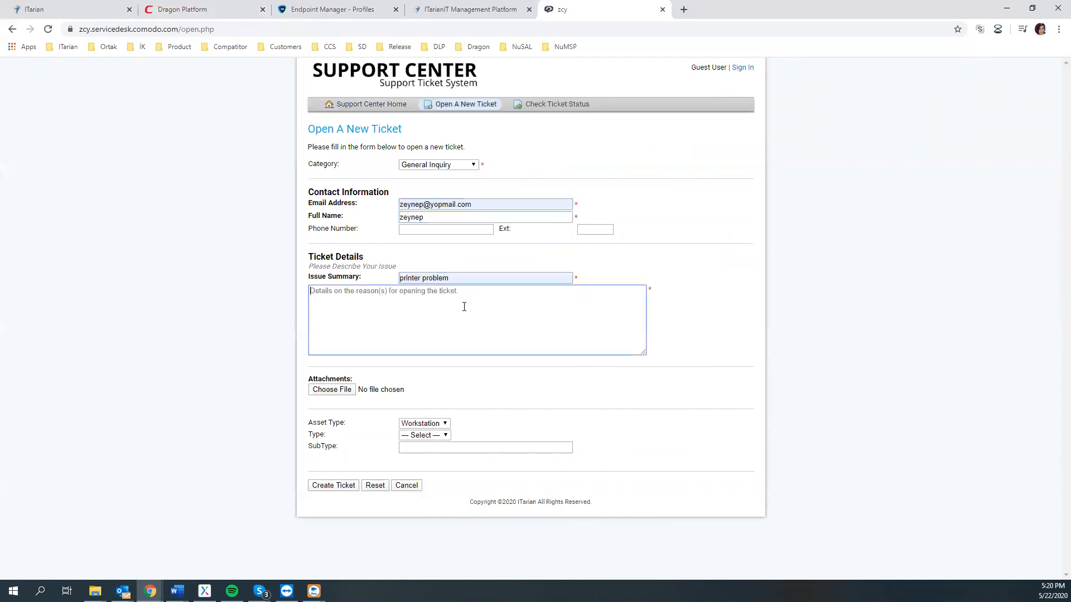
pyautogui.write('connection')
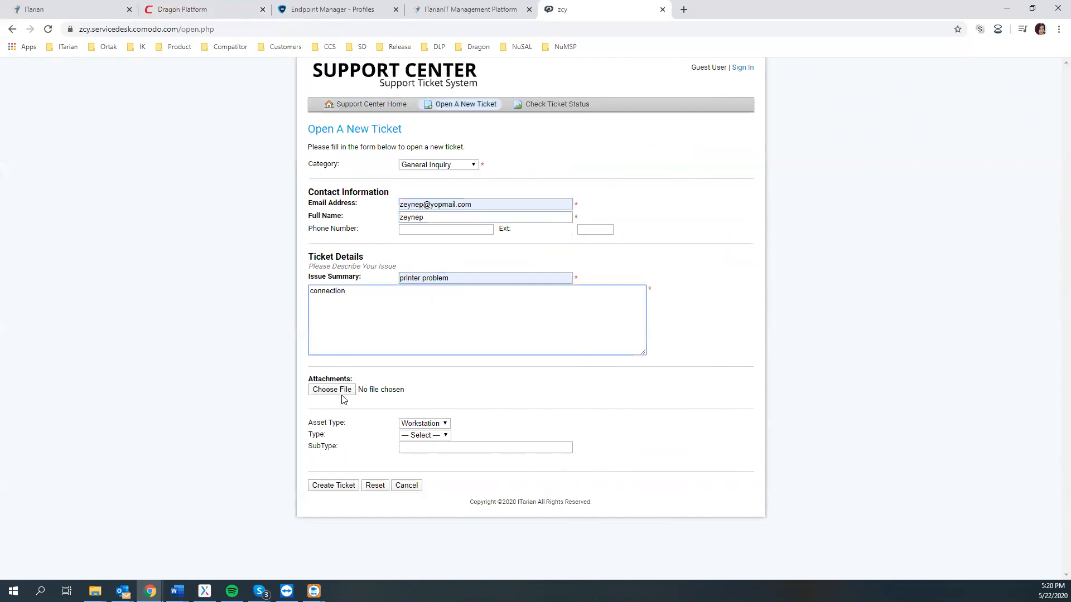
# Set the ticket's asset type to Printer, its type to Problem and its subtype to connection.
pyautogui.click(419, 422)
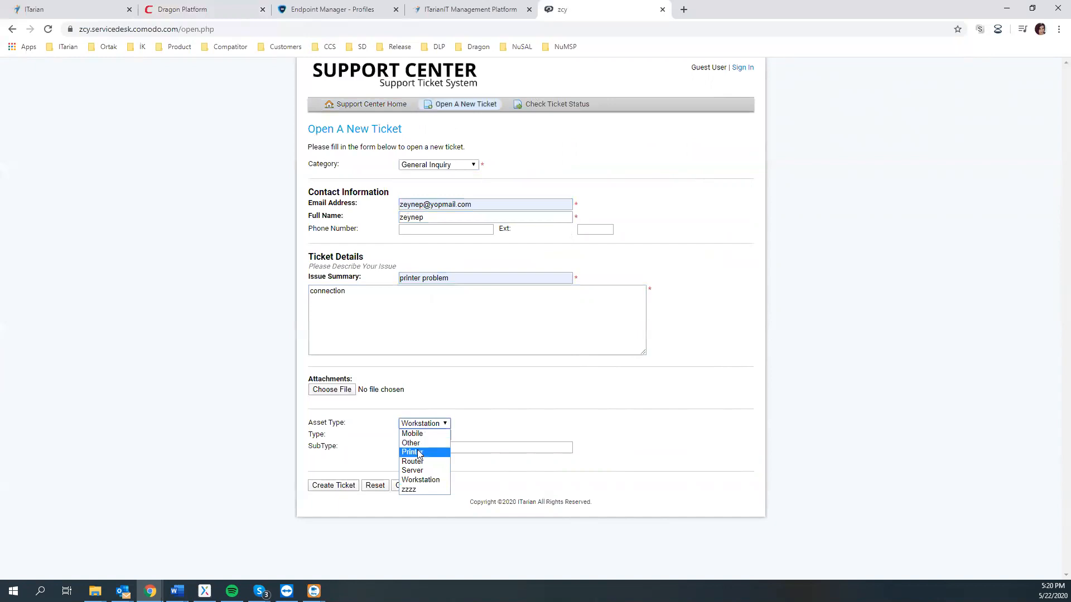
pyautogui.click(419, 452)
pyautogui.click(428, 436)
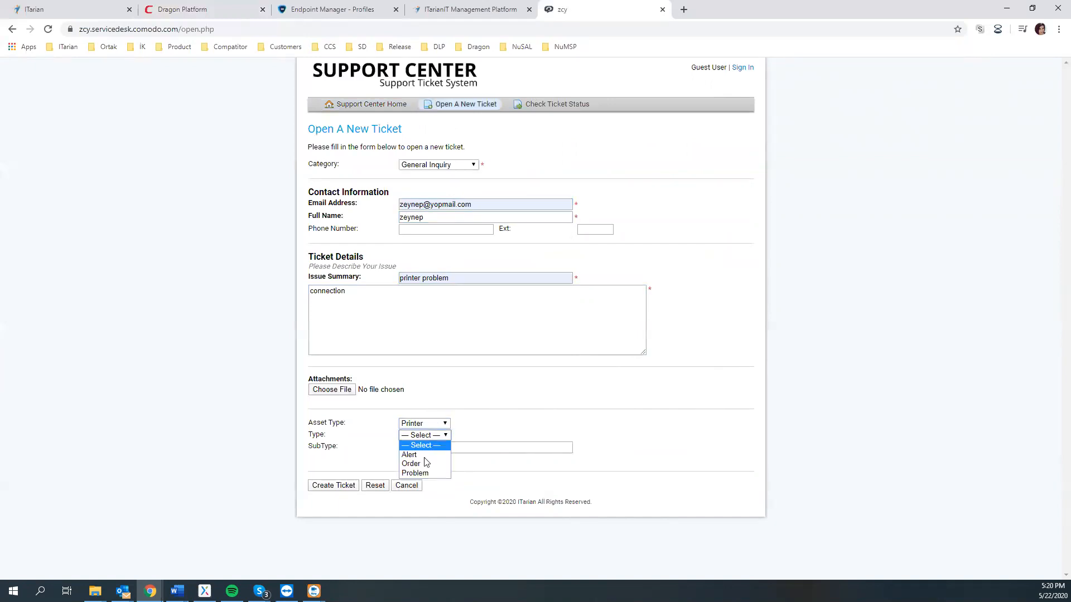
pyautogui.click(423, 473)
pyautogui.click(447, 446)
pyautogui.click(436, 469)
pyautogui.moveTo(340, 445); pyautogui.dragTo(308, 450)
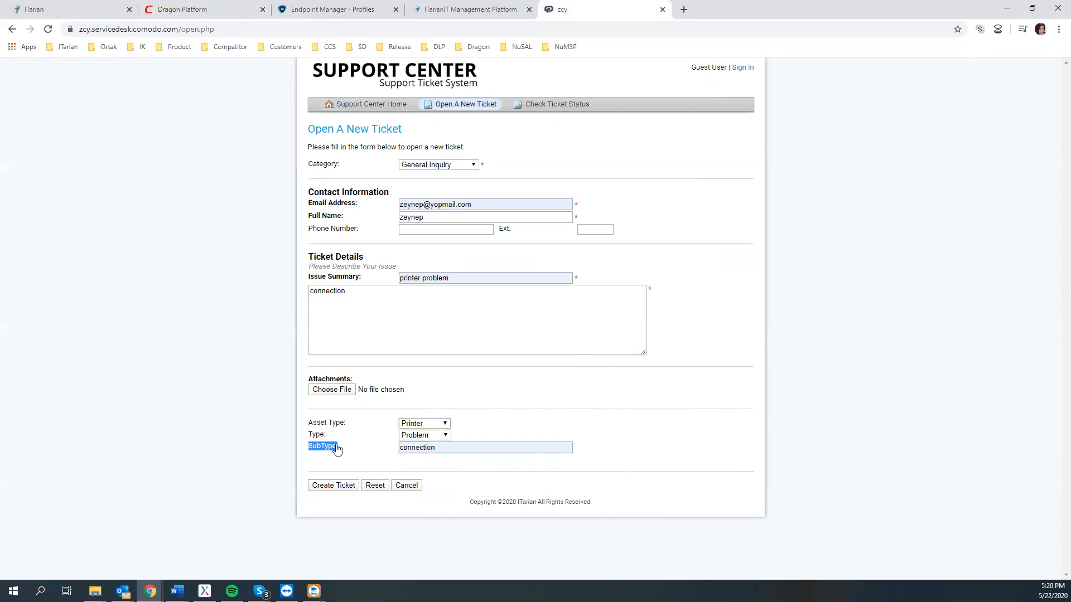
# Check the available asset types, keeping Printer, and create the support ticket.
pyautogui.click(420, 427)
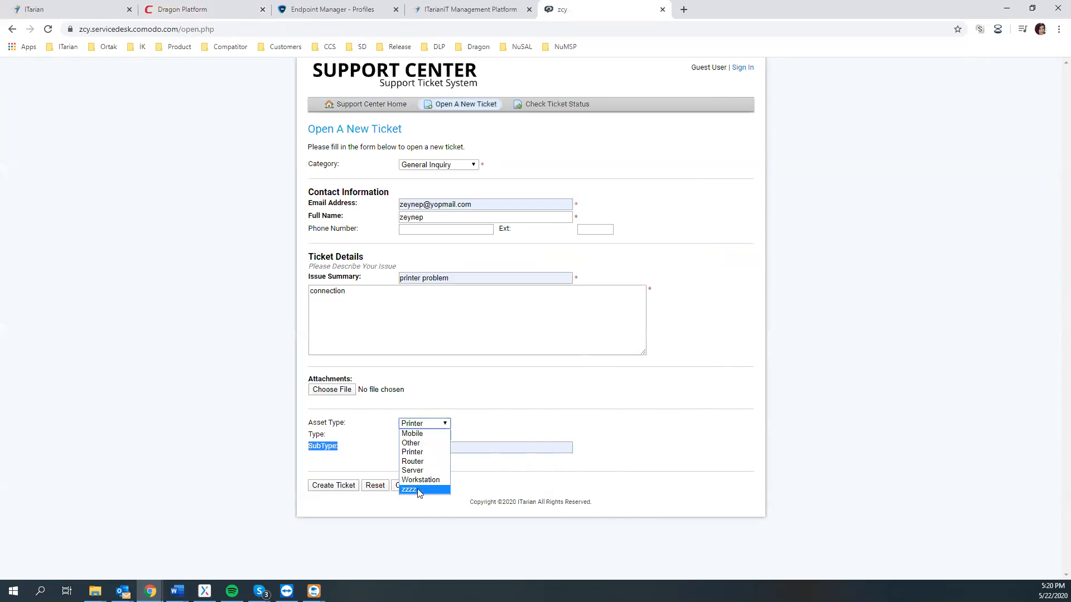
pyautogui.click(664, 434)
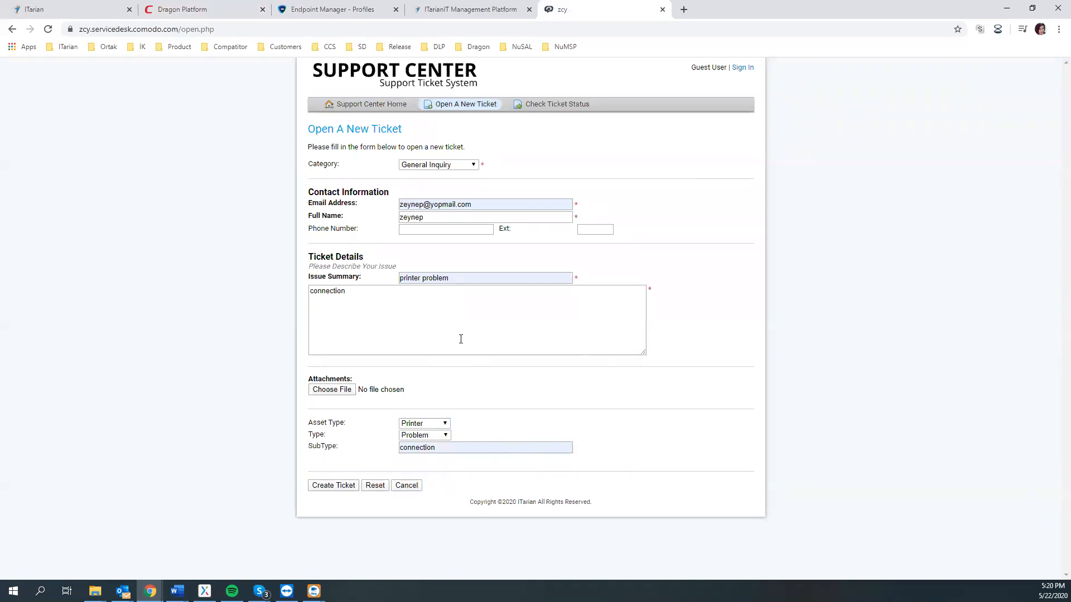
pyautogui.click(345, 489)
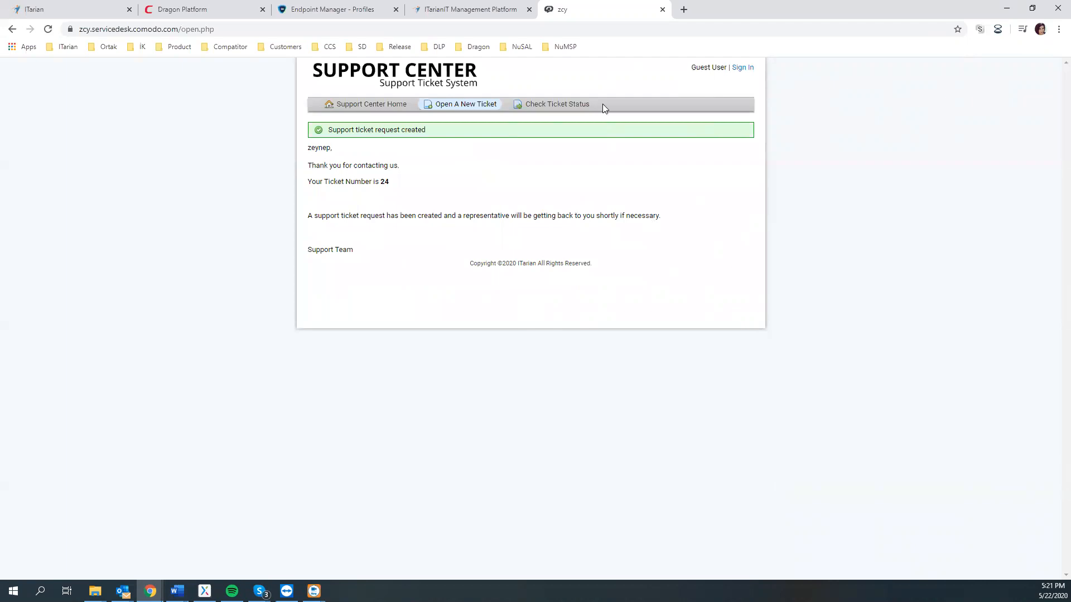
# Note the new ticket's number, switch to Outlook and read the New Ticket Alert email, minimizing the older assignment notification.
pyautogui.moveTo(390, 182); pyautogui.dragTo(308, 182)
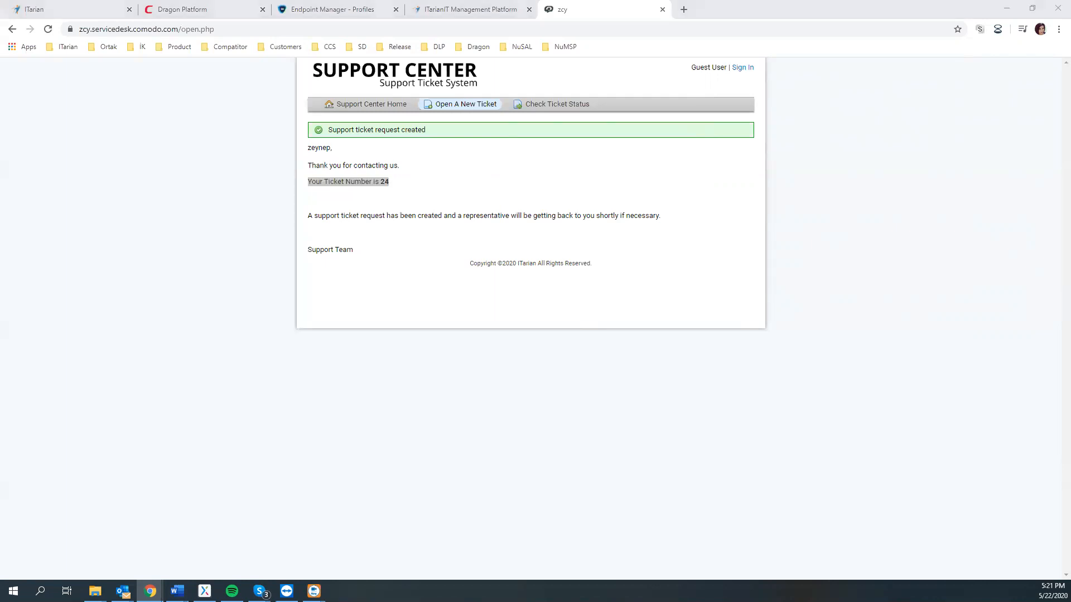
pyautogui.hotkey('alt', 'Tab')
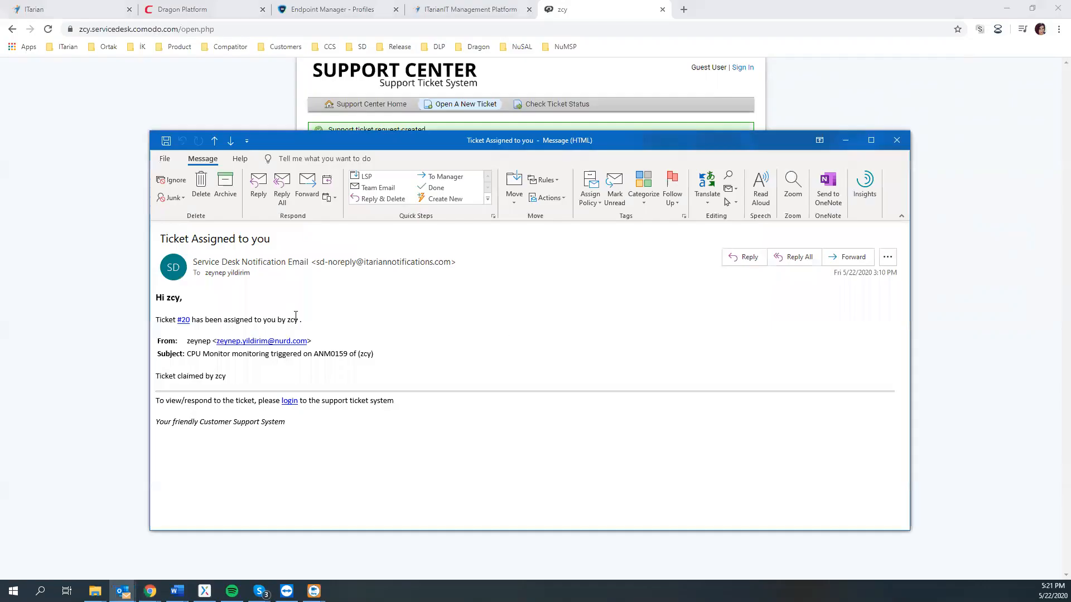
pyautogui.moveTo(162, 234); pyautogui.dragTo(244, 244)
pyautogui.click(243, 244)
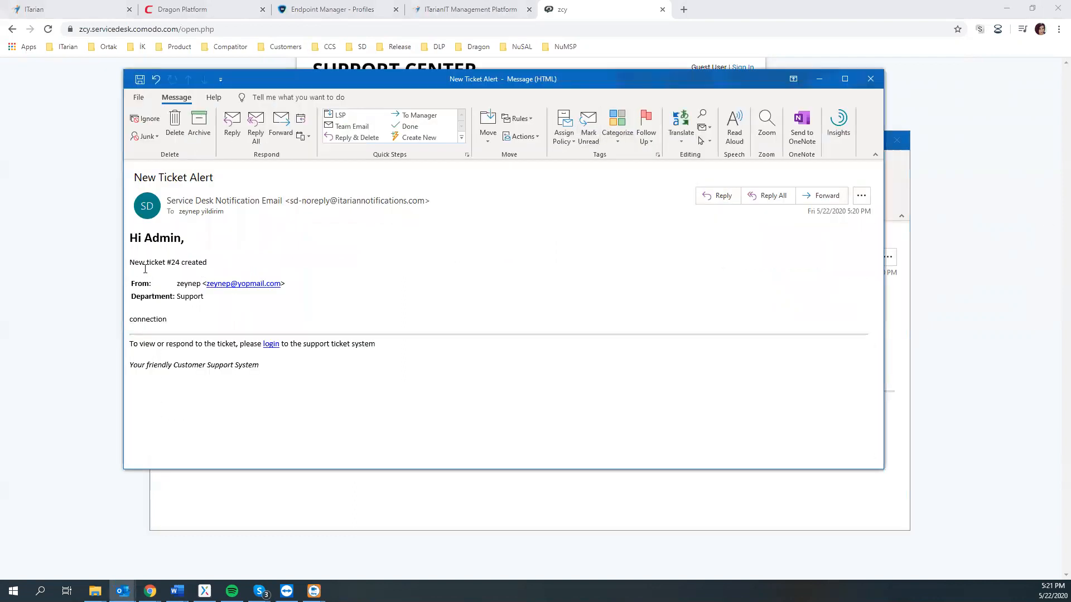
pyautogui.tripleClick(184, 264)
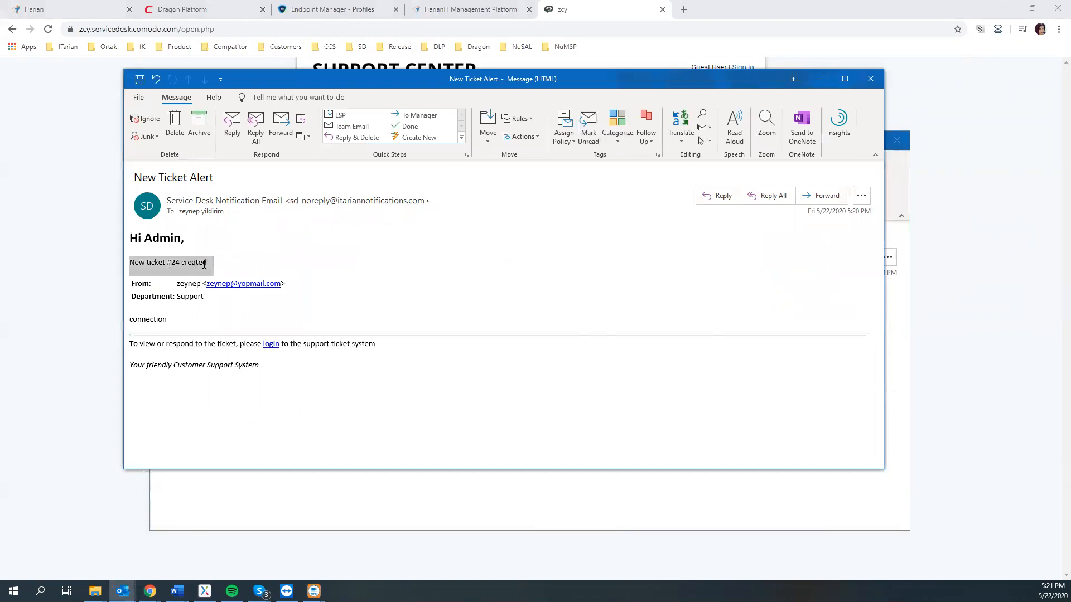
pyautogui.click(889, 179)
pyautogui.click(845, 141)
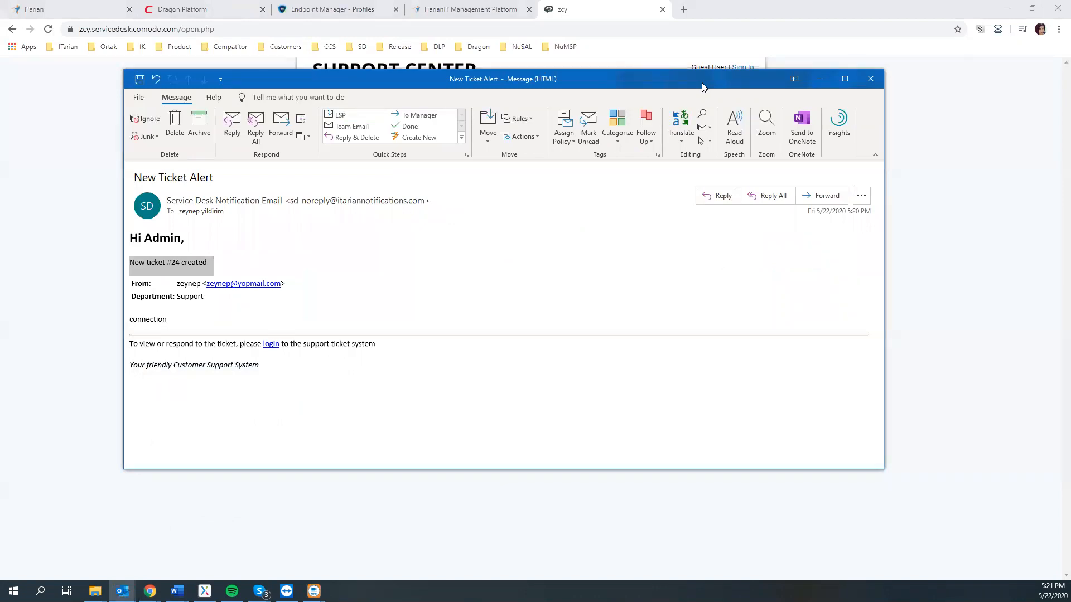
# Review the sender, department and message in the New Ticket Alert email, and close the notification emails.
pyautogui.moveTo(703, 87); pyautogui.dragTo(1070, 110)
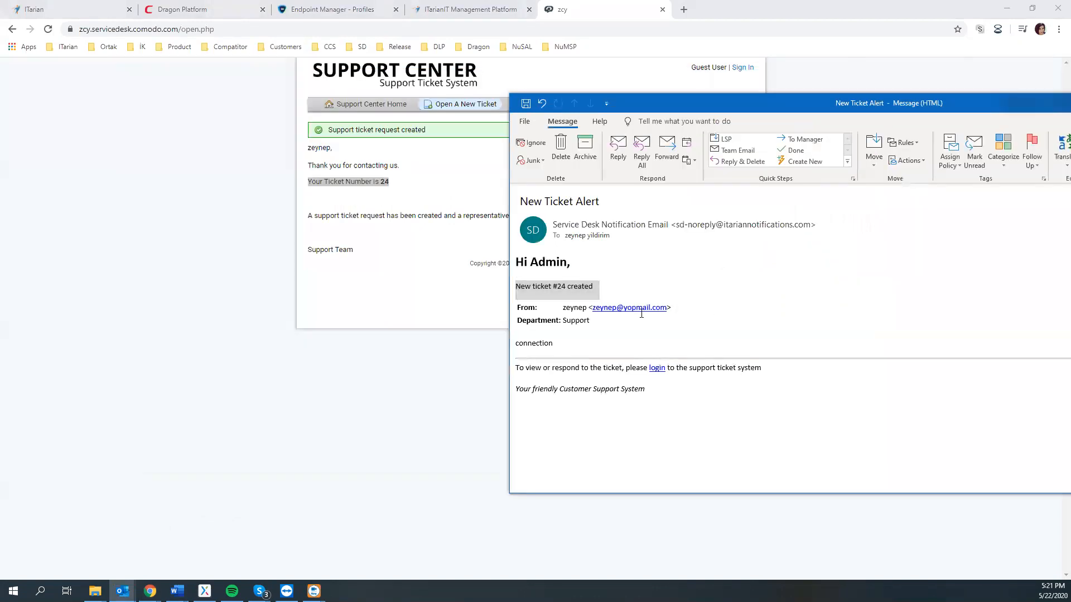
pyautogui.tripleClick(555, 311)
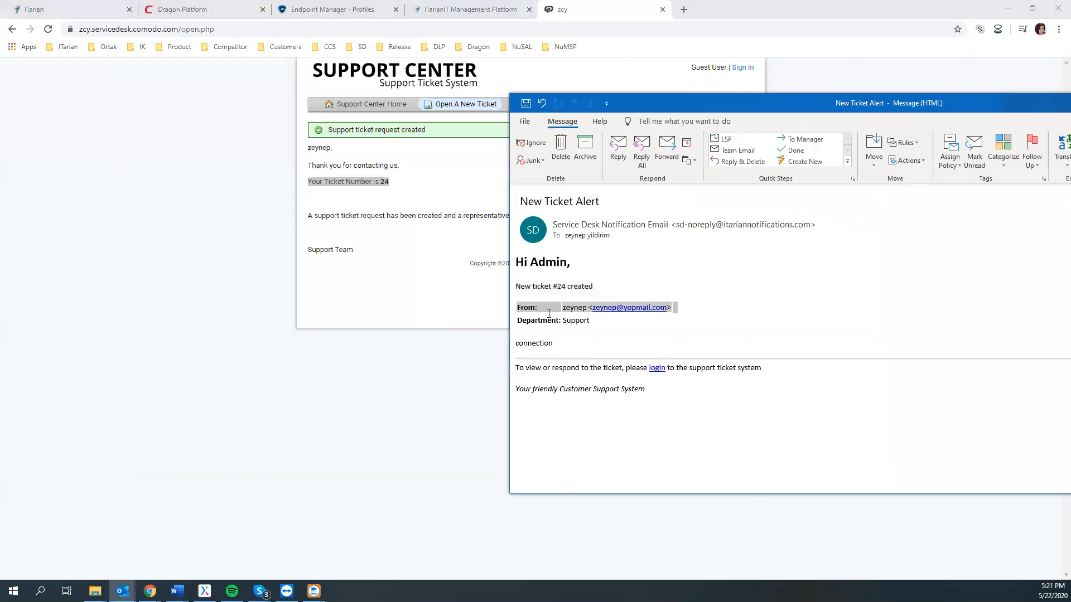
pyautogui.tripleClick(587, 321)
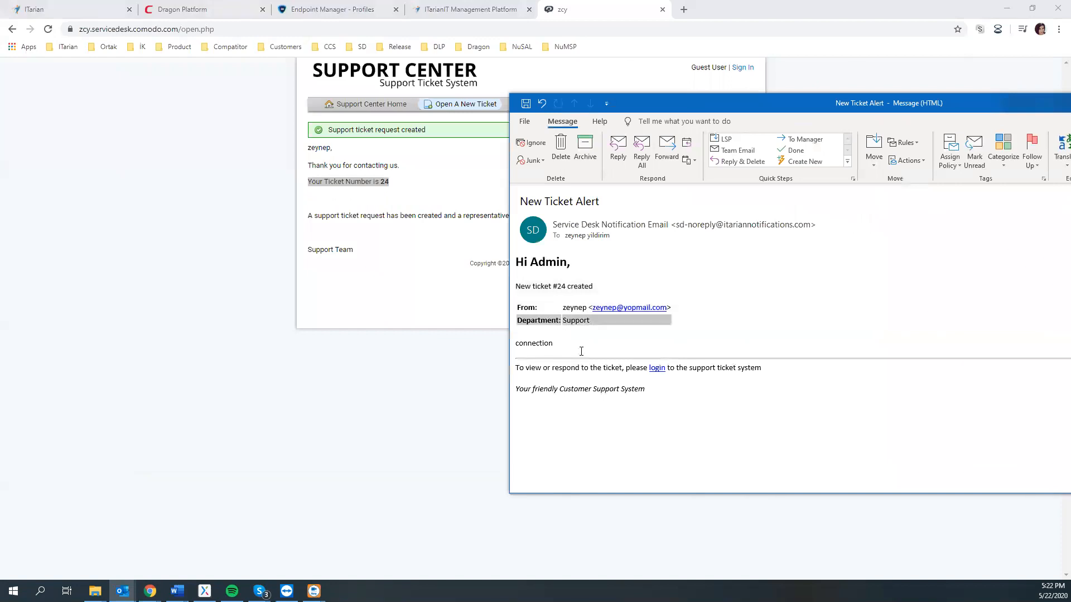
pyautogui.moveTo(581, 350); pyautogui.dragTo(527, 352)
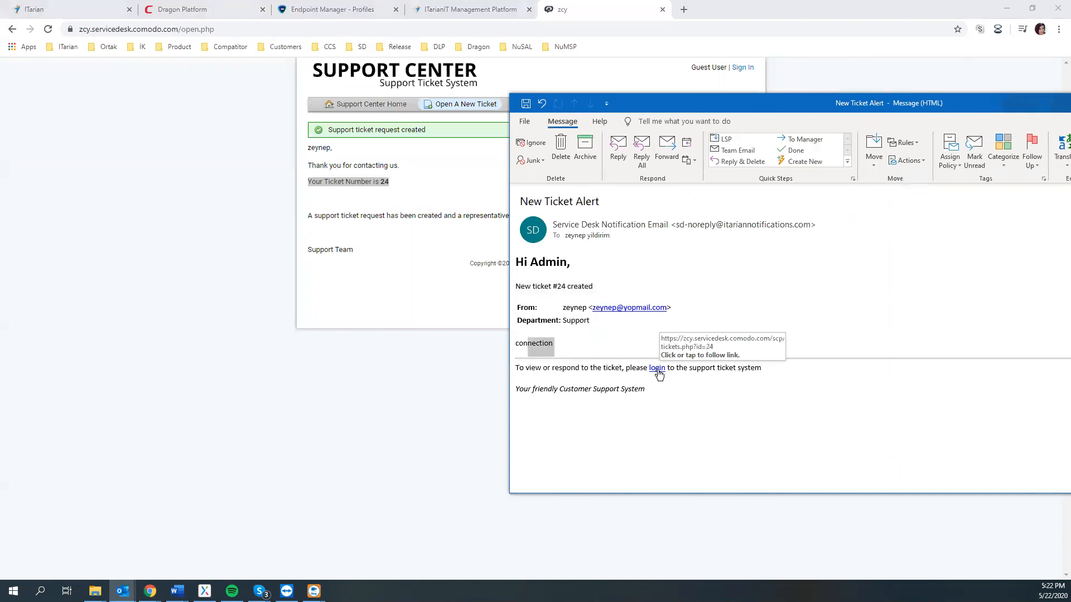
pyautogui.moveTo(727, 103); pyautogui.dragTo(495, 92)
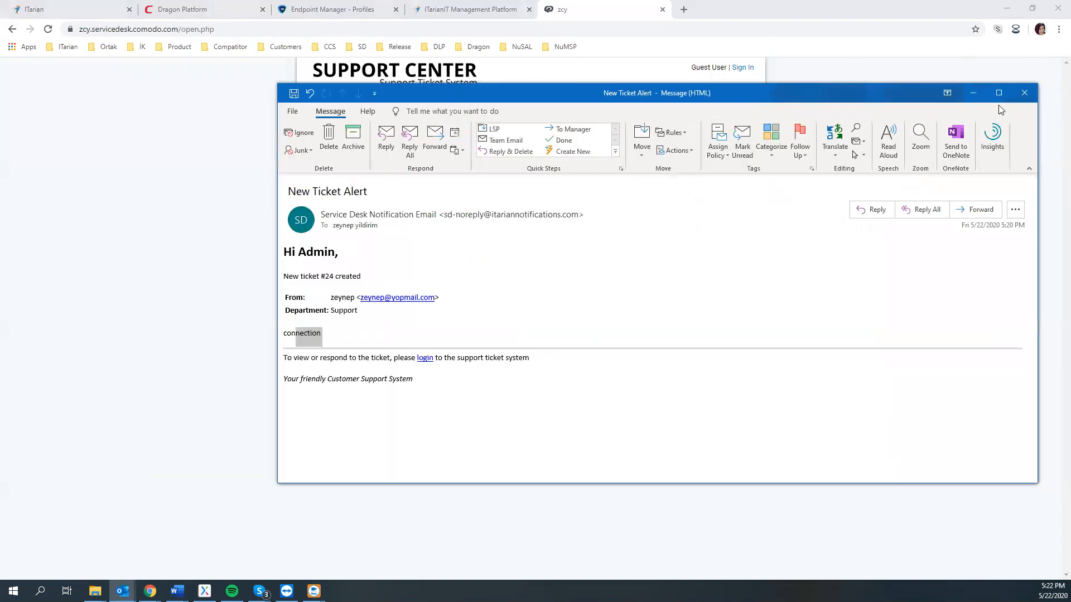
pyautogui.click(1018, 94)
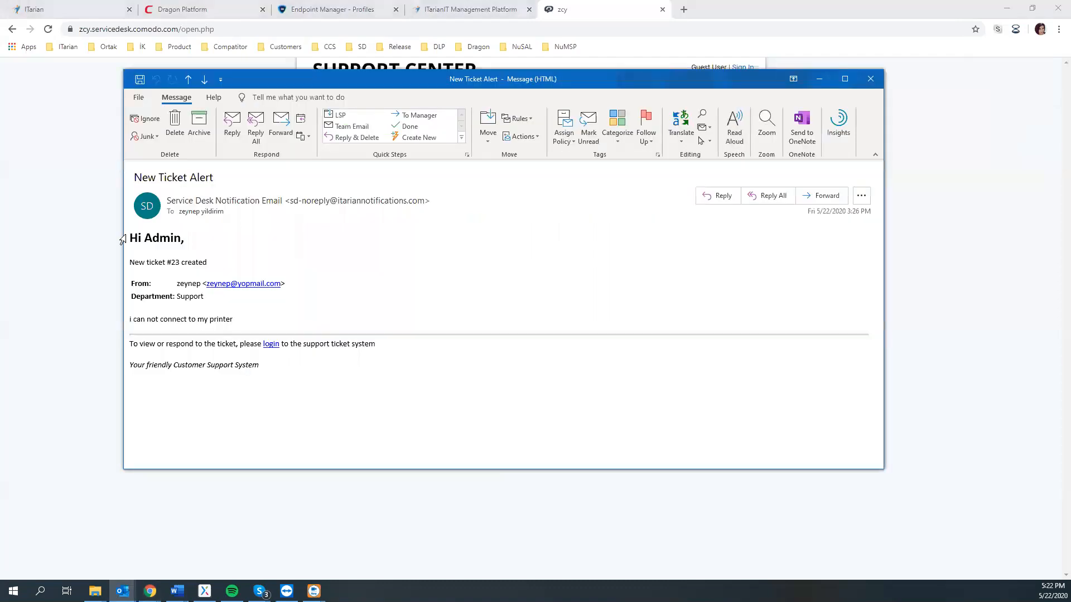
pyautogui.click(871, 80)
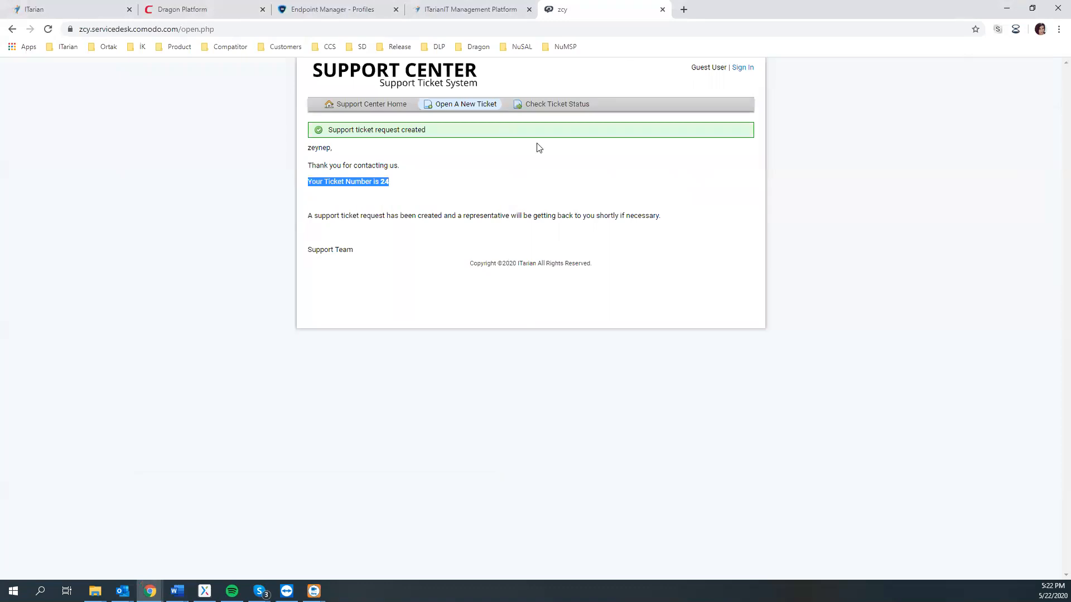
# View the Check Ticket Status page from the Support Center home, and close the Support Center.
pyautogui.click(366, 83)
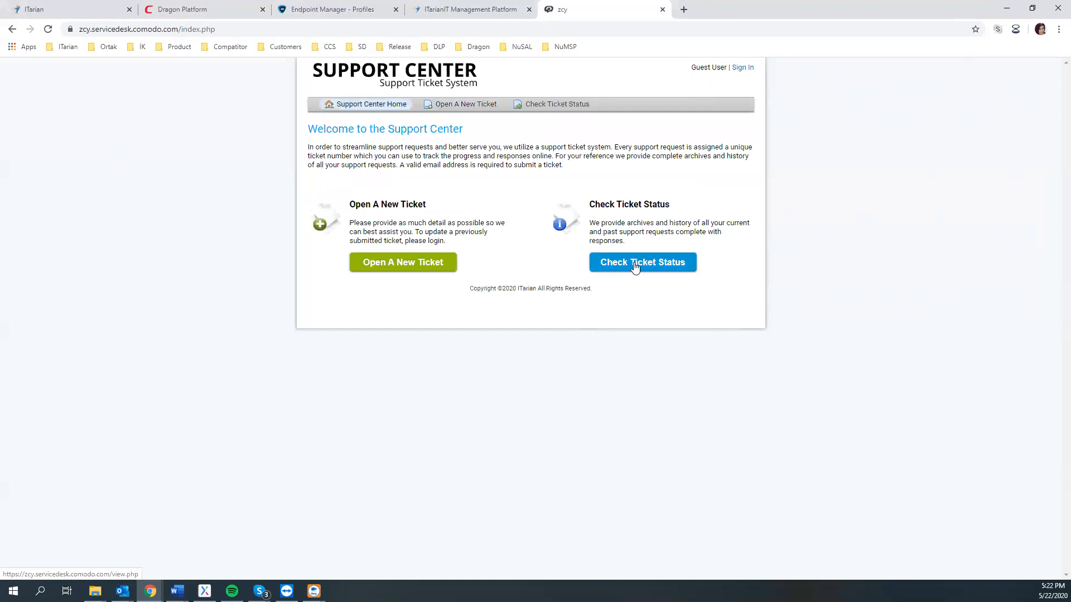
pyautogui.click(635, 267)
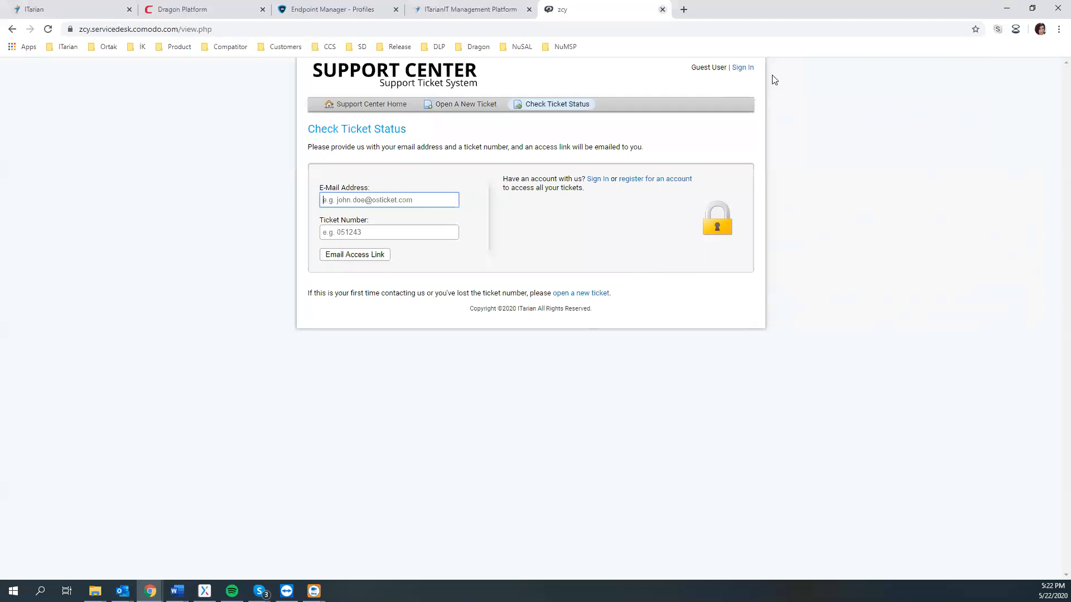
pyautogui.hotkey('ctrl', 'w')
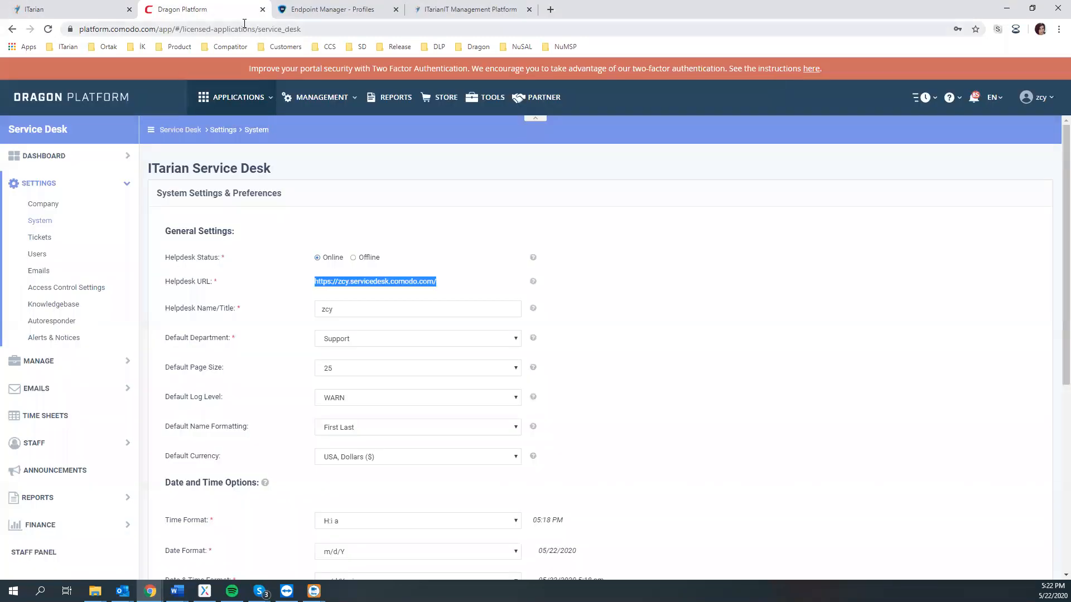
# Go to the Service Desk staff panel and open the newest printer problem ticket from the open tickets.
pyautogui.click(216, 101)
pyautogui.click(36, 553)
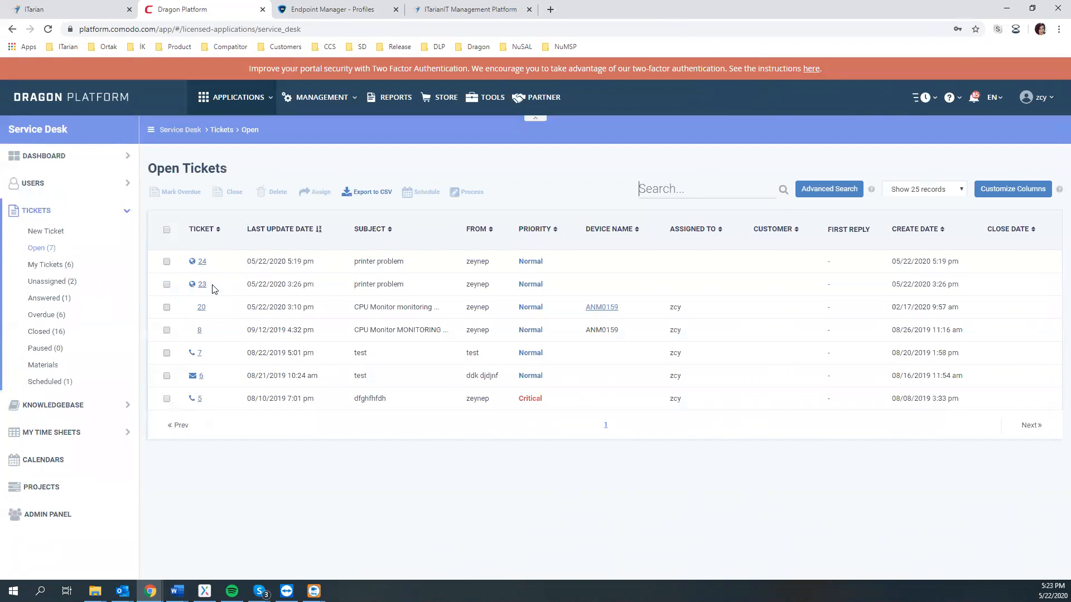
pyautogui.moveTo(204, 267)
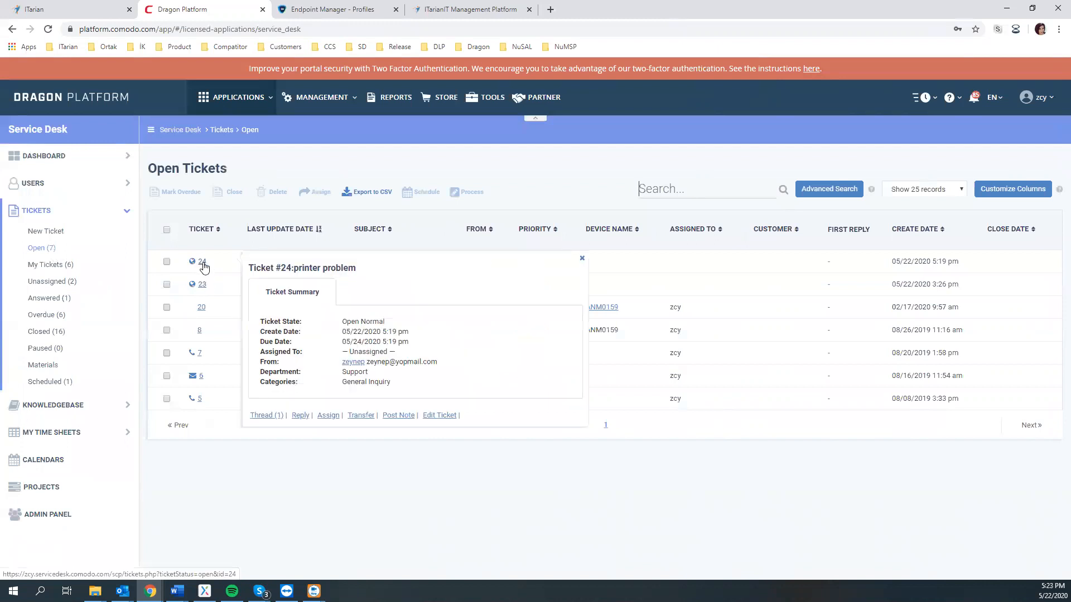
pyautogui.click(203, 263)
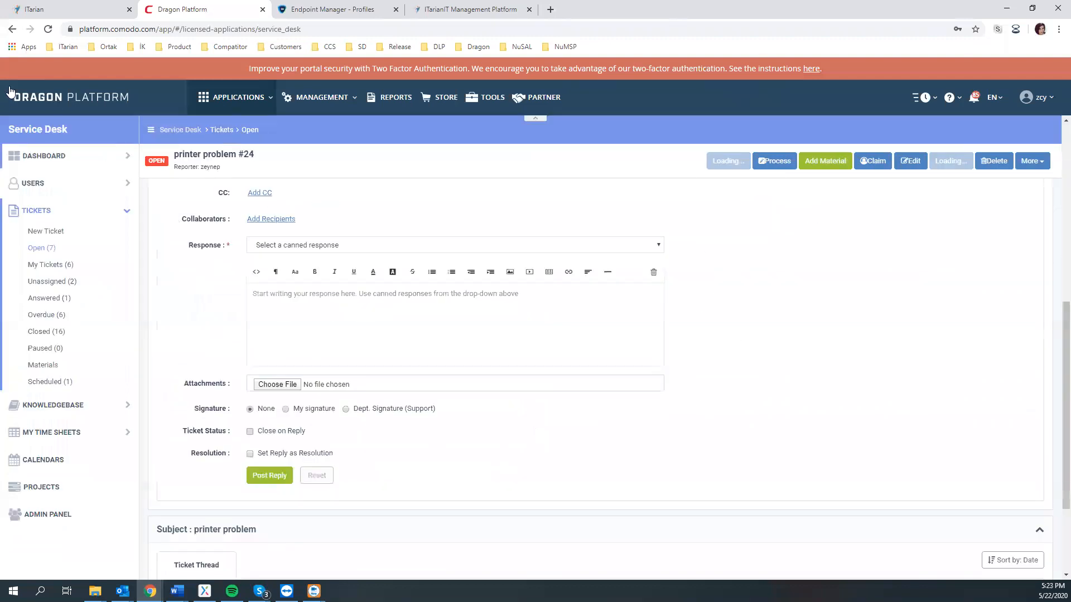
pyautogui.click(48, 249)
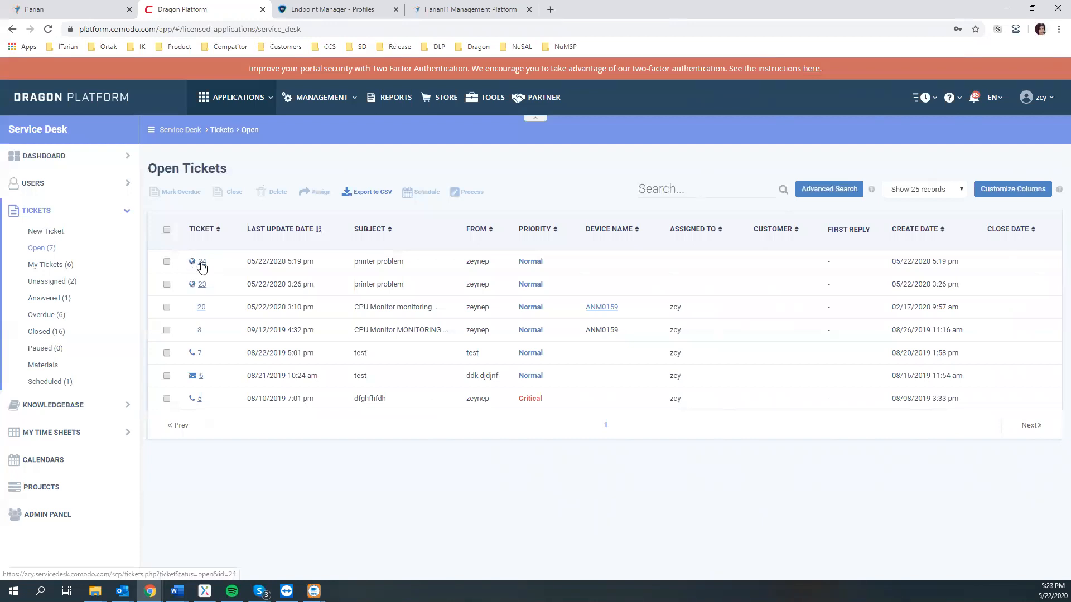
pyautogui.click(202, 262)
# Review the printer ticket's information, including the requester's email, type and asset type.
pyautogui.scroll(-5, 246, 276)
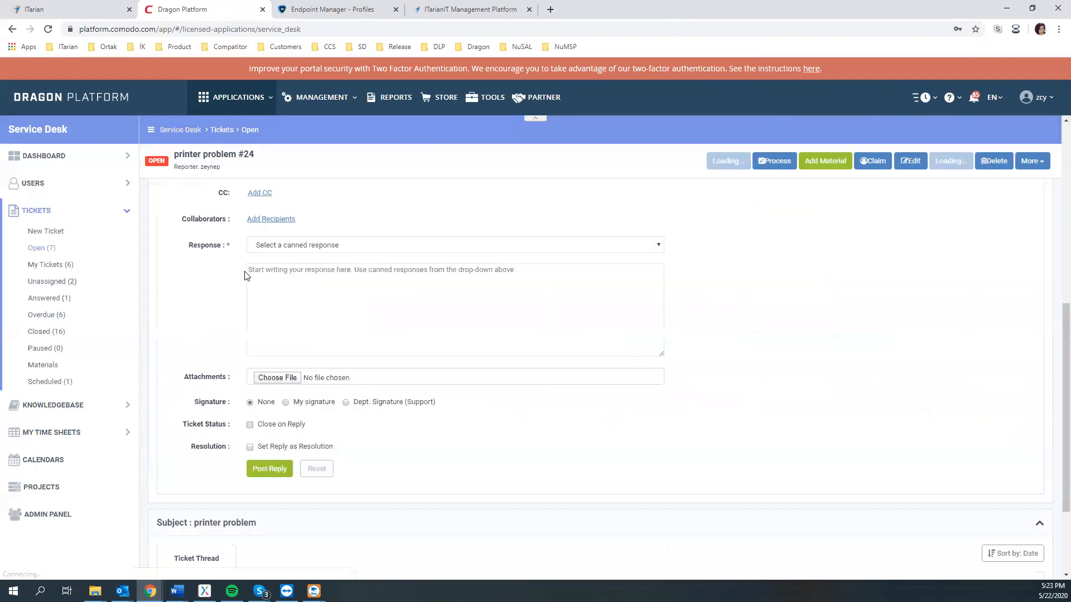
pyautogui.scroll(6, 725, 335)
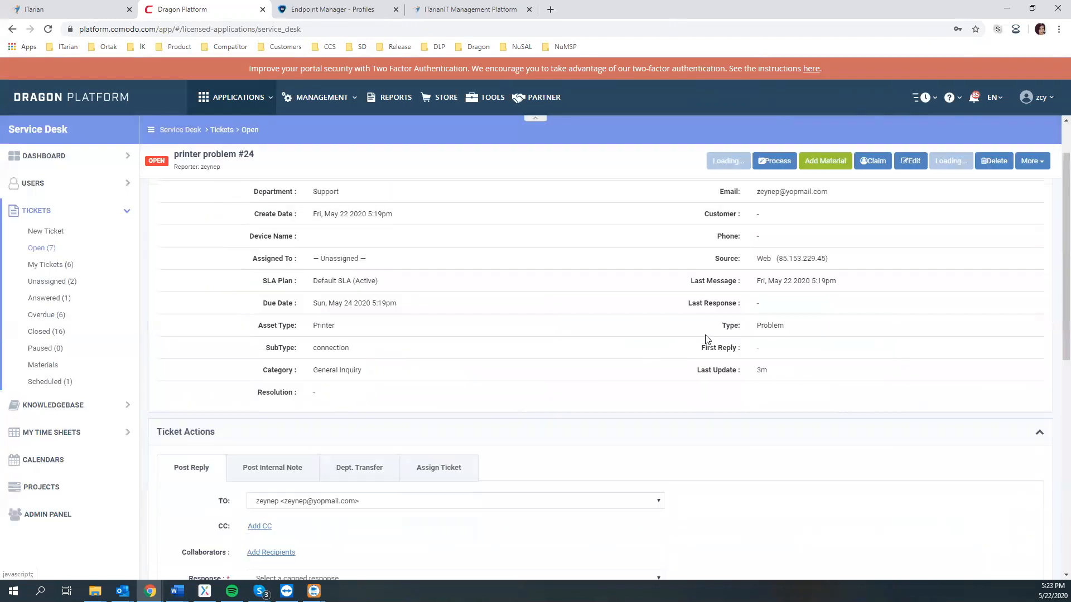
pyautogui.scroll(1, 706, 338)
pyautogui.moveTo(757, 255); pyautogui.dragTo(837, 266)
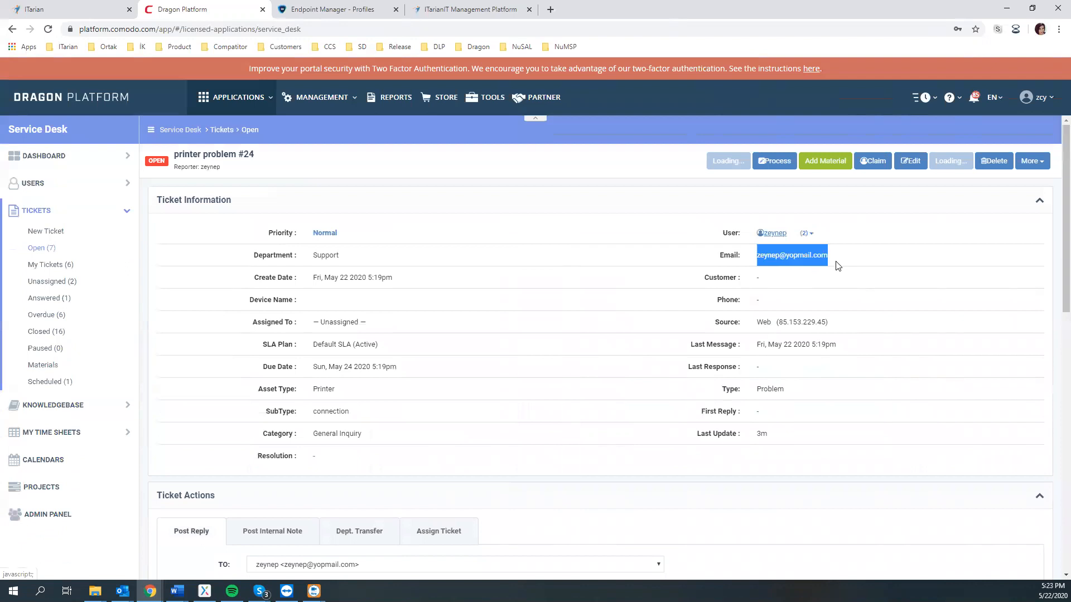
pyautogui.click(759, 394)
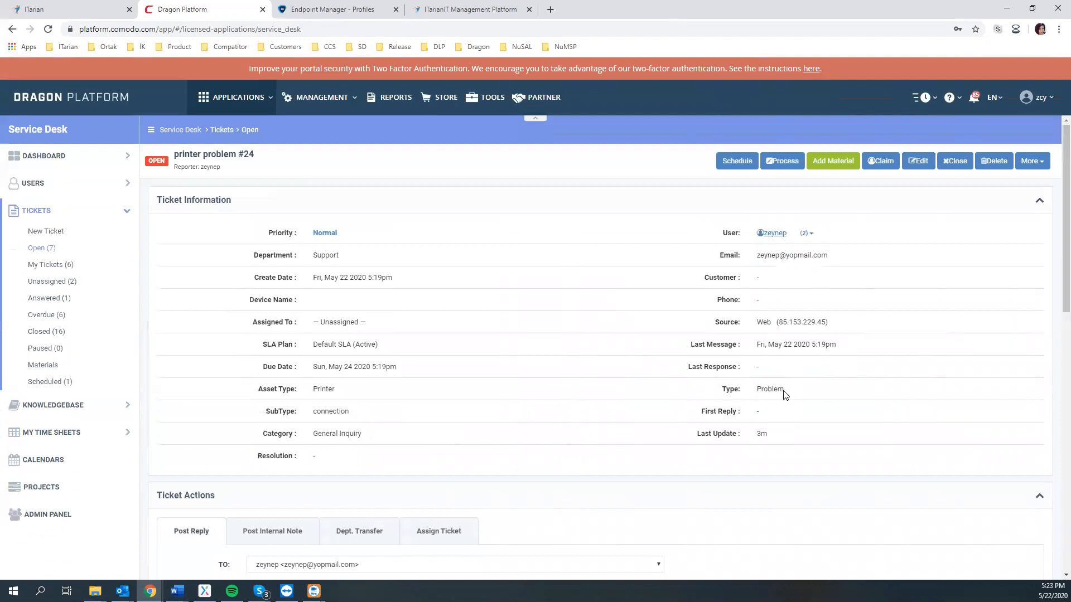
pyautogui.doubleClick(337, 395)
# Claim the printer problem ticket and try the Billable option in its reply form, leaving it off.
pyautogui.click(882, 162)
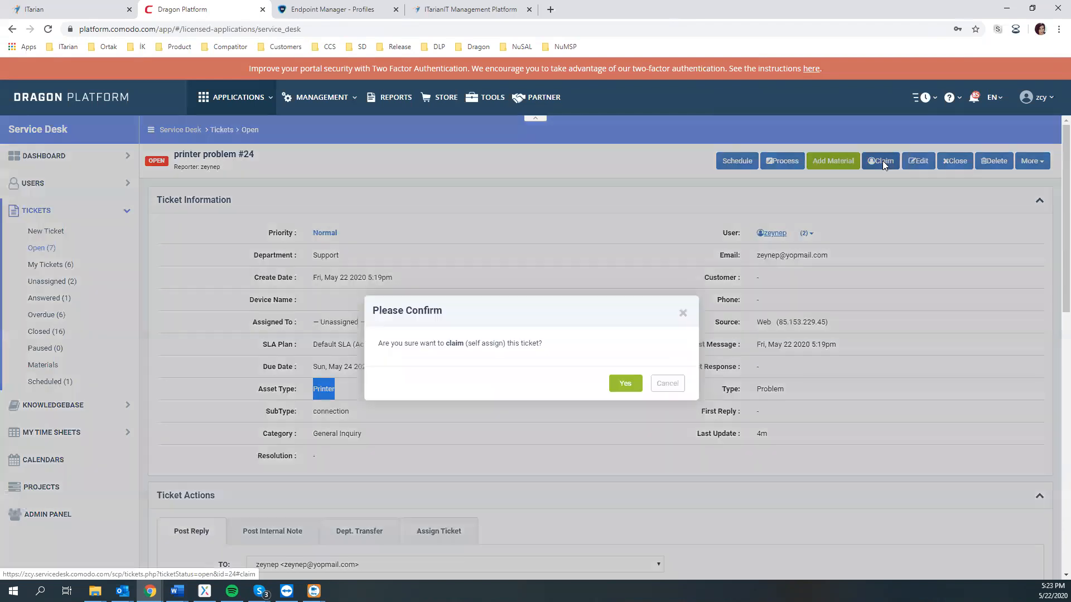
pyautogui.click(617, 390)
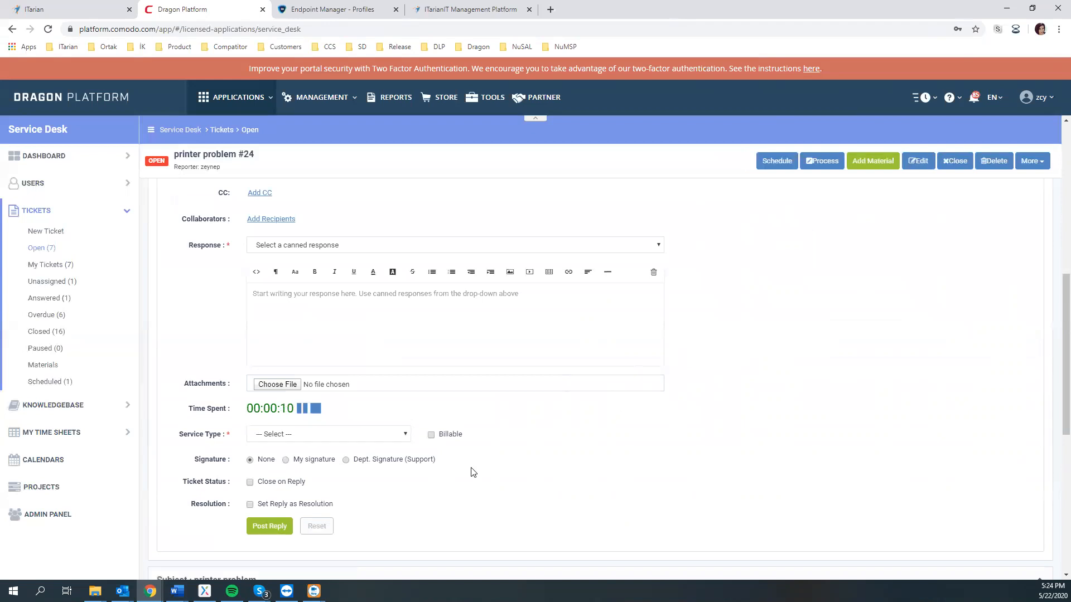
pyautogui.click(449, 441)
pyautogui.click(449, 440)
# Check the open tickets list, open the Emails settings in the admin panel and examine the Incoming Emails section.
pyautogui.click(46, 251)
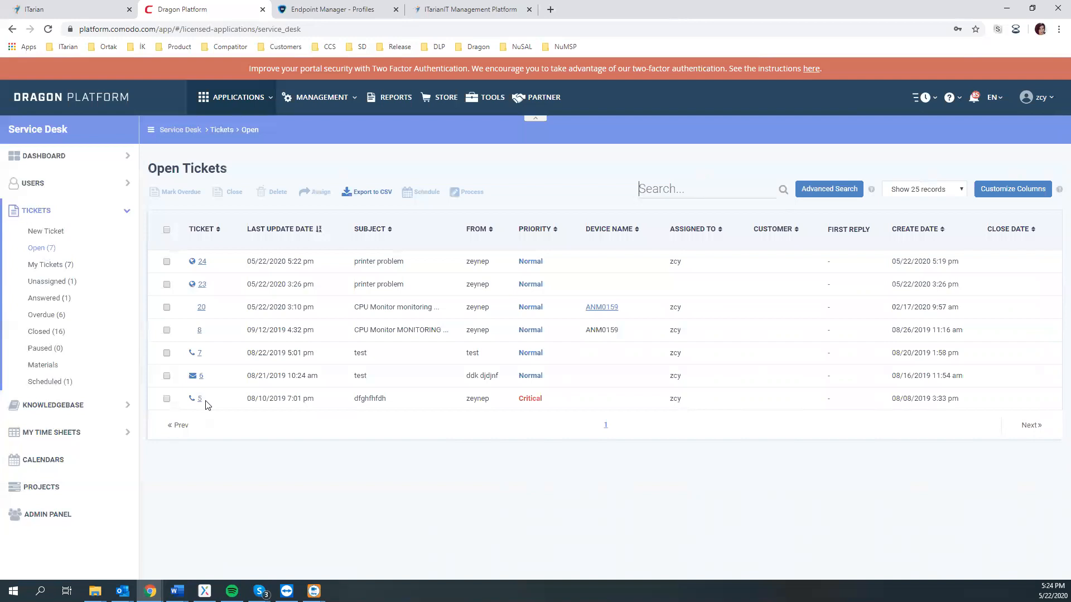
pyautogui.click(60, 512)
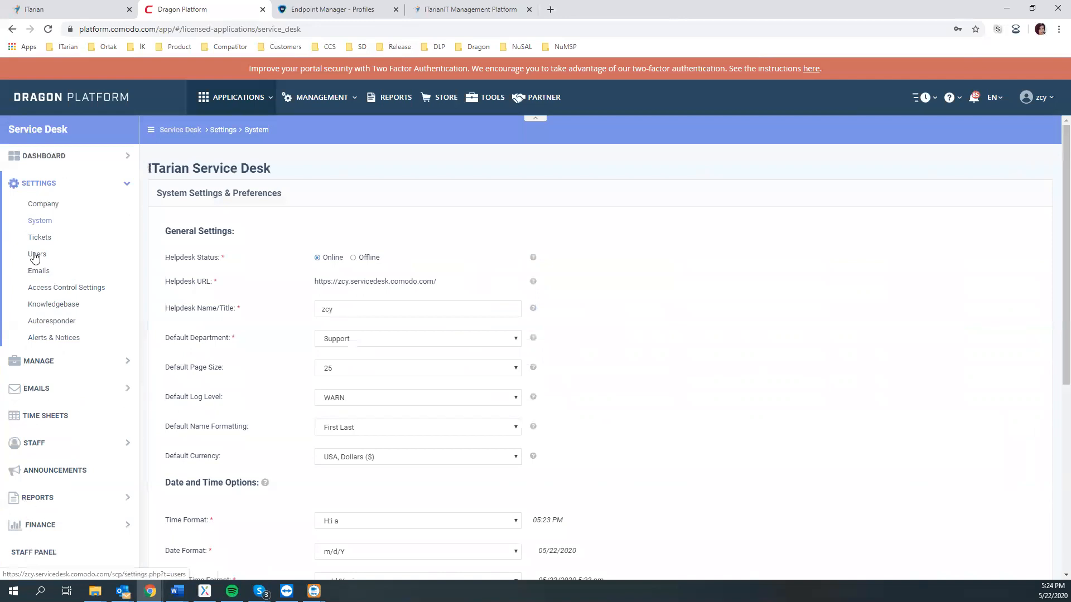
pyautogui.click(35, 274)
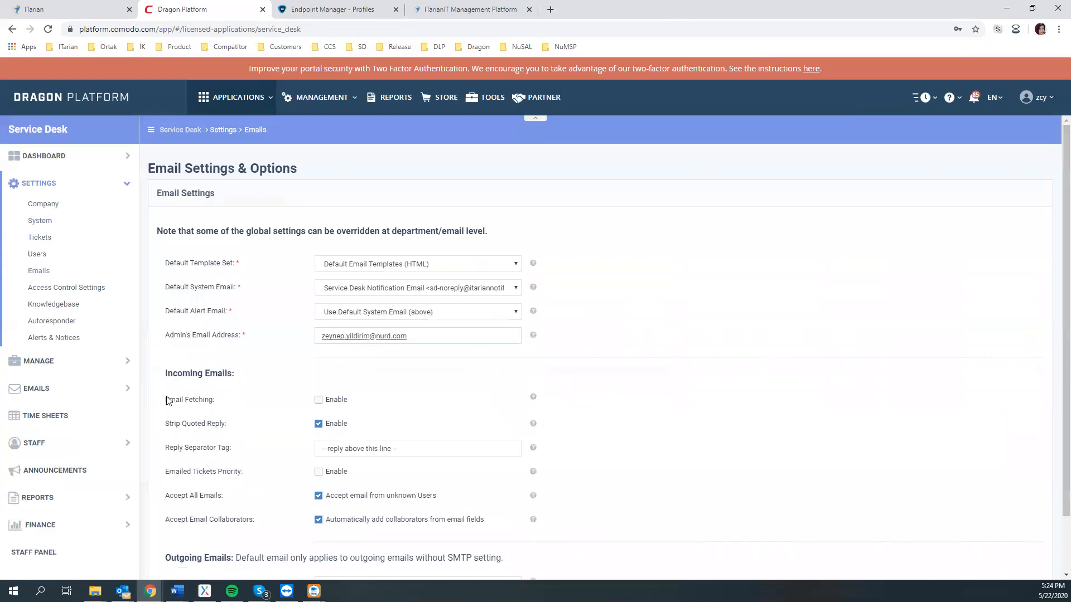
pyautogui.moveTo(173, 373); pyautogui.dragTo(255, 374)
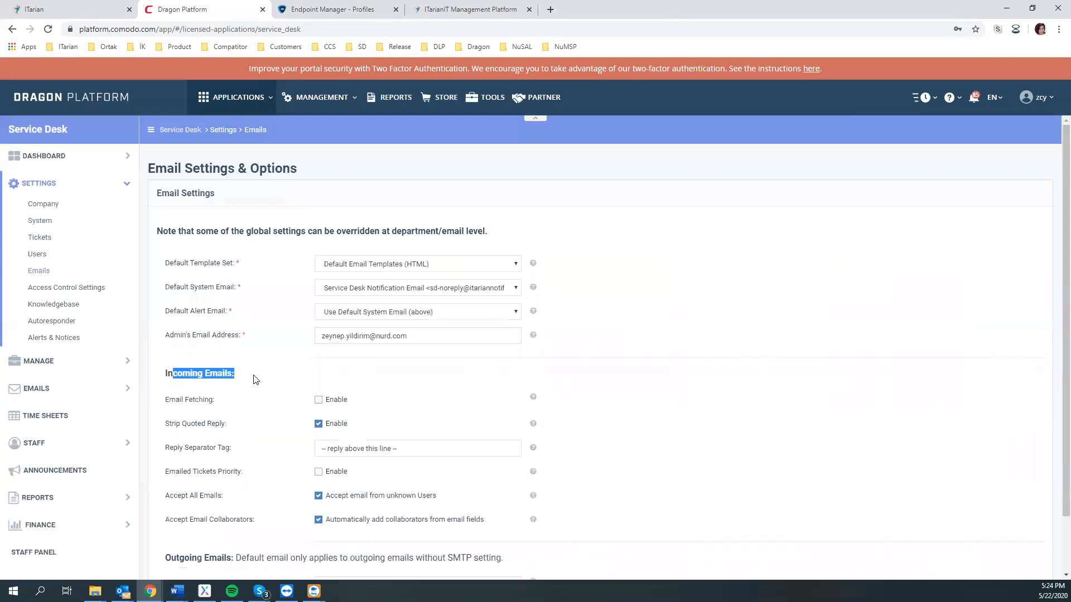
pyautogui.scroll(-1, 239, 395)
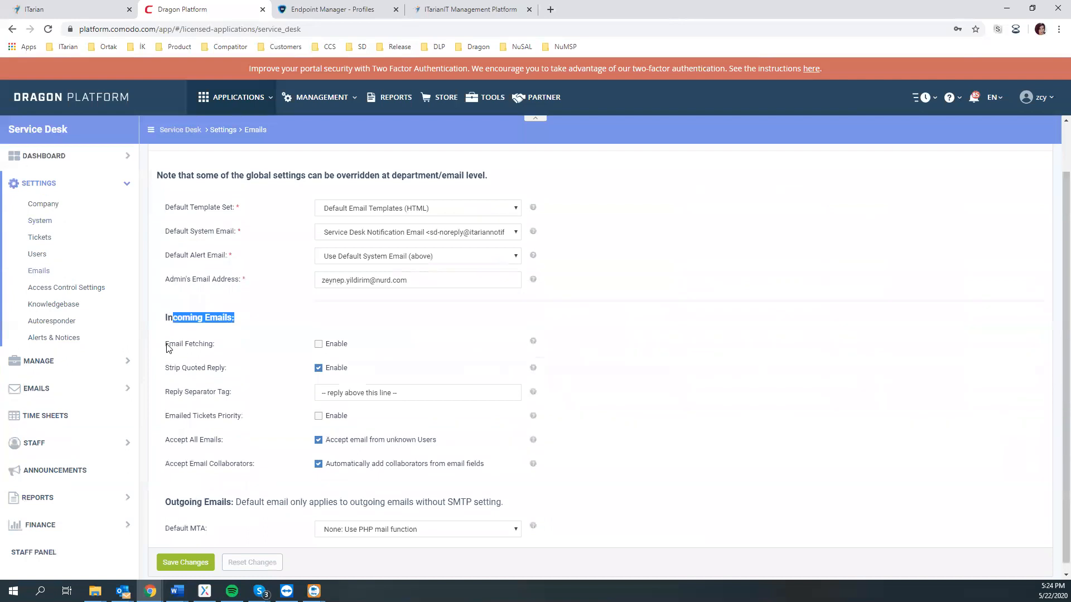
pyautogui.moveTo(165, 343); pyautogui.dragTo(221, 350)
# Enable Email Fetching for incoming emails, check its help text and save the email settings.
pyautogui.click(319, 345)
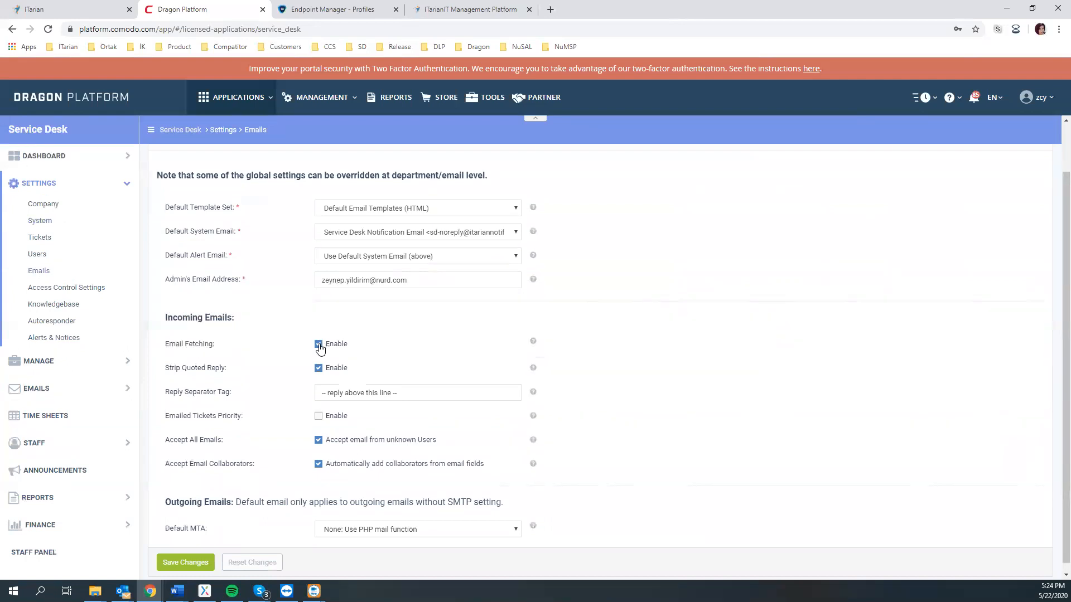
pyautogui.click(533, 342)
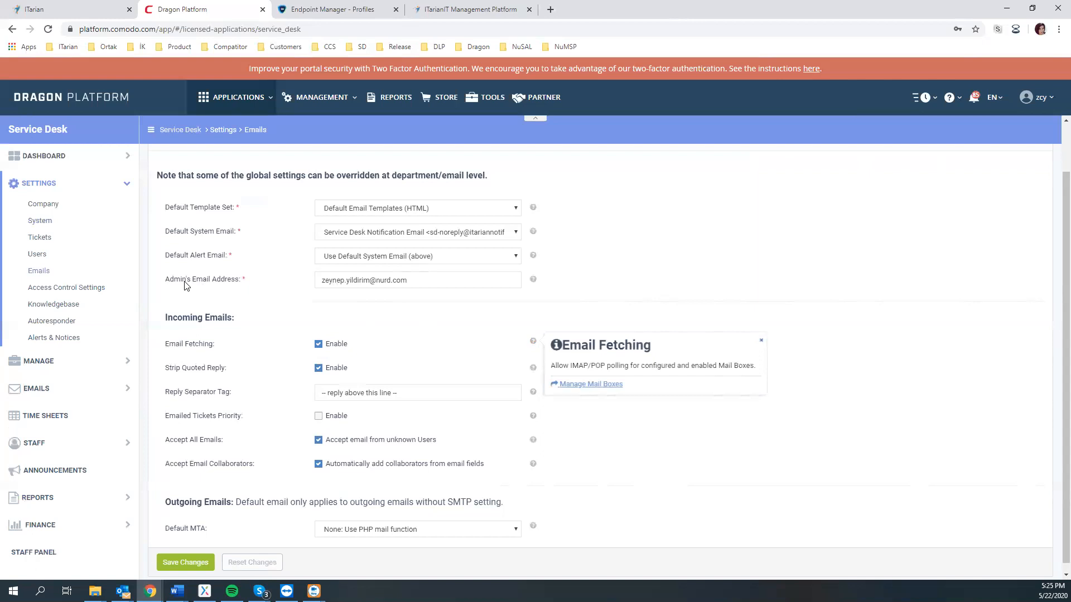
pyautogui.click(182, 562)
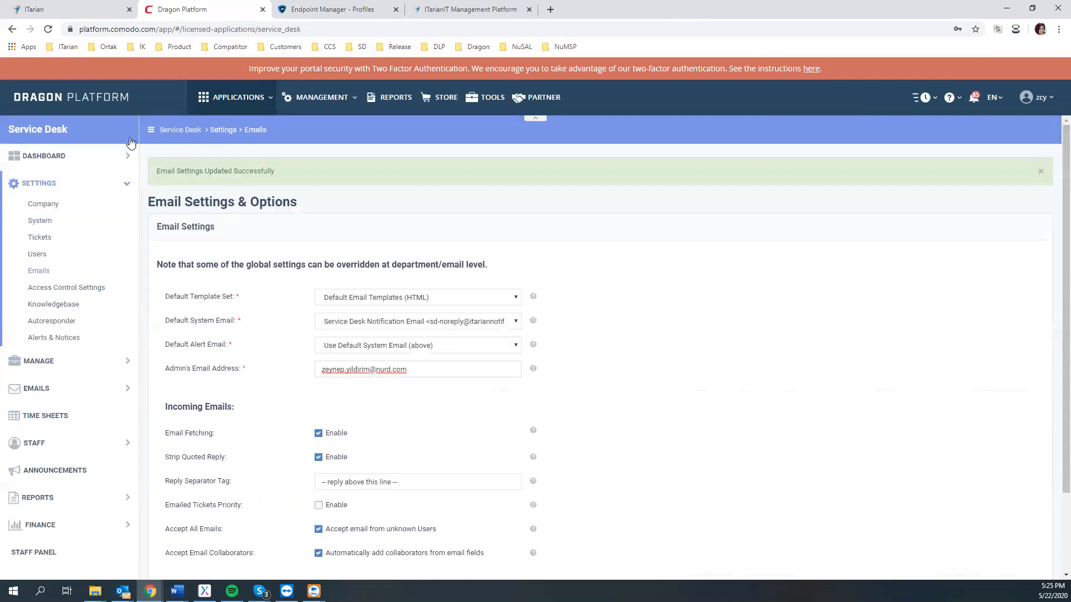
# Return to the staff panel's open tickets and preview the summary of emailed ticket 6.
pyautogui.click(31, 553)
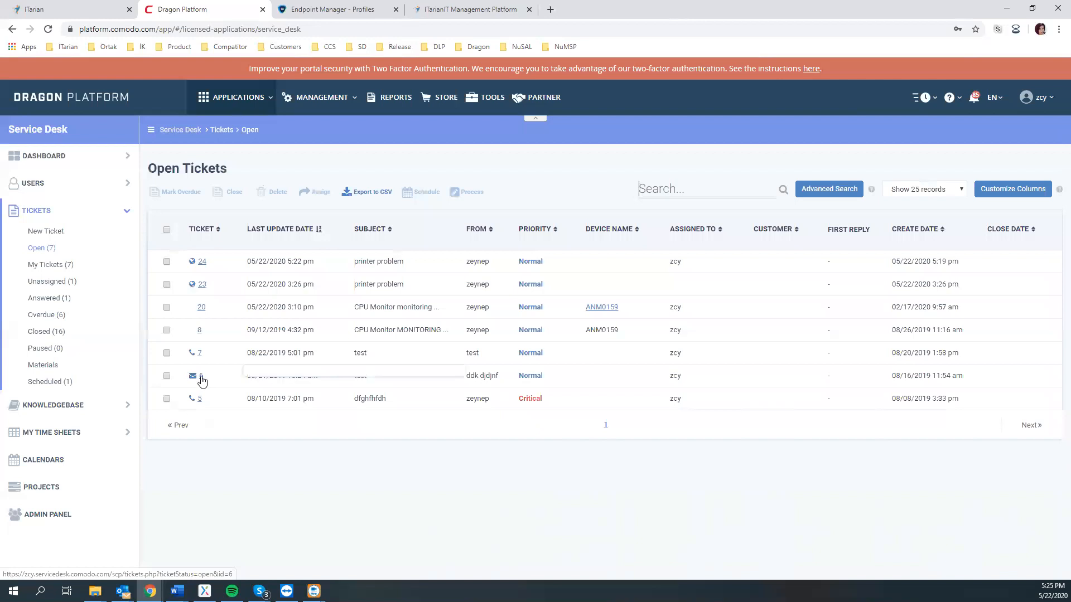
pyautogui.moveTo(202, 381)
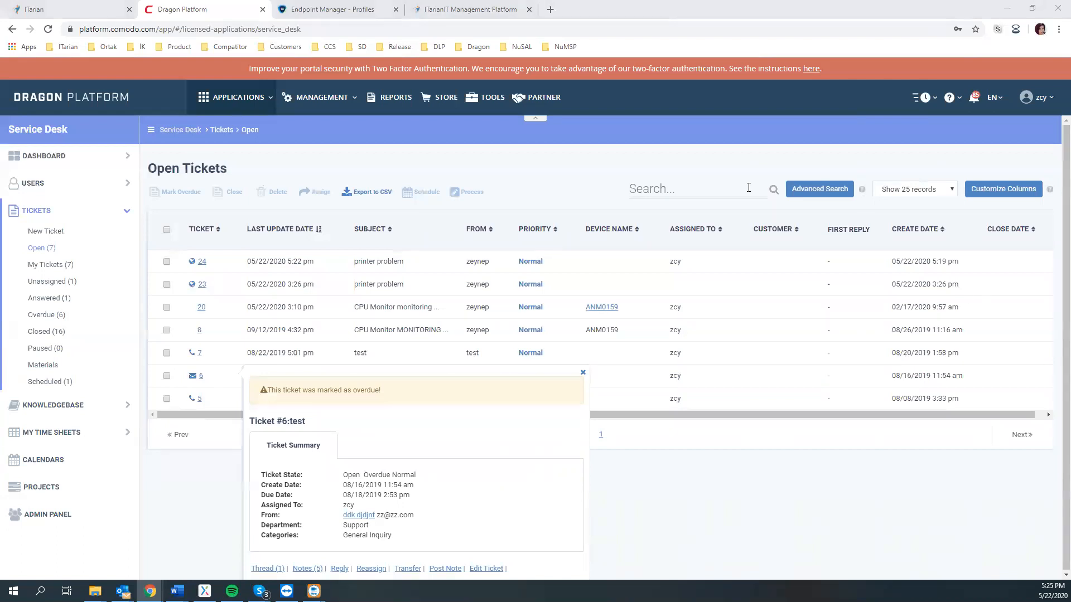
# Open the Quick Ticket App page from the Business Automation and Management products on the ITarian website.
pyautogui.click(470, 9)
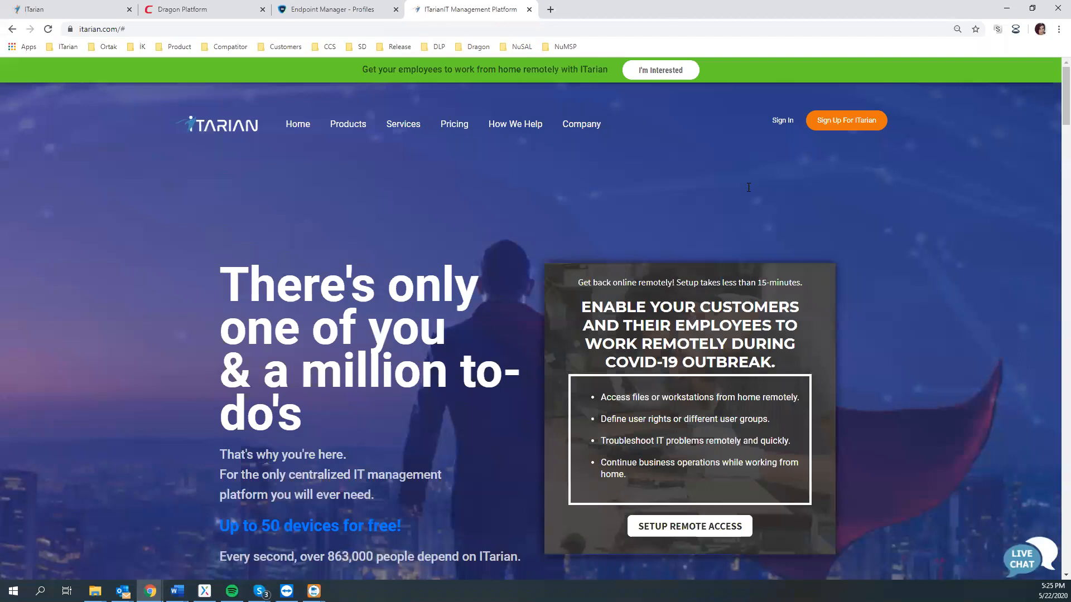
pyautogui.moveTo(339, 130)
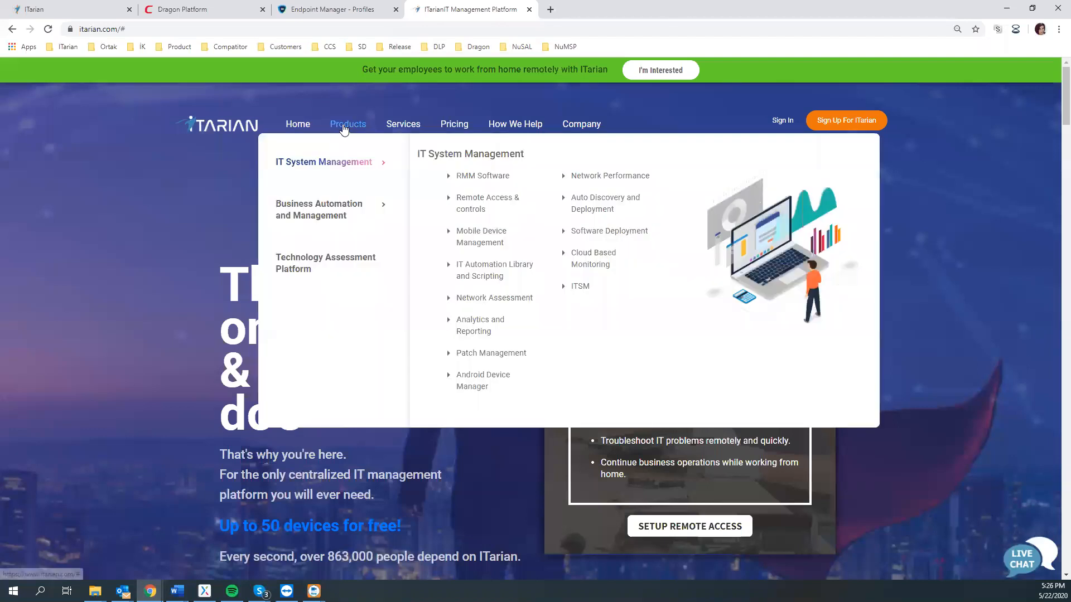
pyautogui.click(305, 218)
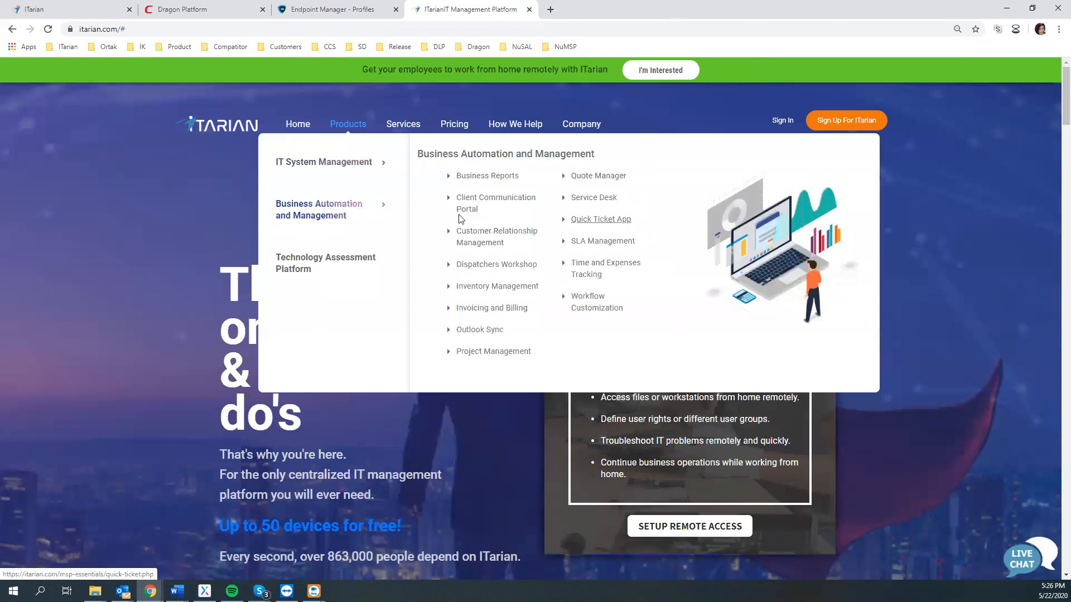
pyautogui.click(600, 220)
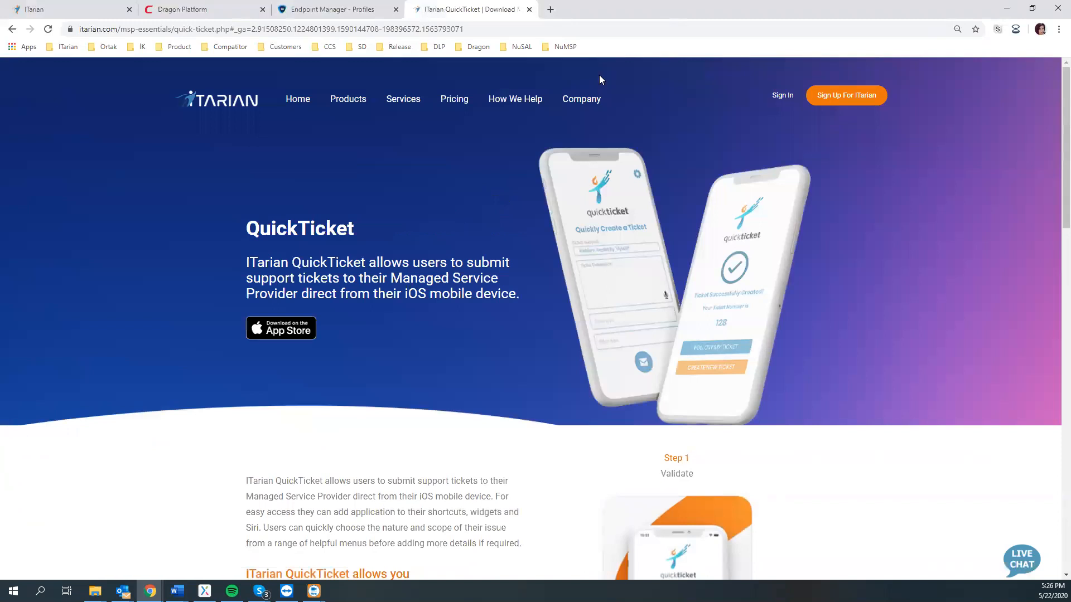
# Open zcy.servicedesk.comodo.com in a new tab and compare its new ticket form with the QuickTicket page.
pyautogui.click(550, 9)
pyautogui.write('https://zcy.servicedesk.comodo.com/')
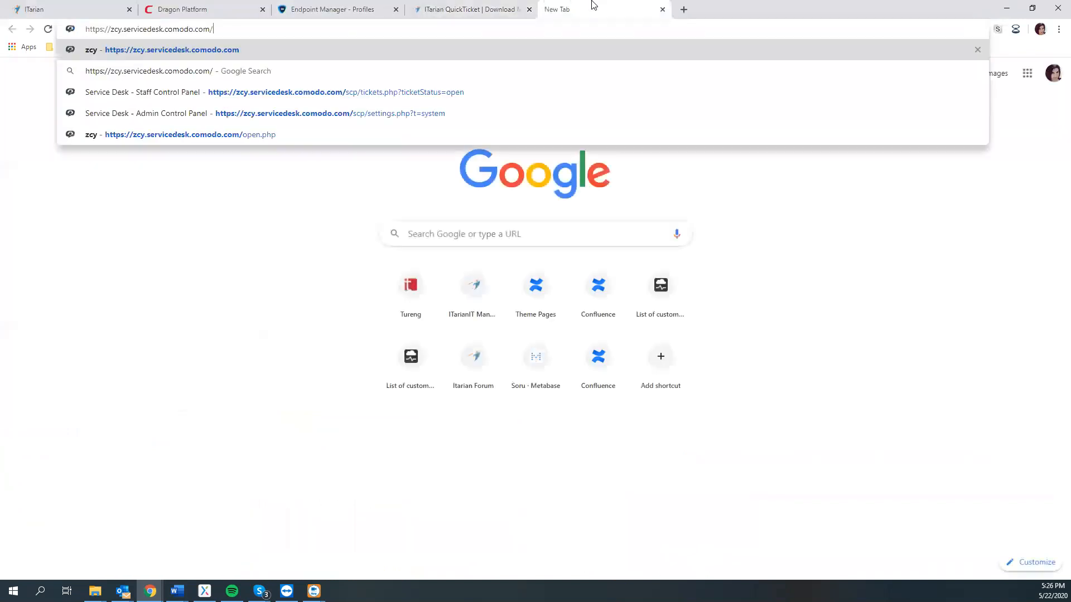
pyautogui.press('Return')
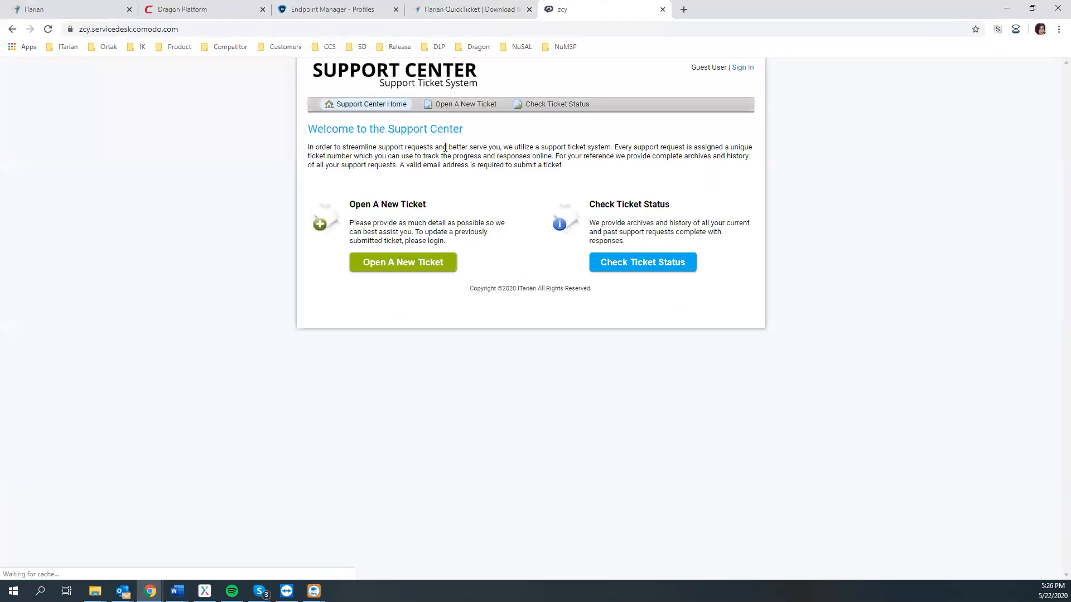
pyautogui.click(389, 264)
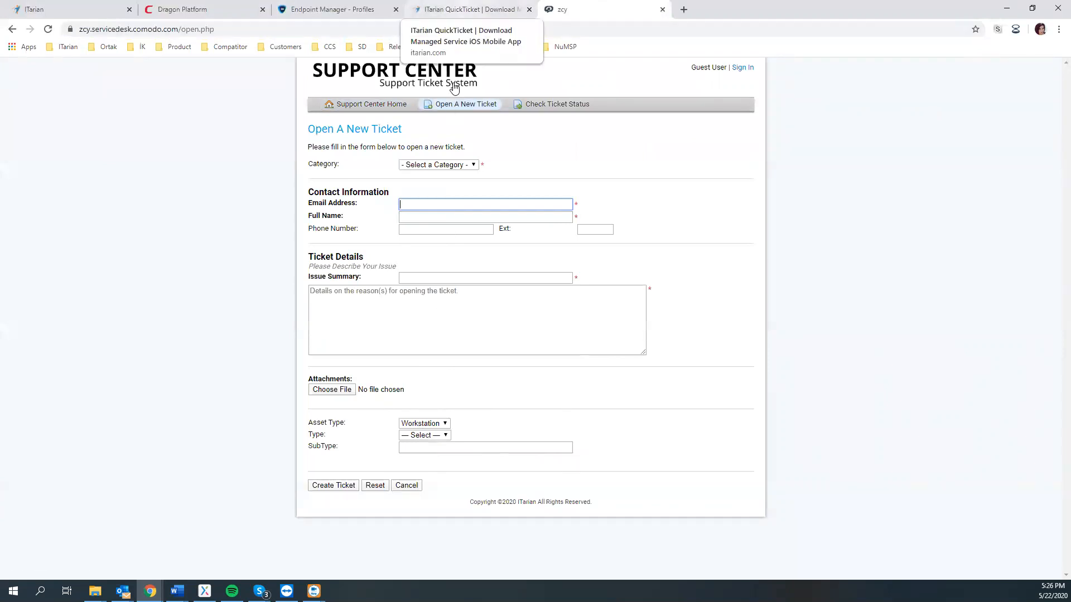
pyautogui.click(466, 9)
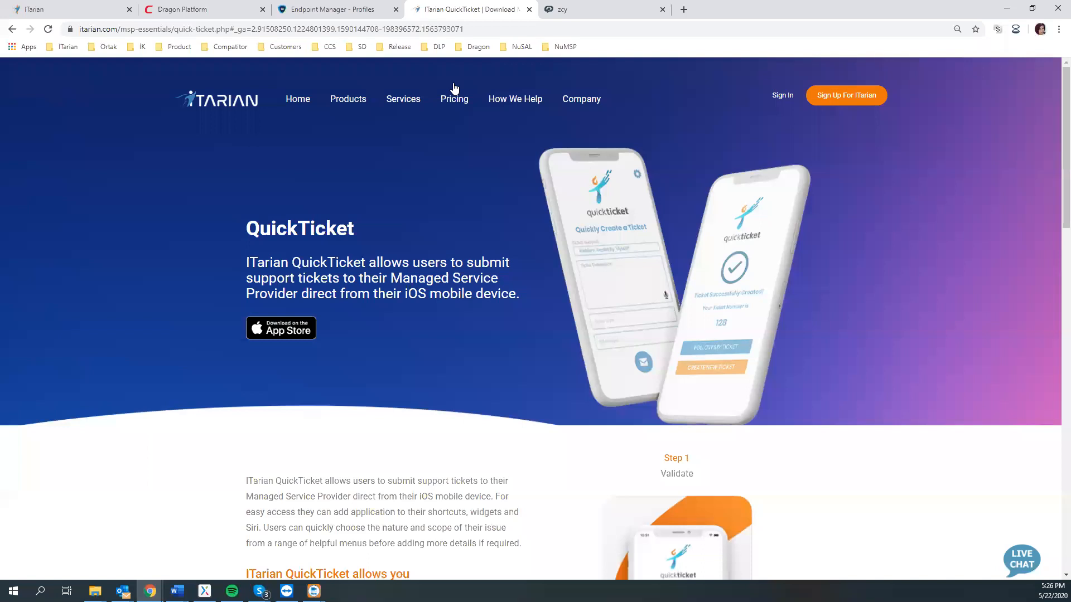
pyautogui.click(597, 8)
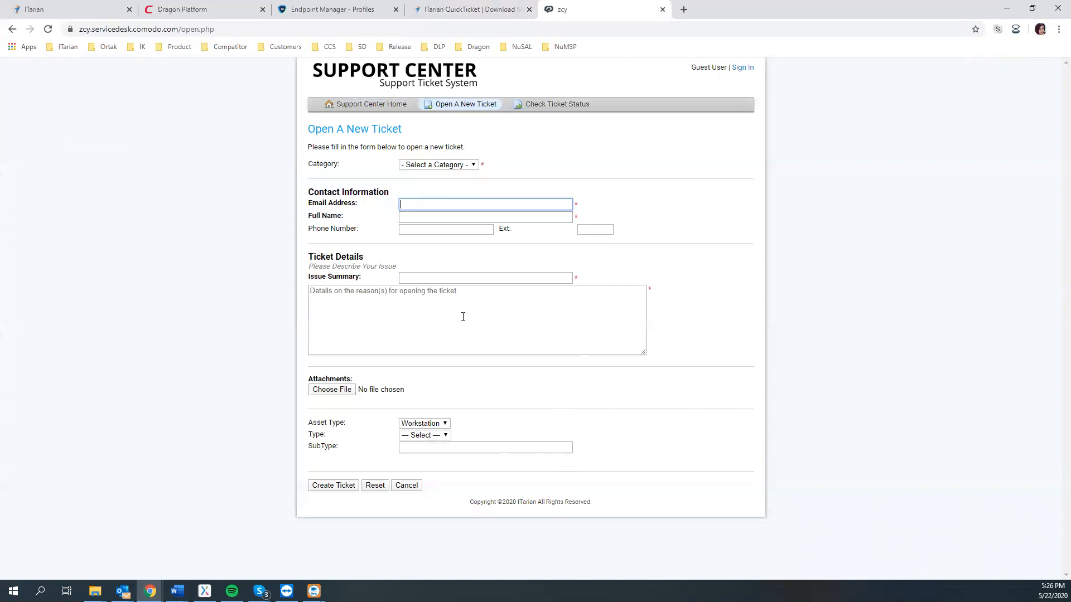
# Go through the QuickTicket page's Validate, Describe and Track walkthrough screens.
pyautogui.click(440, 6)
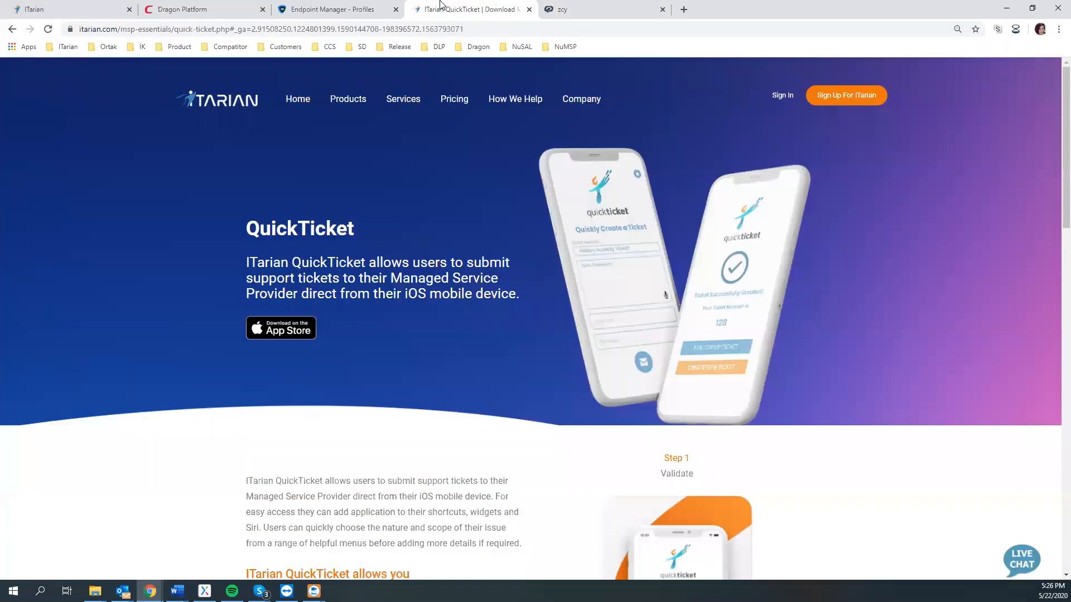
pyautogui.scroll(-4, 456, 65)
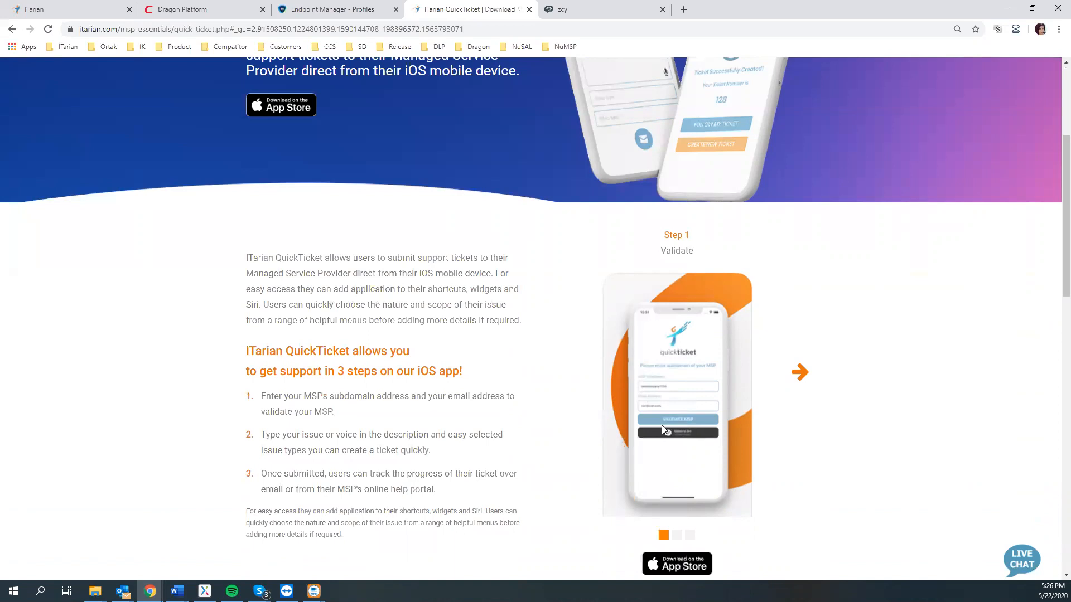
pyautogui.click(795, 380)
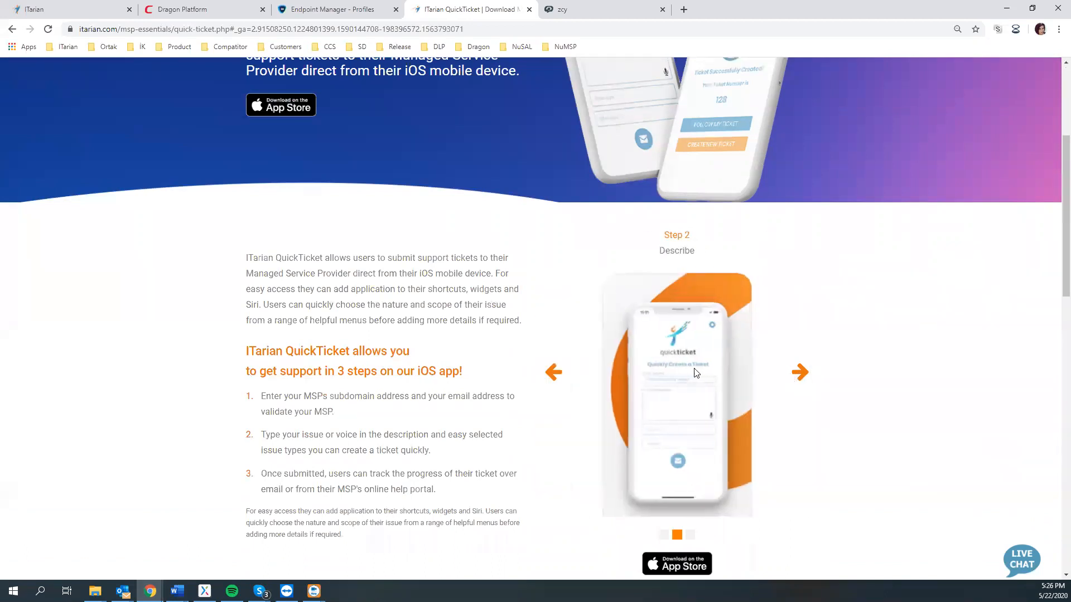
pyautogui.scroll(-1, 694, 374)
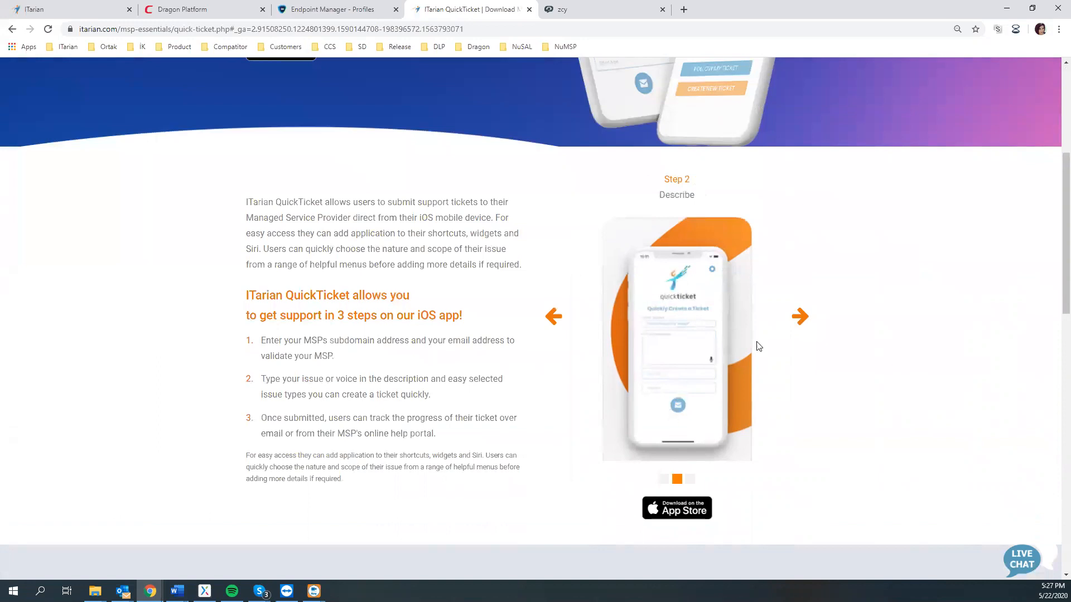
pyautogui.click(800, 316)
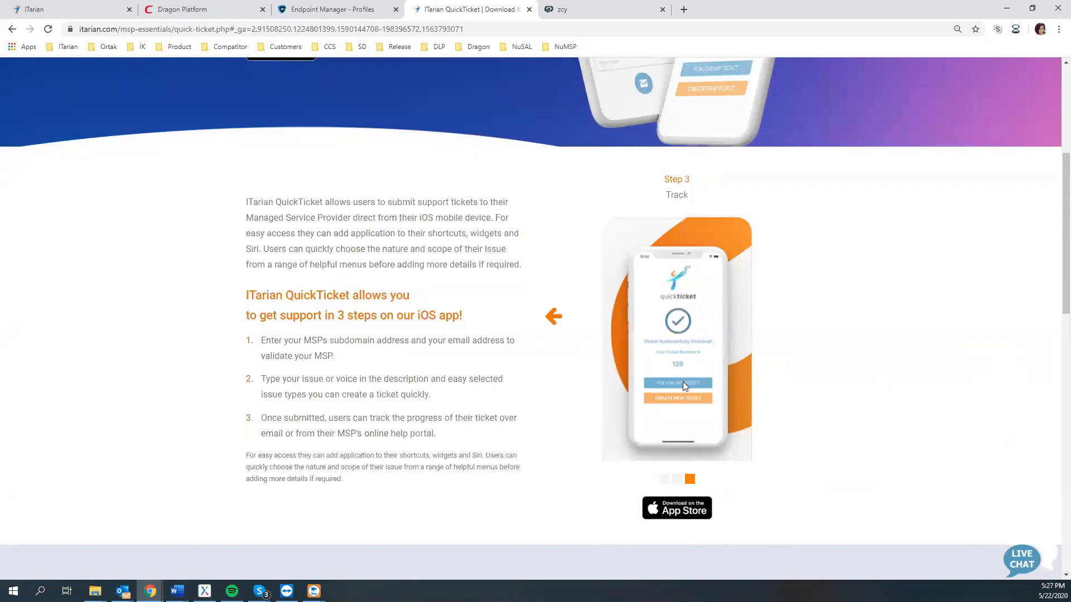
# Open the Support Center's Check Ticket Status form and compare its fields with the QuickTicket Track screen.
pyautogui.hotkey('ctrl', 'Tab')
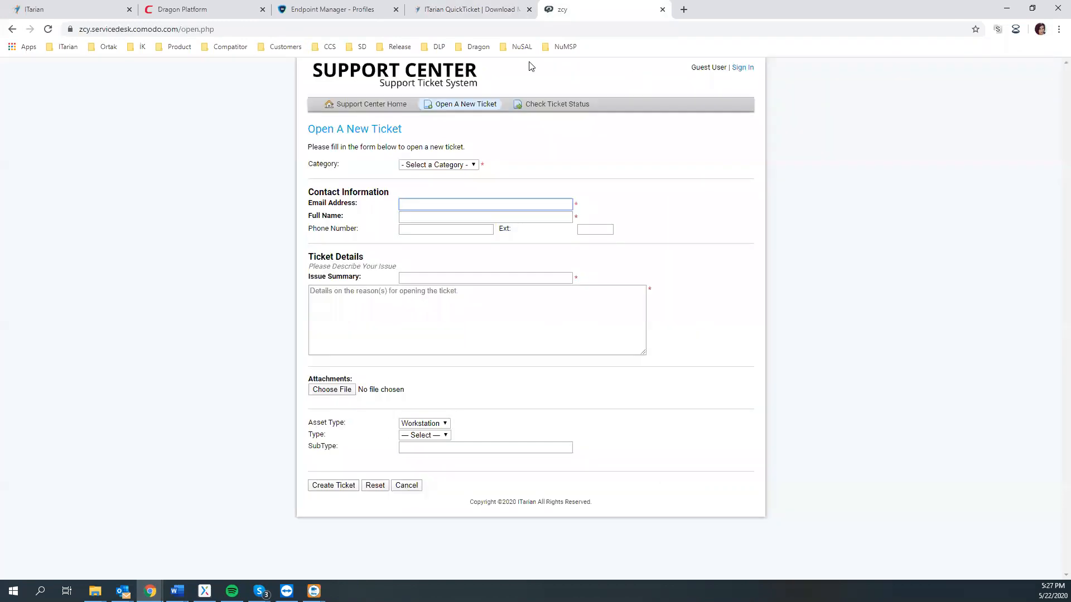
pyautogui.click(349, 105)
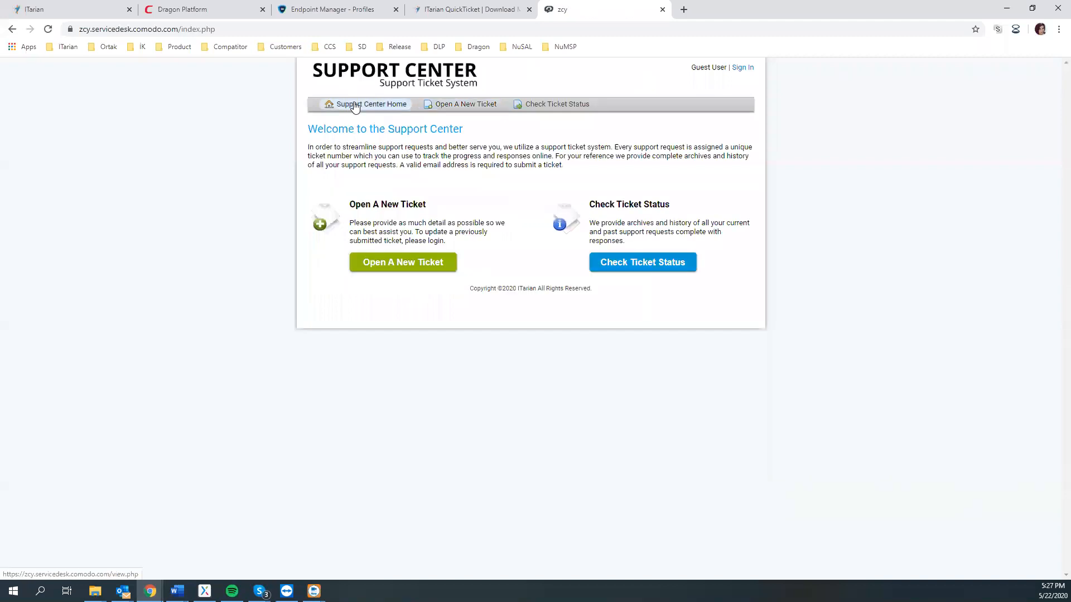
pyautogui.click(661, 263)
pyautogui.click(388, 201)
pyautogui.click(470, 211)
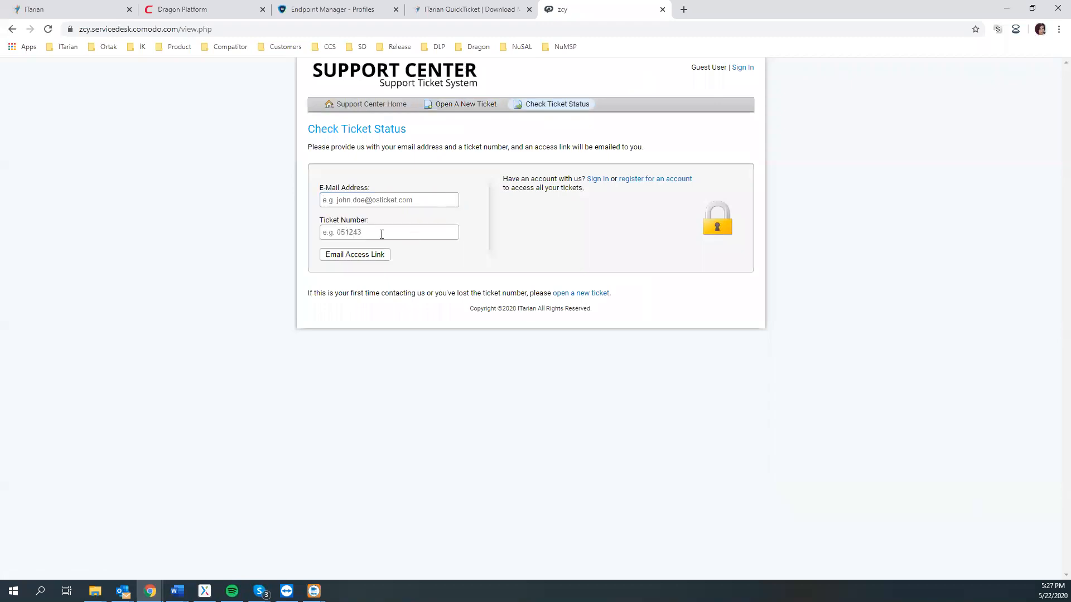
pyautogui.click(381, 233)
pyautogui.click(444, 10)
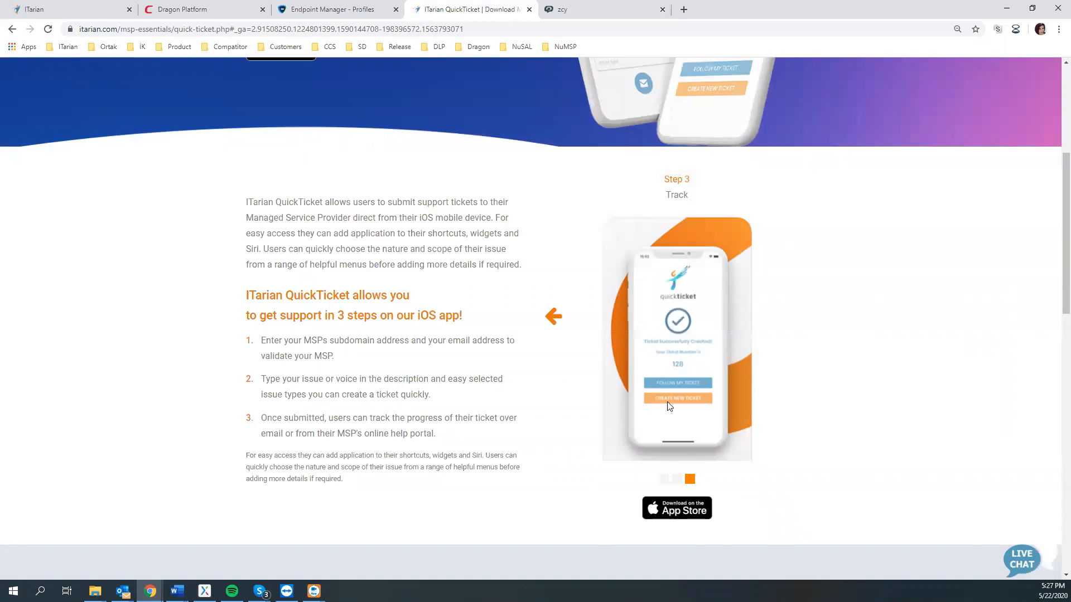
# Return the QuickTicket walkthrough to Describe and point out the Products menu and website domain for reaching the app page.
pyautogui.click(555, 317)
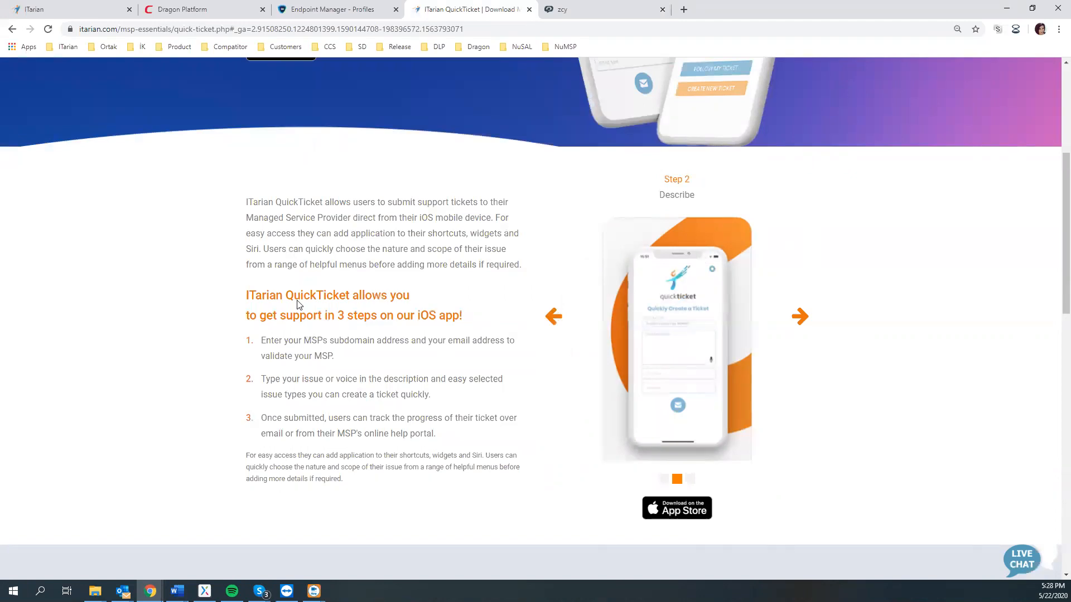
pyautogui.scroll(4, 314, 276)
pyautogui.scroll(1, 314, 274)
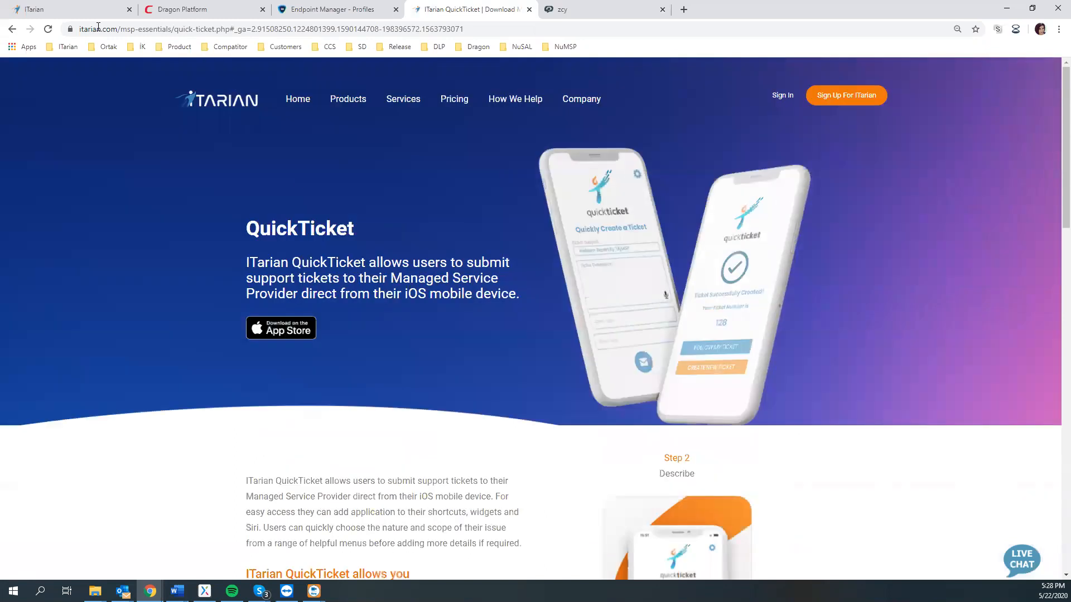
pyautogui.moveTo(346, 98)
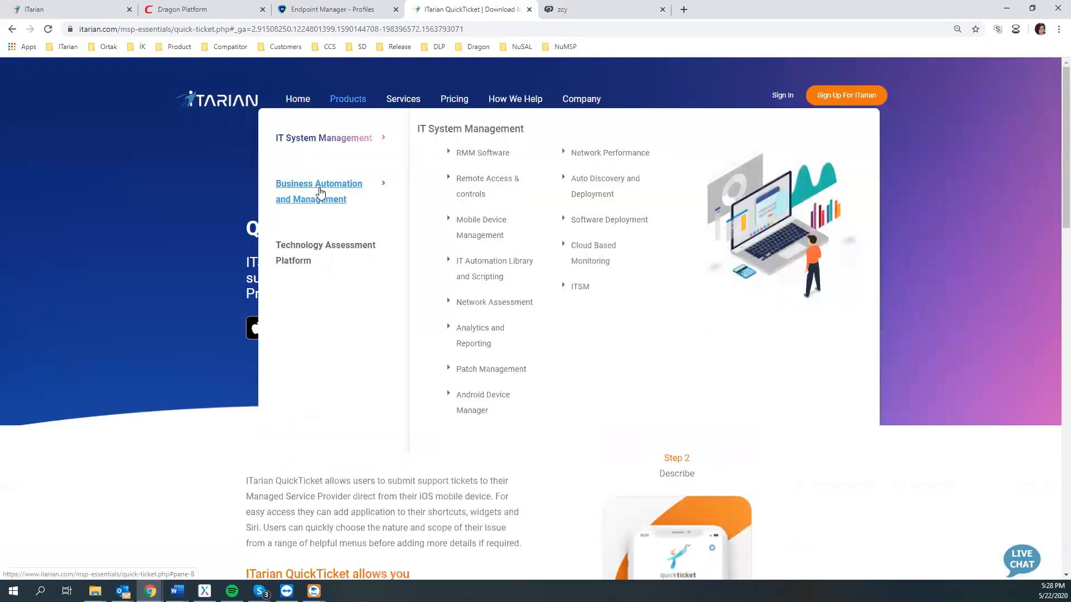
pyautogui.moveTo(321, 192)
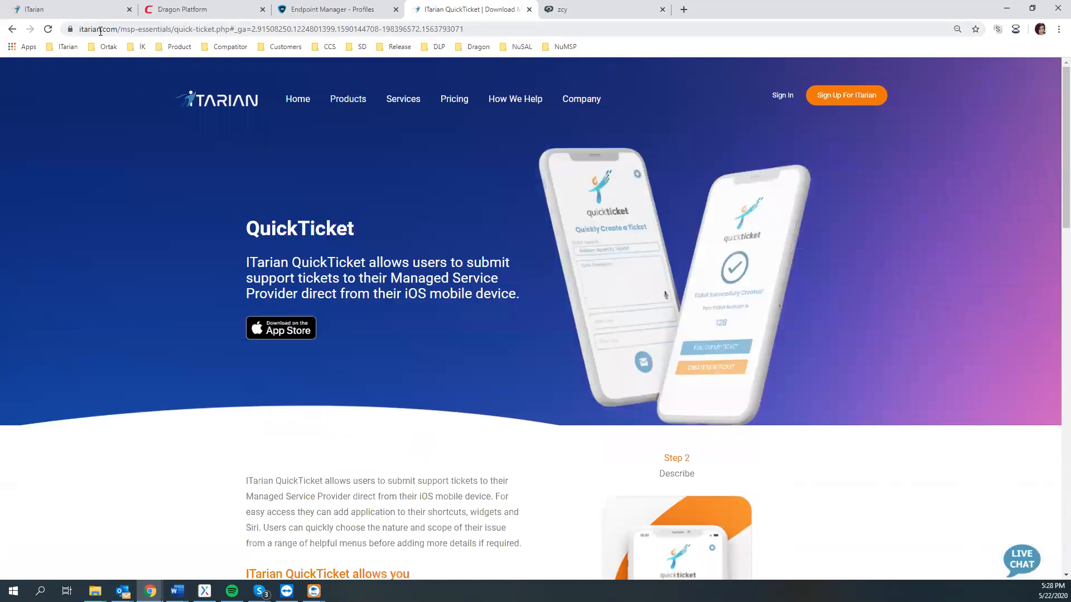
pyautogui.moveTo(93, 31); pyautogui.dragTo(122, 30)
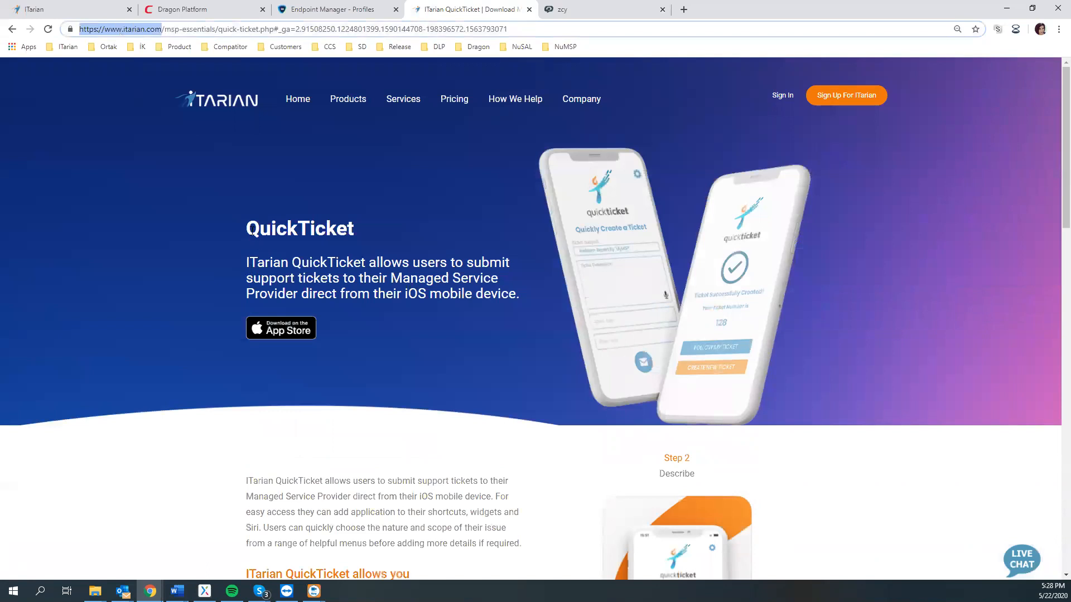
# Open the Itarian QuickTicket listing in the App Store and review its screenshots, description and app information.
pyautogui.click(267, 332)
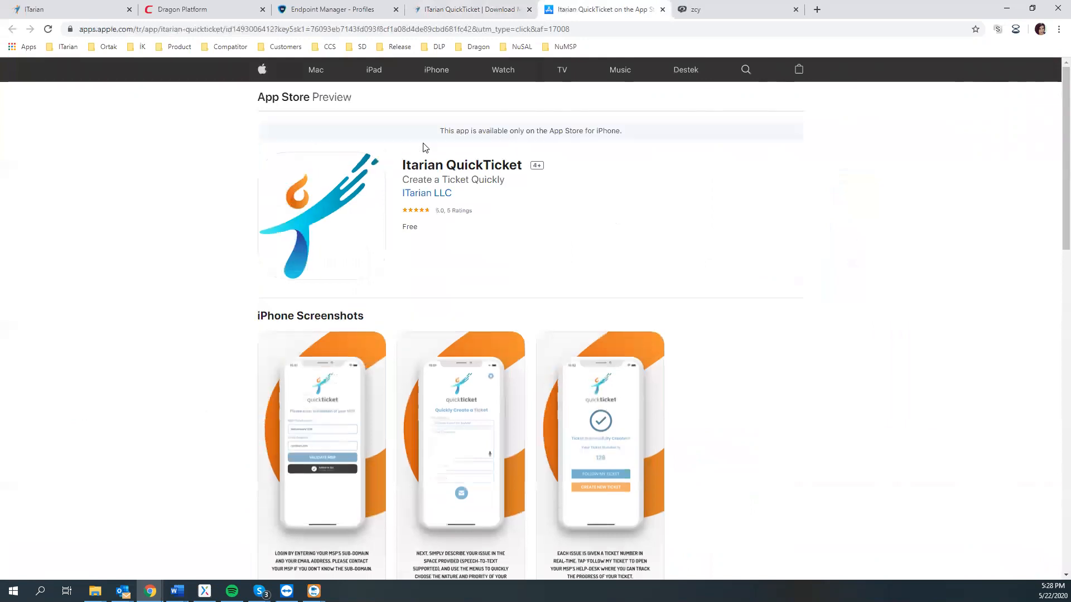
pyautogui.scroll(-3, 794, 323)
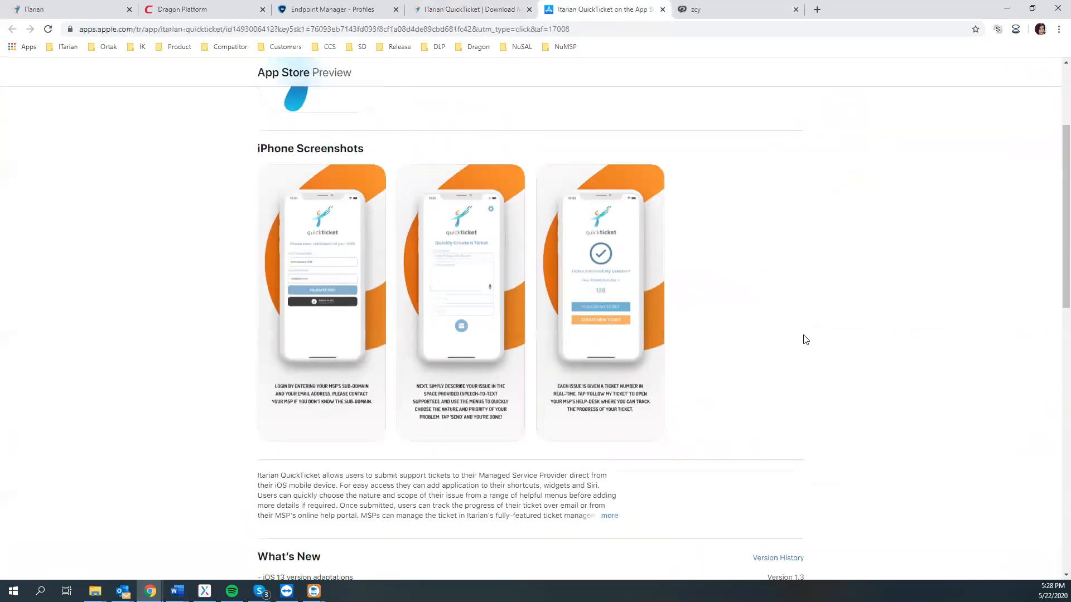
pyautogui.scroll(-3, 805, 340)
pyautogui.scroll(-3, 352, 263)
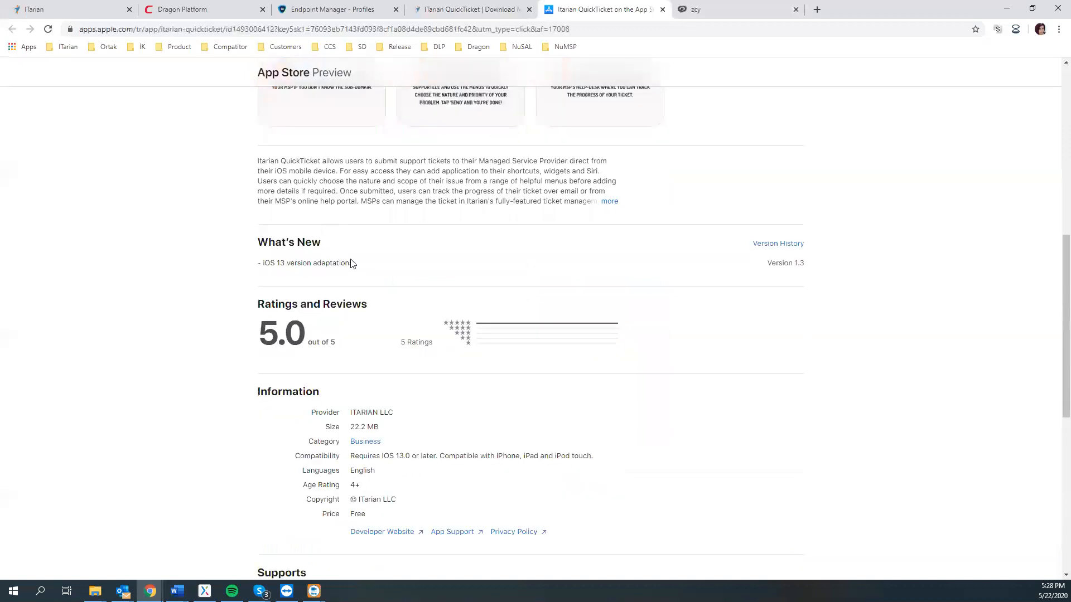
pyautogui.scroll(-3, 380, 268)
pyautogui.scroll(10, 397, 269)
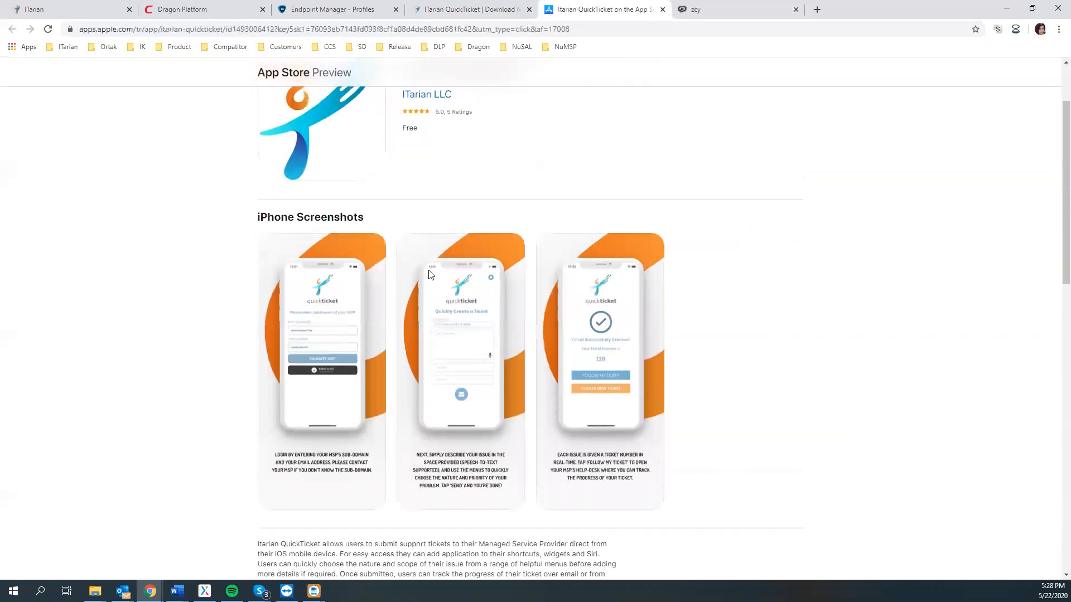
pyautogui.scroll(2, 429, 275)
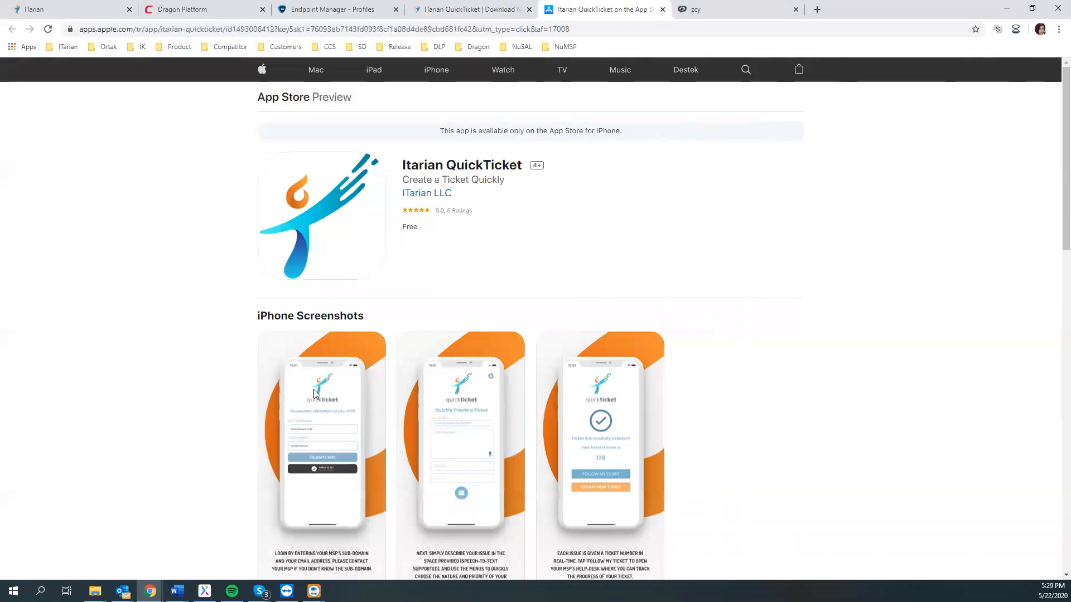
# Return to the Service Desk open tickets list and close the summary preview of ticket 6.
pyautogui.click(749, 7)
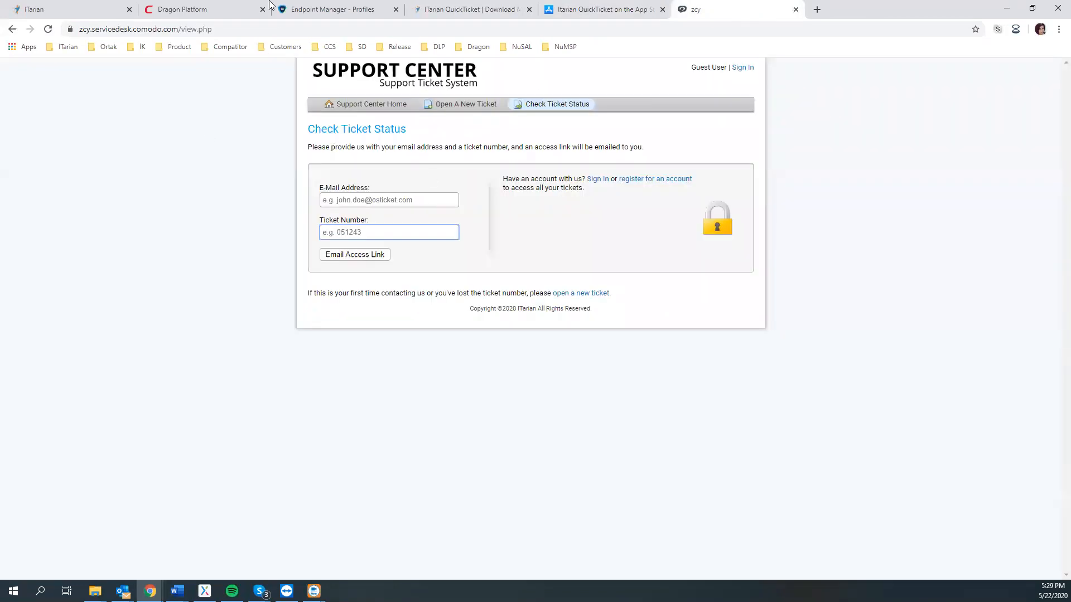
pyautogui.click(228, 5)
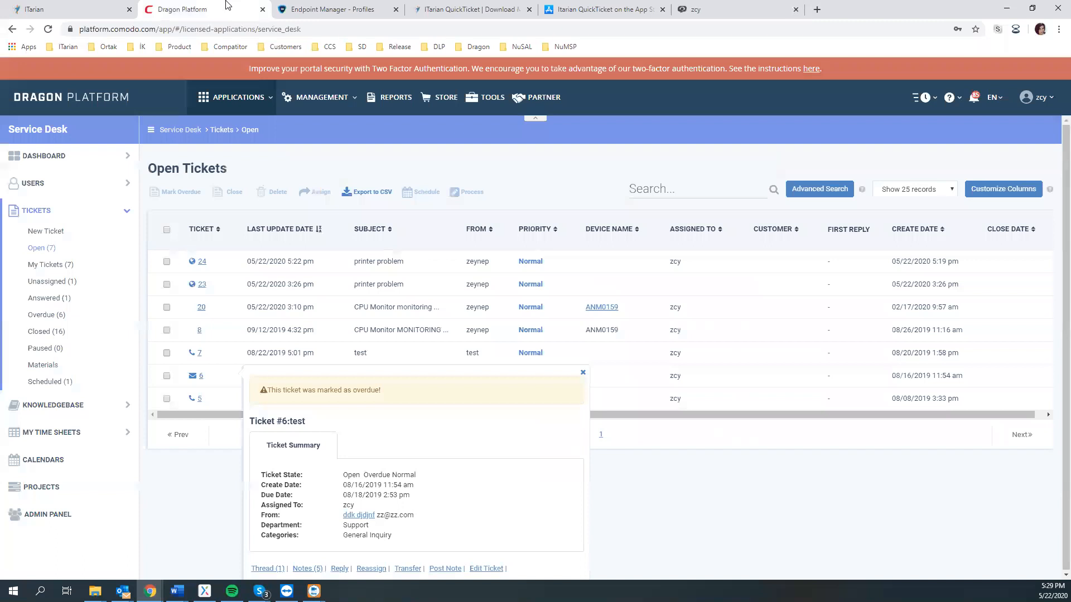
pyautogui.click(581, 374)
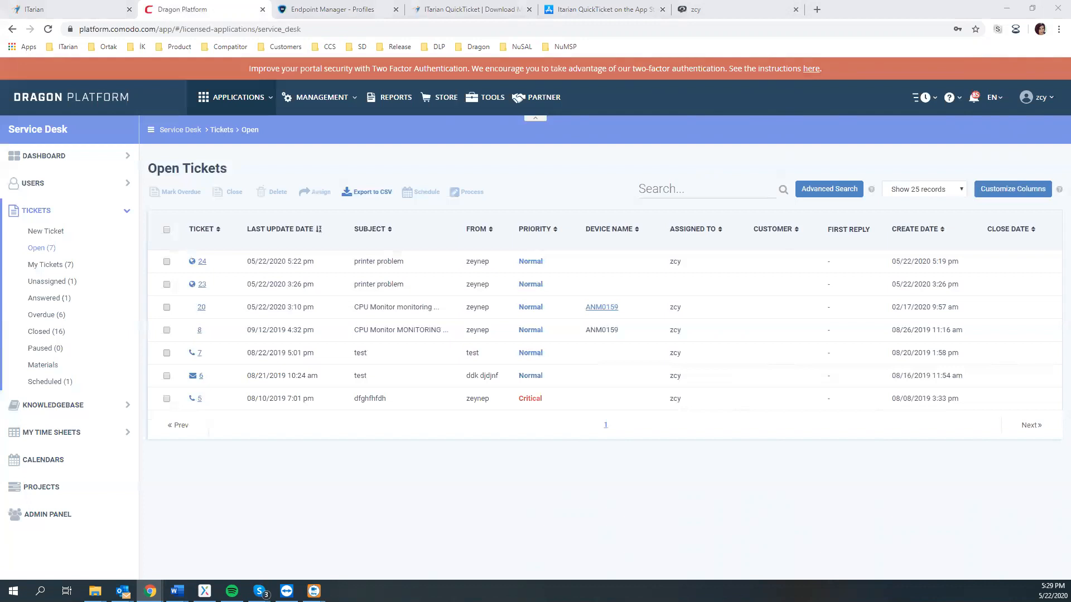
# Revisit the QuickTicket App Store listing and return to the QuickTicket page on the ITarian website, selecting its address.
pyautogui.click(617, 5)
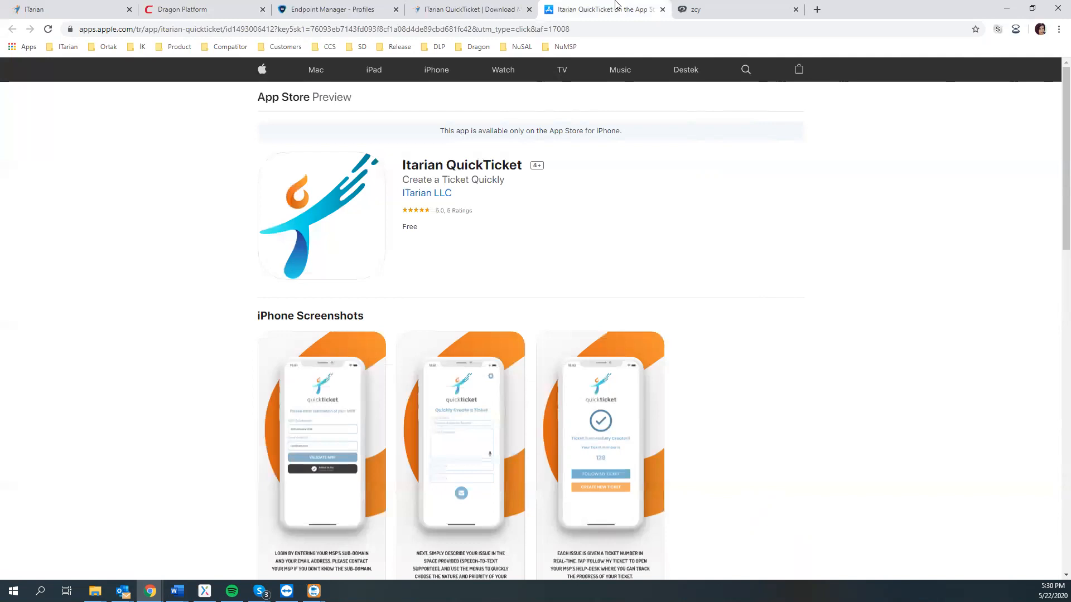
pyautogui.click(501, 9)
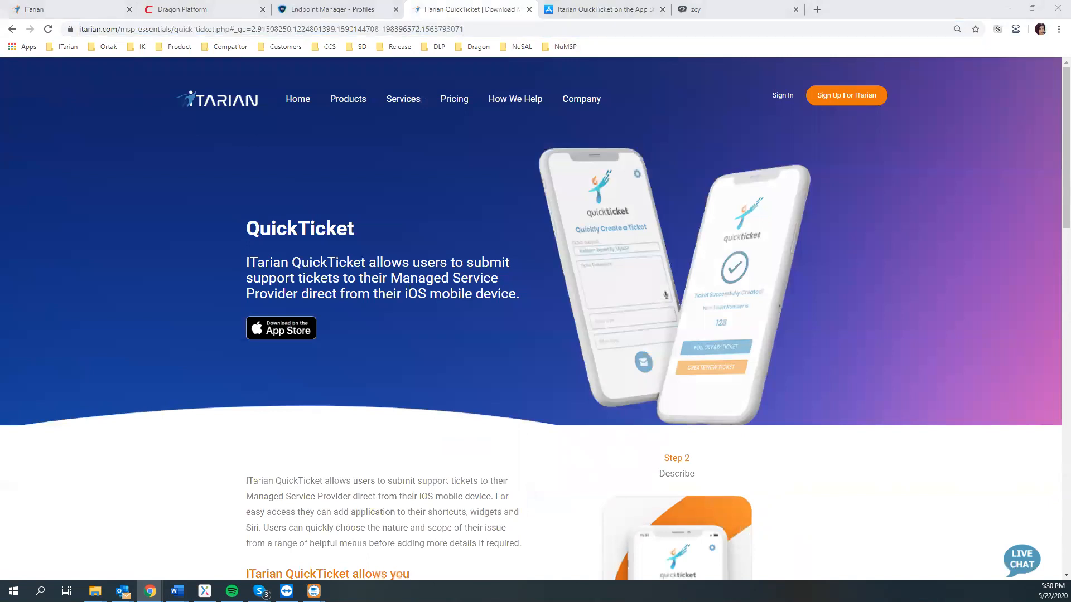
pyautogui.click(611, 6)
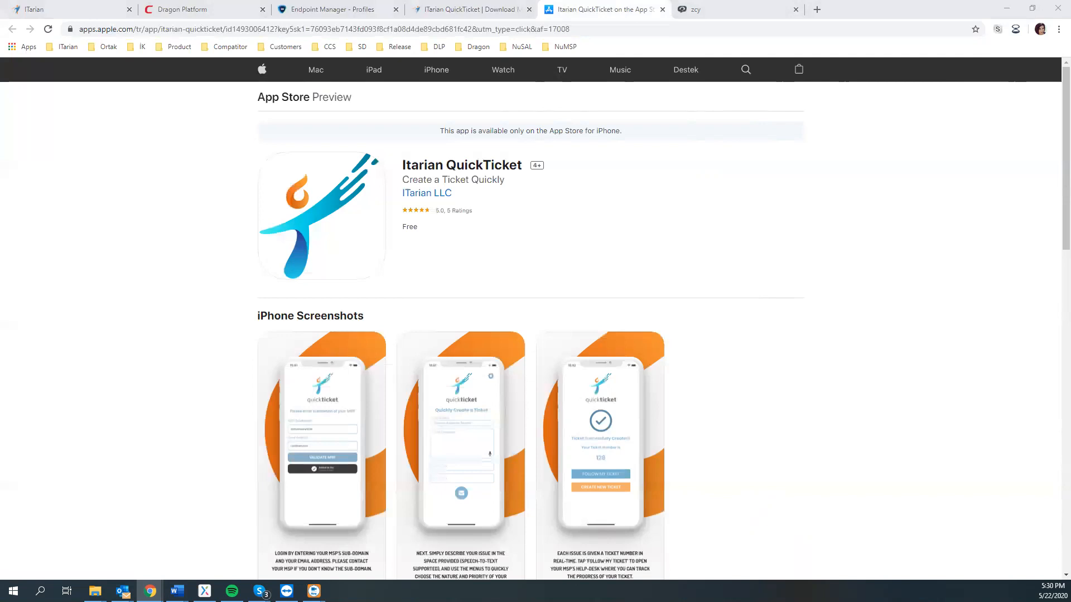
pyautogui.click(463, 6)
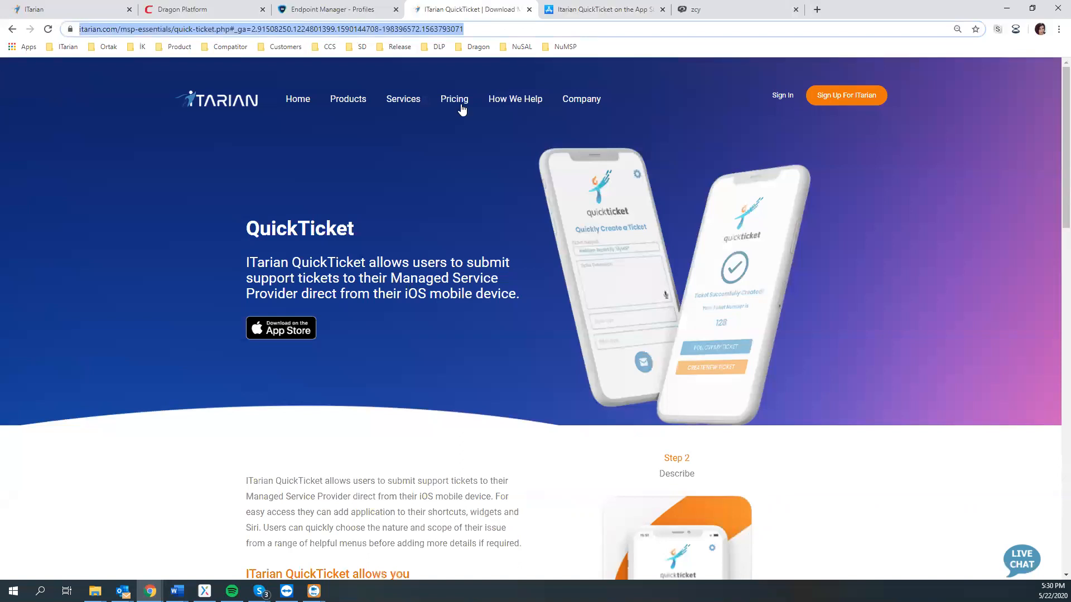
# Review the QuickTicket page's three support steps and its Key benefits and capabilities section.
pyautogui.scroll(-8, 404, 372)
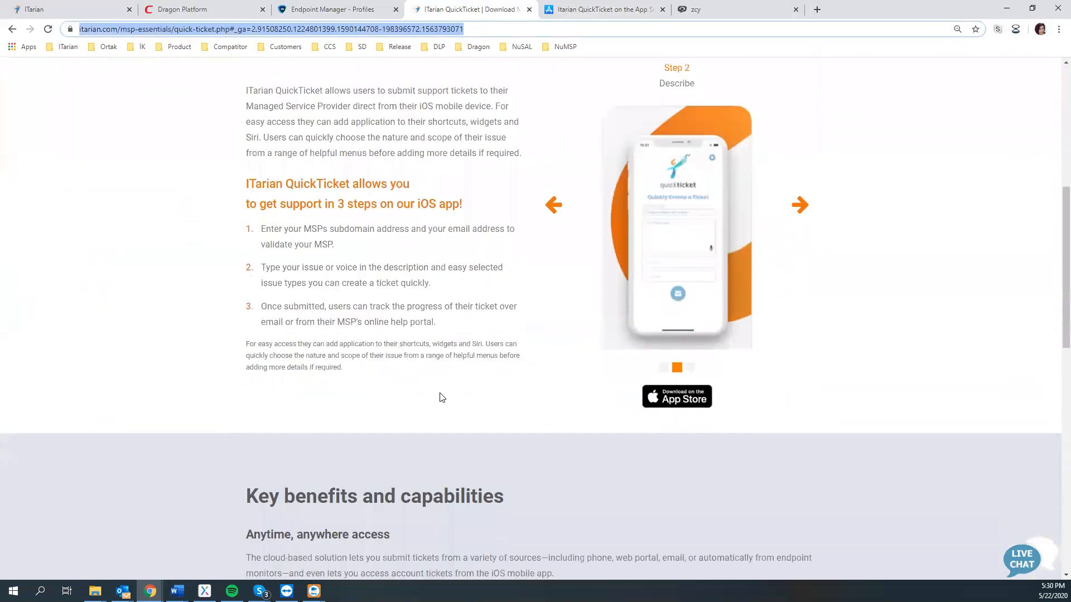
pyautogui.scroll(-4, 444, 399)
pyautogui.scroll(-4, 458, 404)
pyautogui.scroll(7, 459, 374)
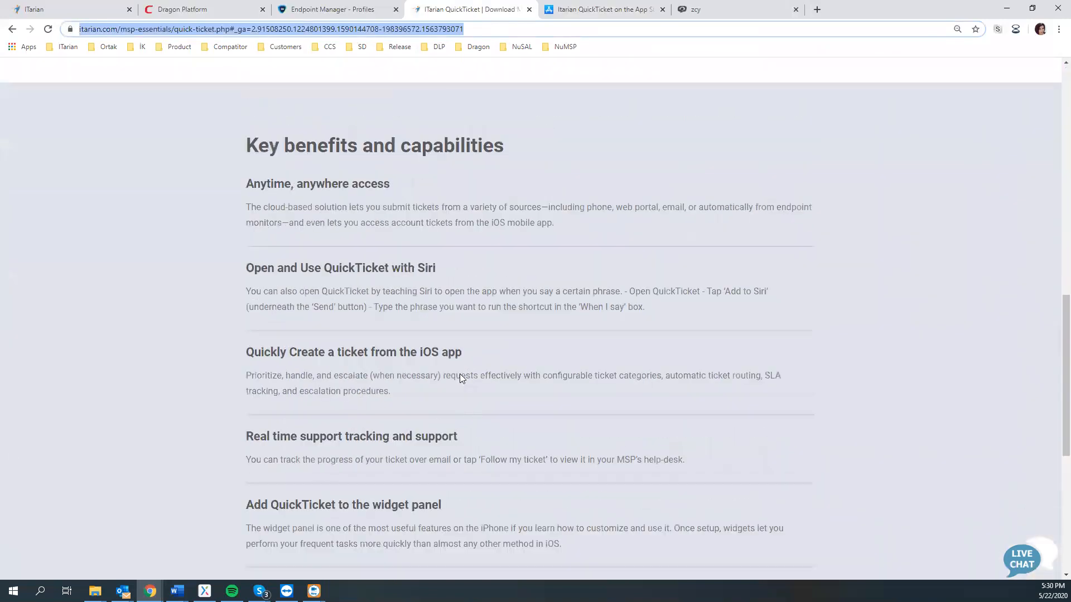
pyautogui.scroll(3, 467, 355)
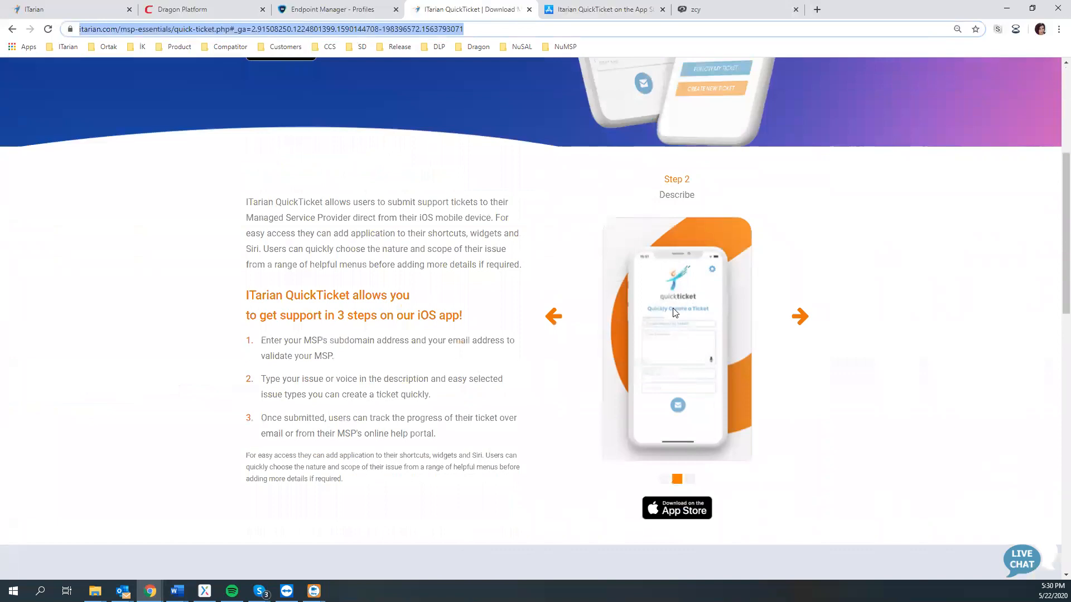
pyautogui.scroll(1, 675, 314)
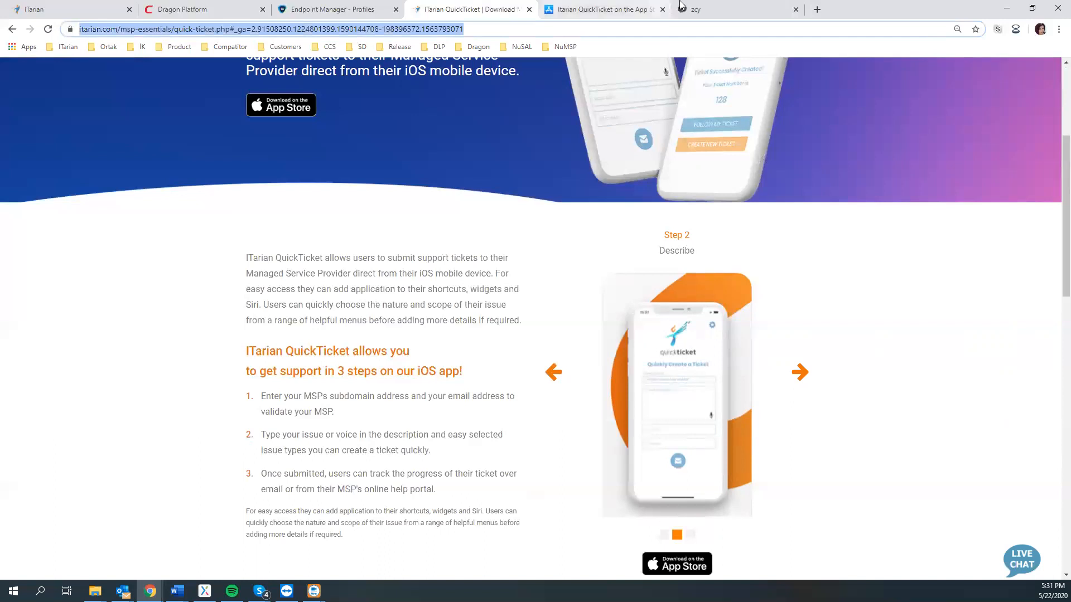
# Open the ITarian forum in a new browser tab and go to its General Announcements section.
pyautogui.click(812, 11)
pyautogui.write('forum')
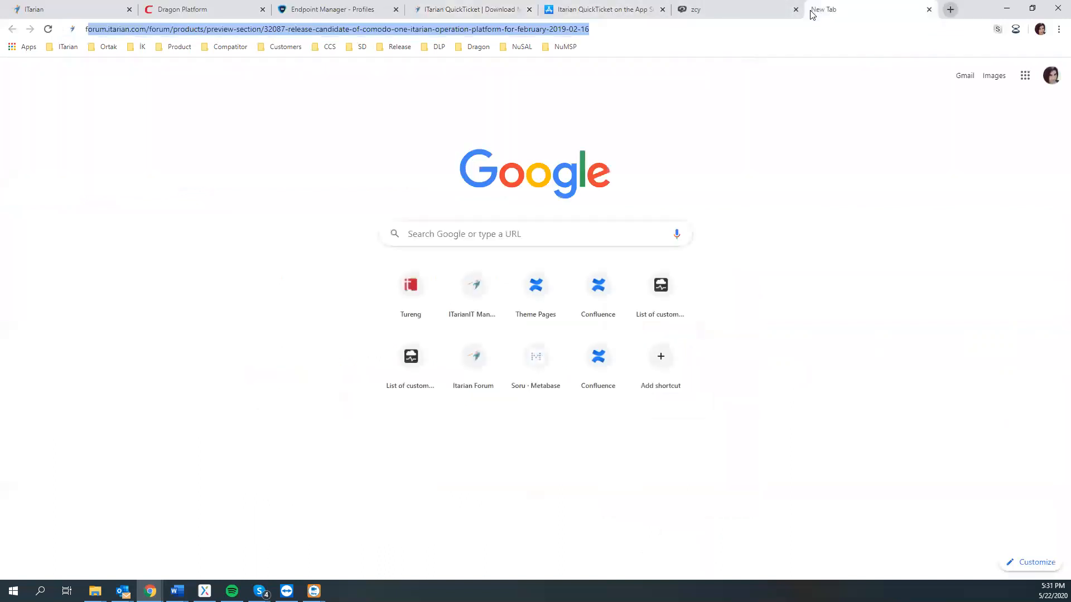
pyautogui.press('Return')
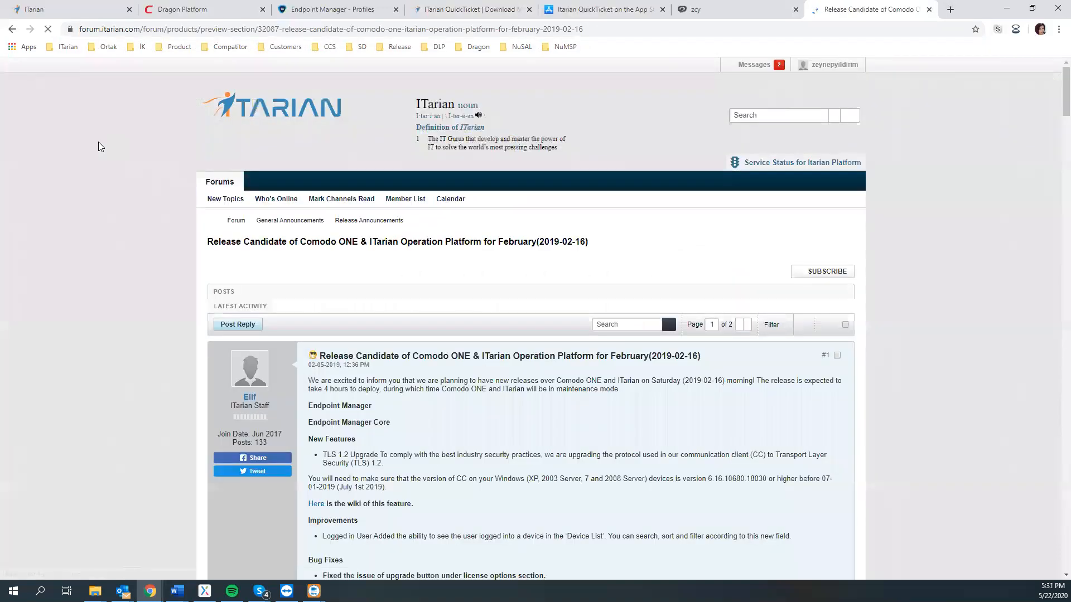
pyautogui.click(290, 221)
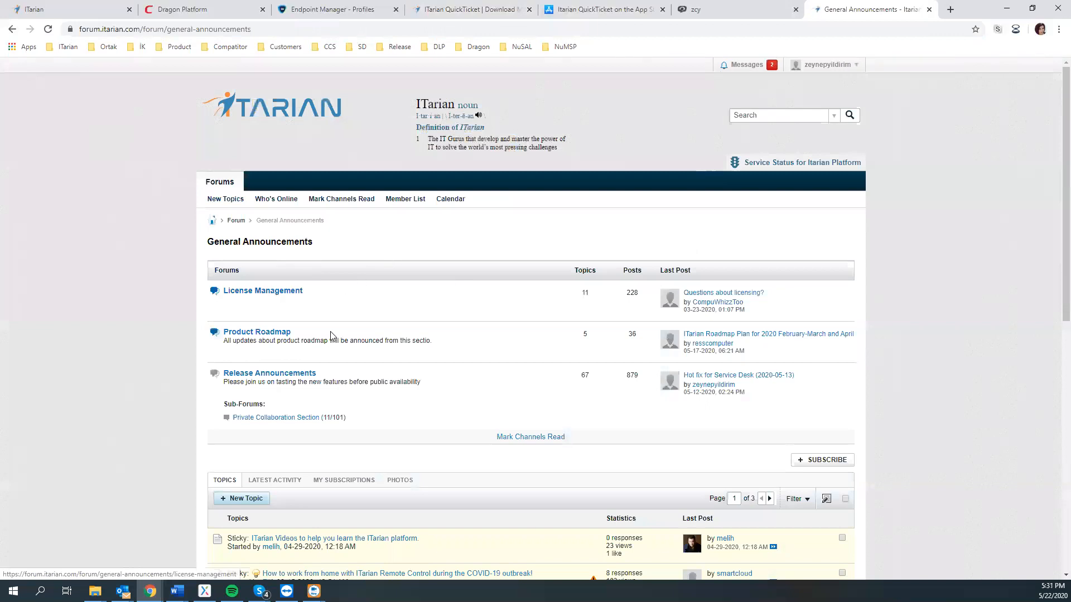
# Find the "[What's New] ITarian QuickTicket Application!" topic in the General Announcements list and open it.
pyautogui.scroll(-4, 332, 338)
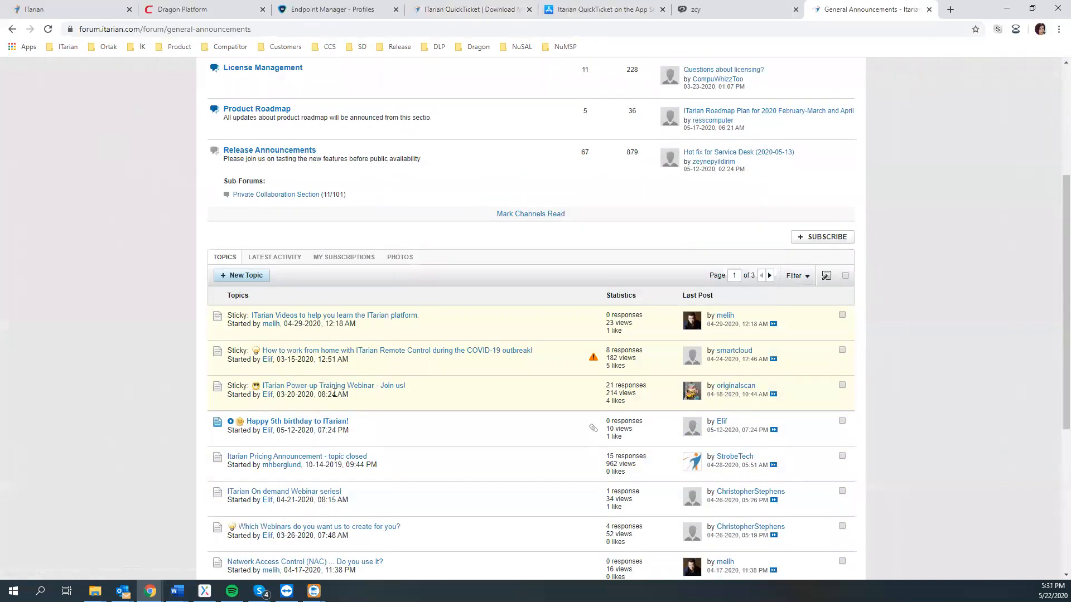
pyautogui.scroll(-1, 201, 405)
pyautogui.scroll(-2, 202, 405)
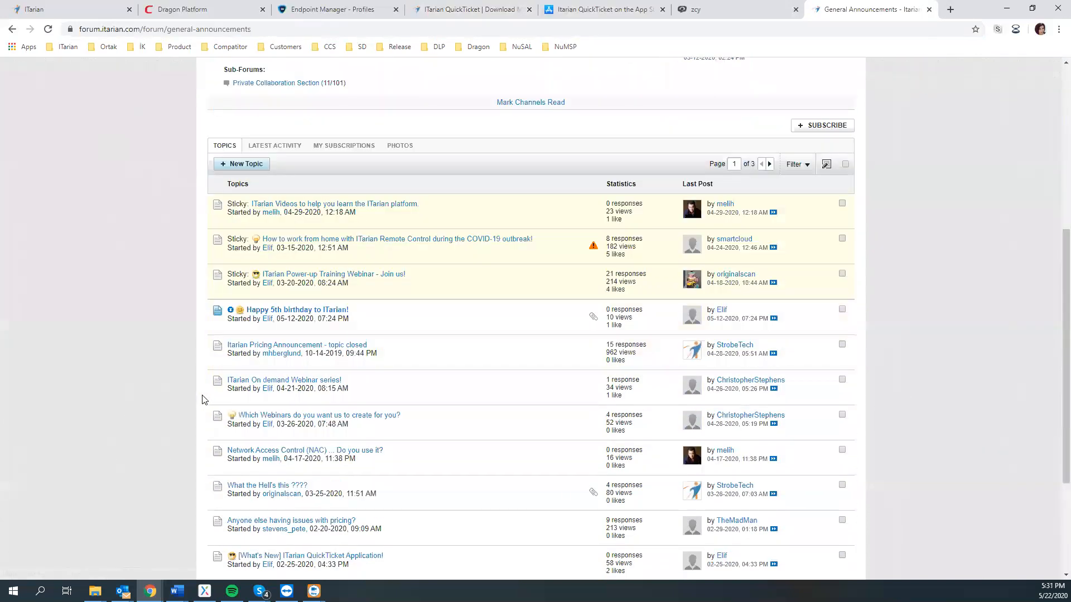
pyautogui.scroll(-2, 202, 399)
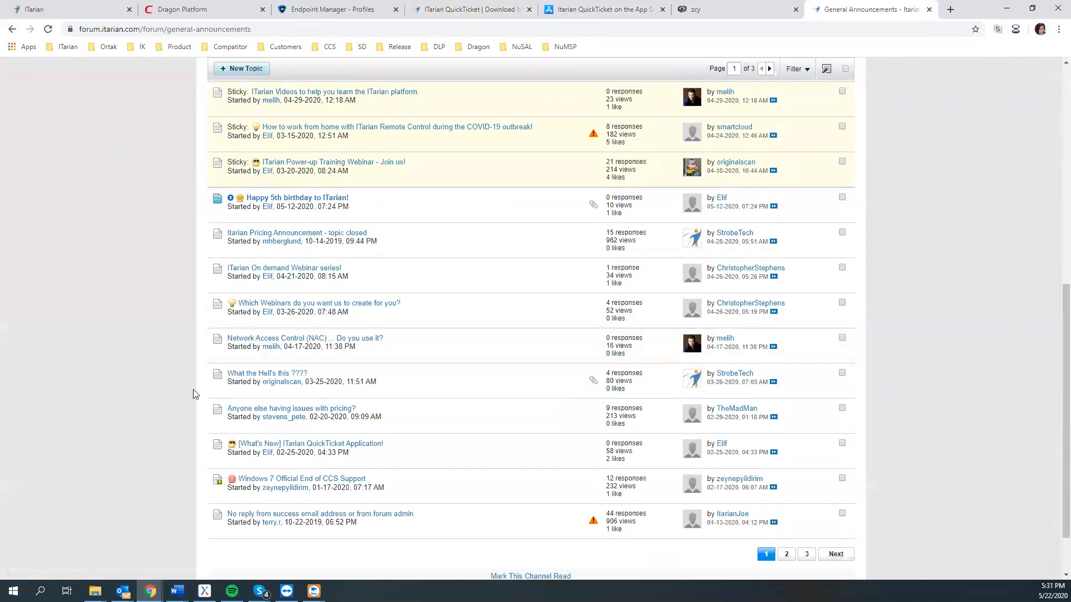
pyautogui.click(277, 444)
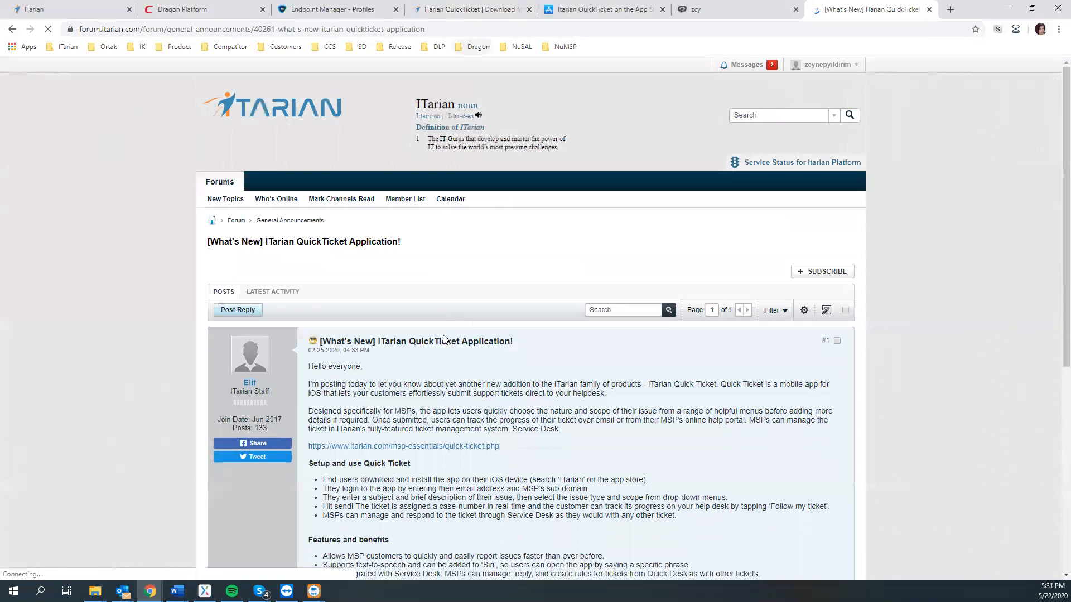
# Select the topic's web address, review the post, and highlight the contact email under White-label / rebranding options.
pyautogui.click(473, 30)
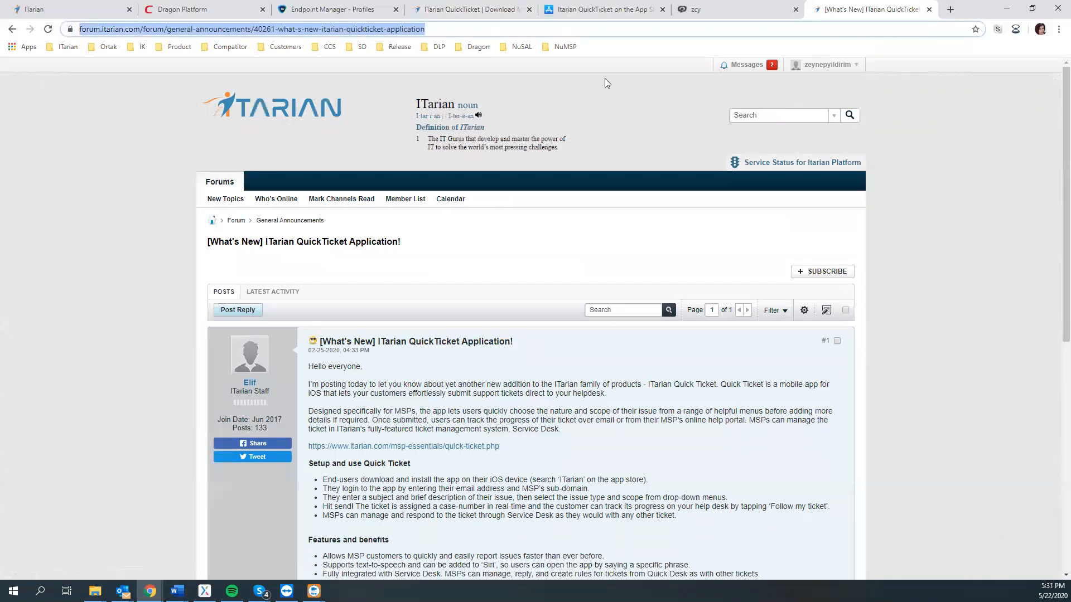
pyautogui.scroll(-3, 605, 78)
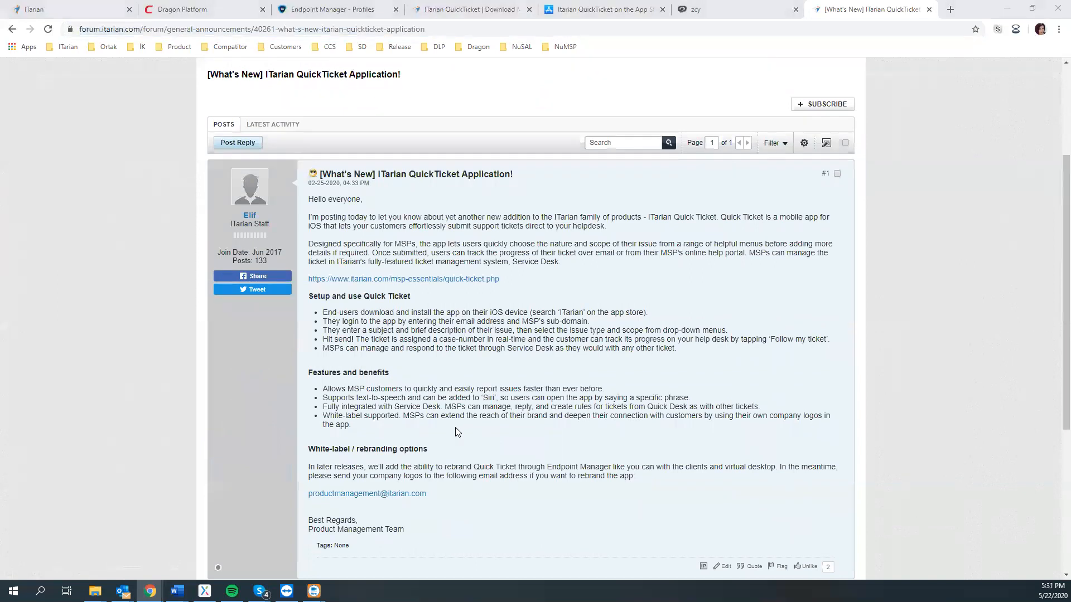
pyautogui.moveTo(455, 492); pyautogui.dragTo(310, 497)
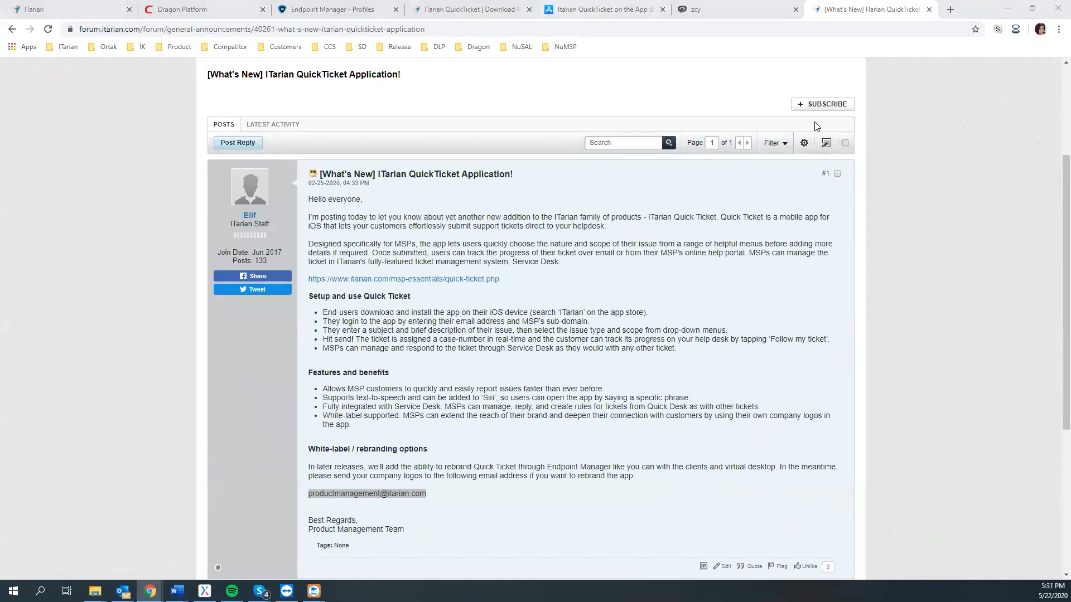
# Return to the QuickTicket page on the ITarian website and show its introduction with the App Store download link.
pyautogui.click(599, 8)
pyautogui.click(458, 4)
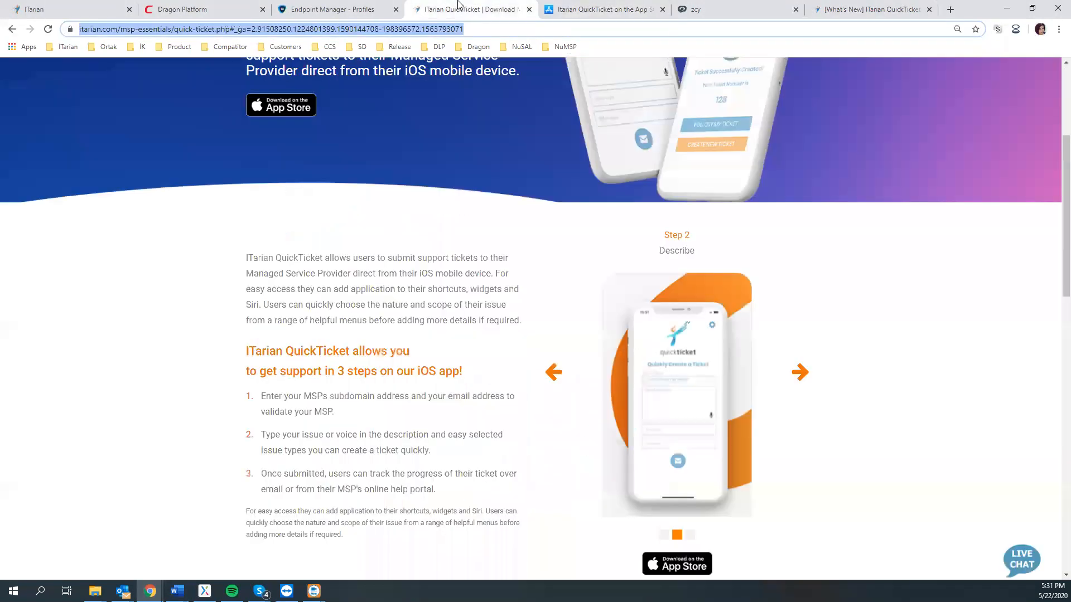
pyautogui.scroll(3, 445, 290)
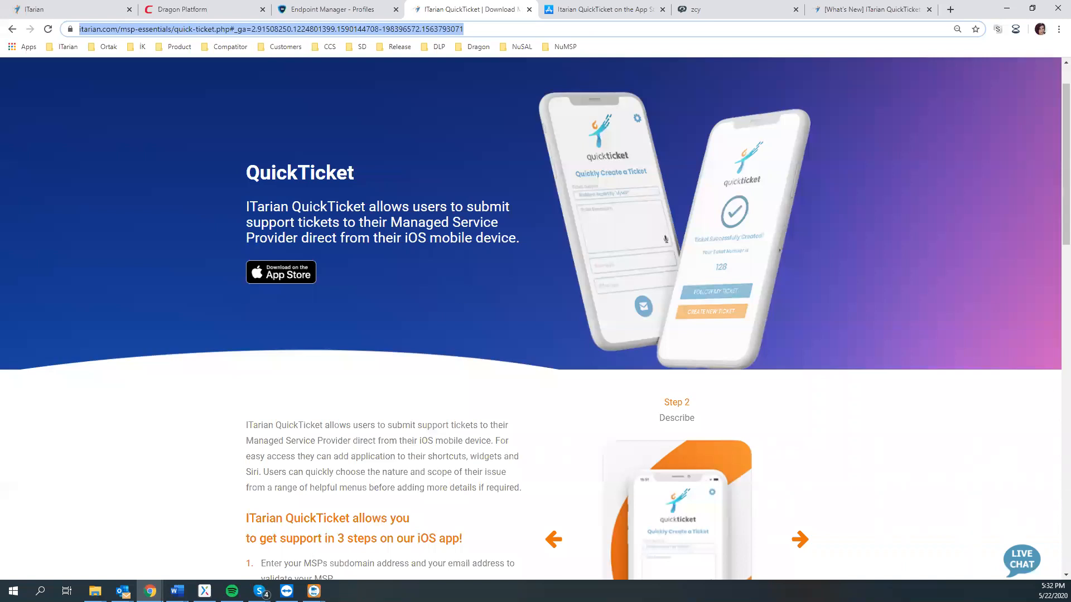
pyautogui.hotkey('alt', 'Tab')
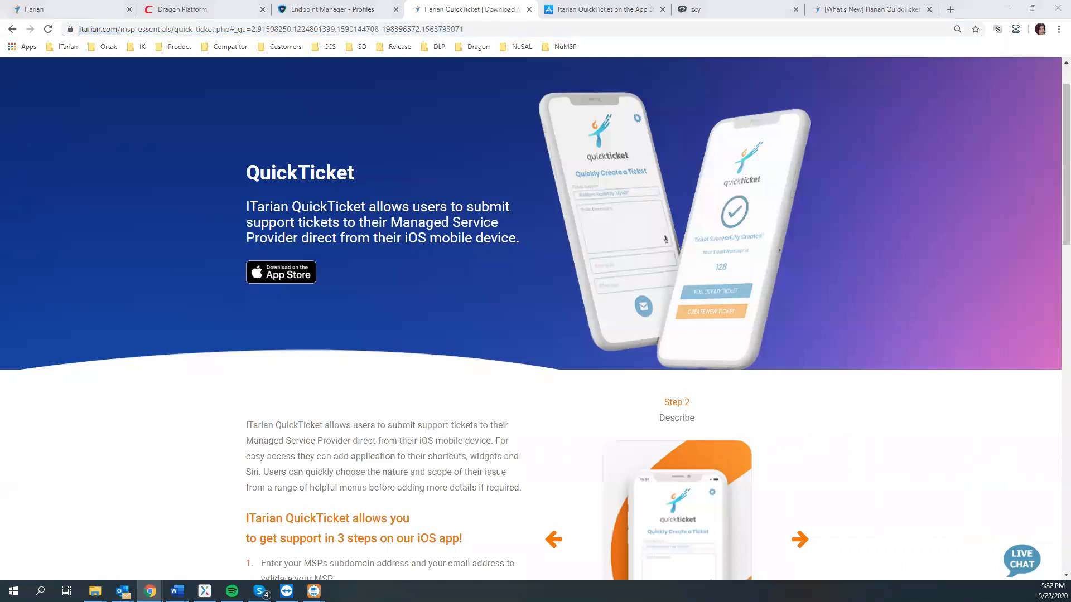